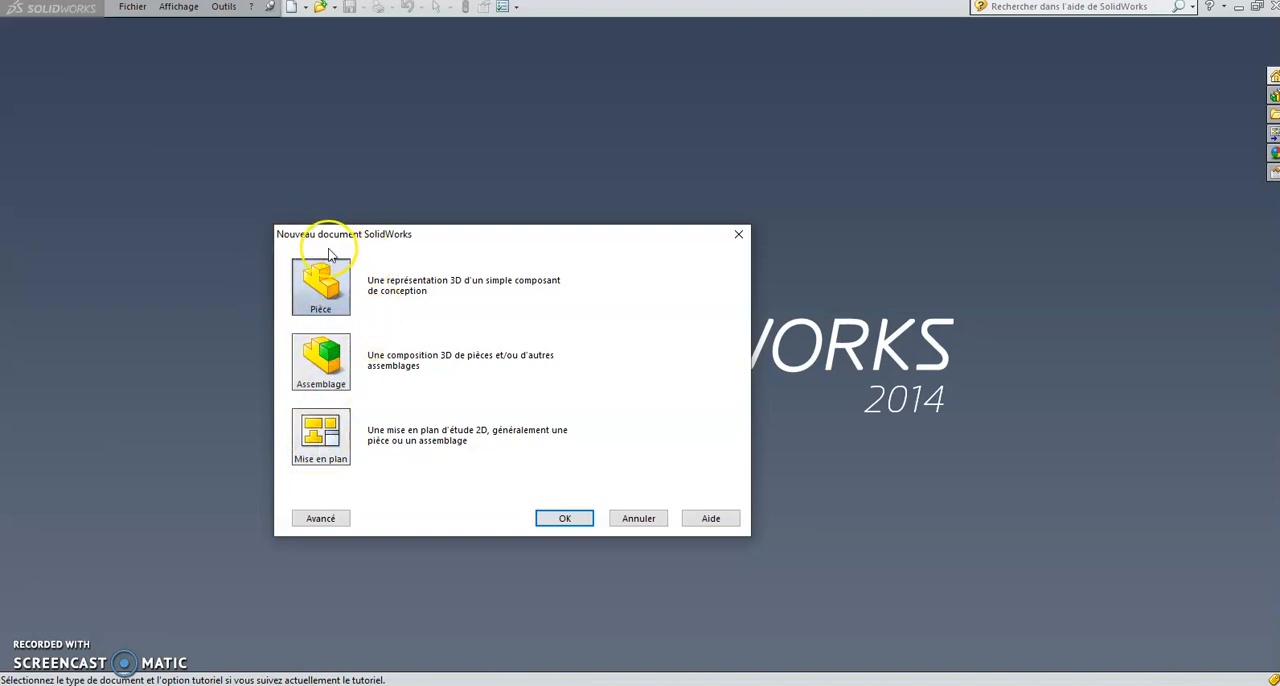
Step: Create a new part document and start a centre-point circle sketch on the front plane (Plan de face)
left_click(575, 518)
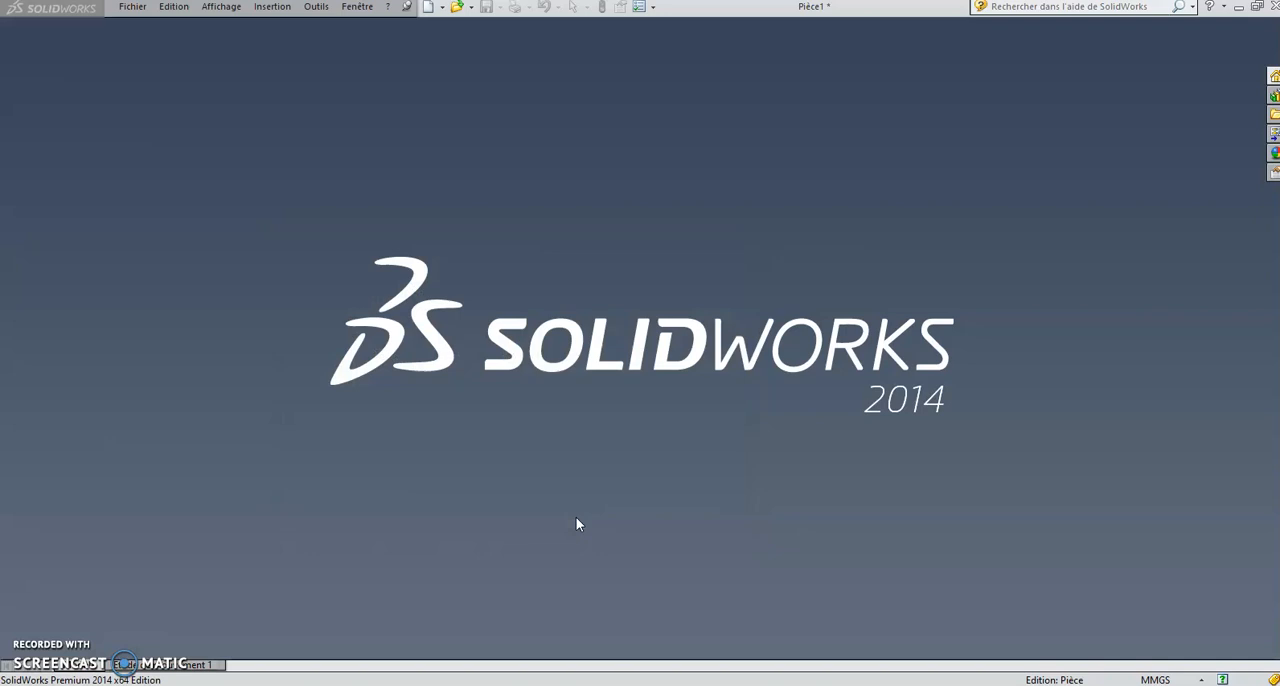
left_click(560, 342)
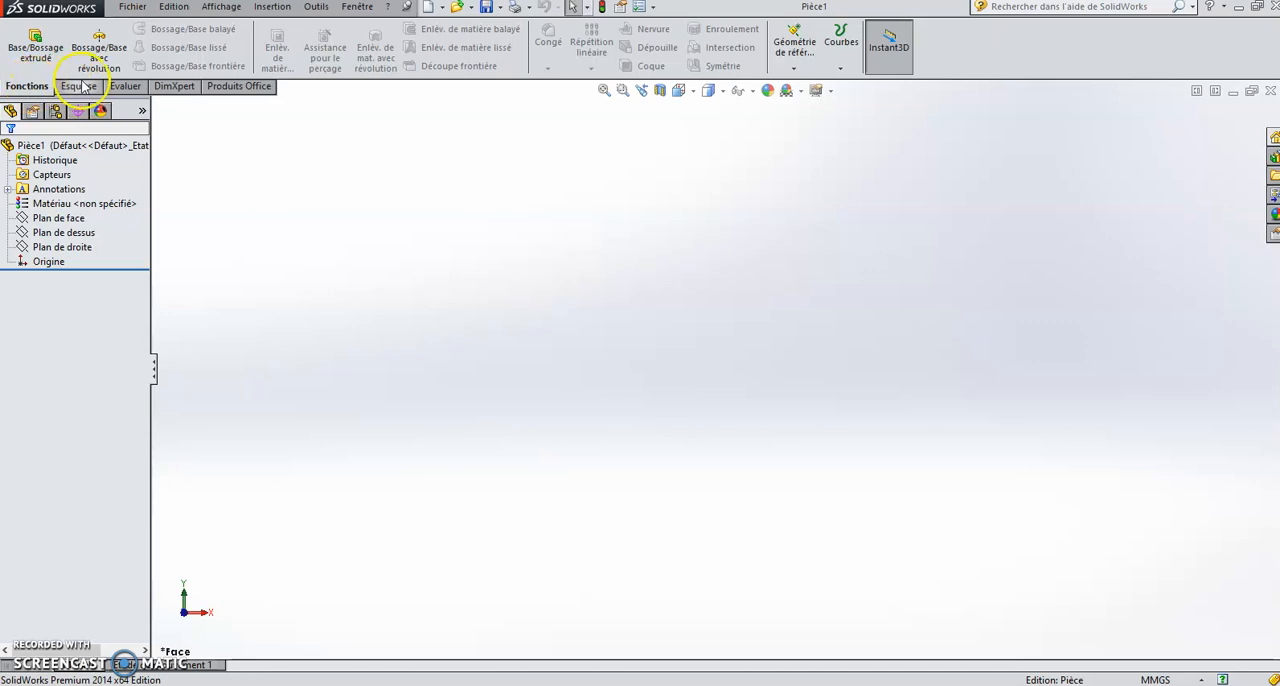
left_click(80, 86)
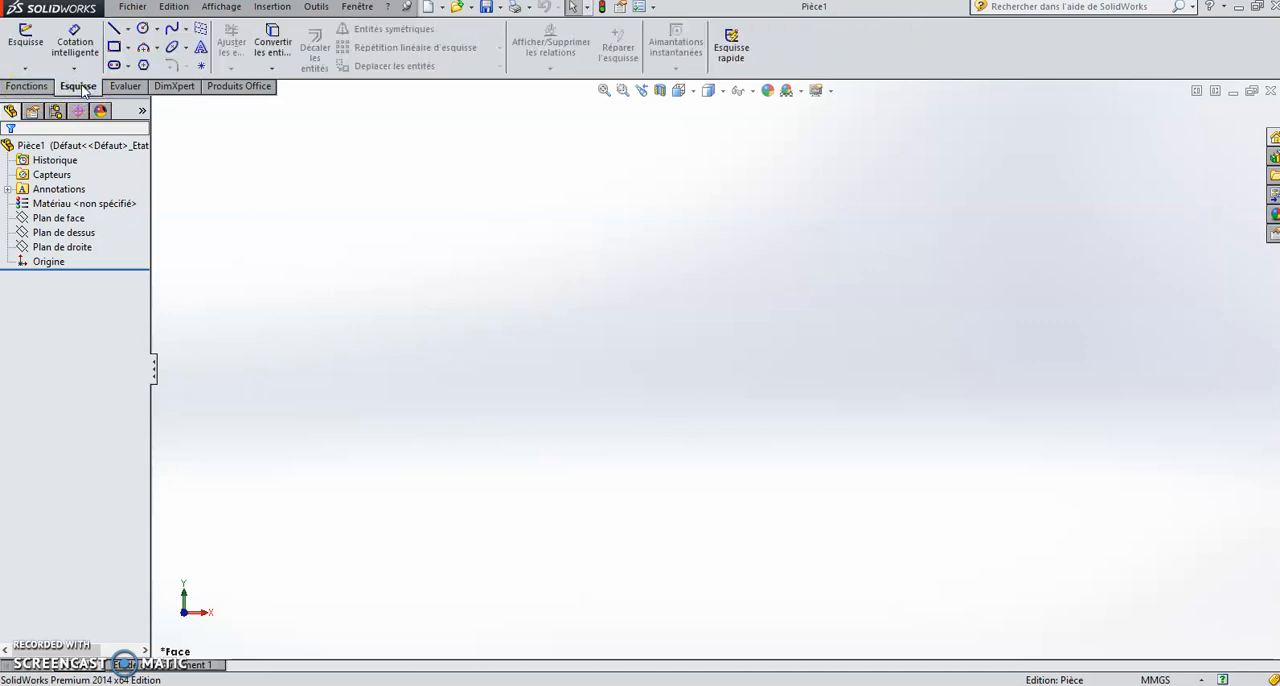
left_click(84, 88)
left_click(142, 30)
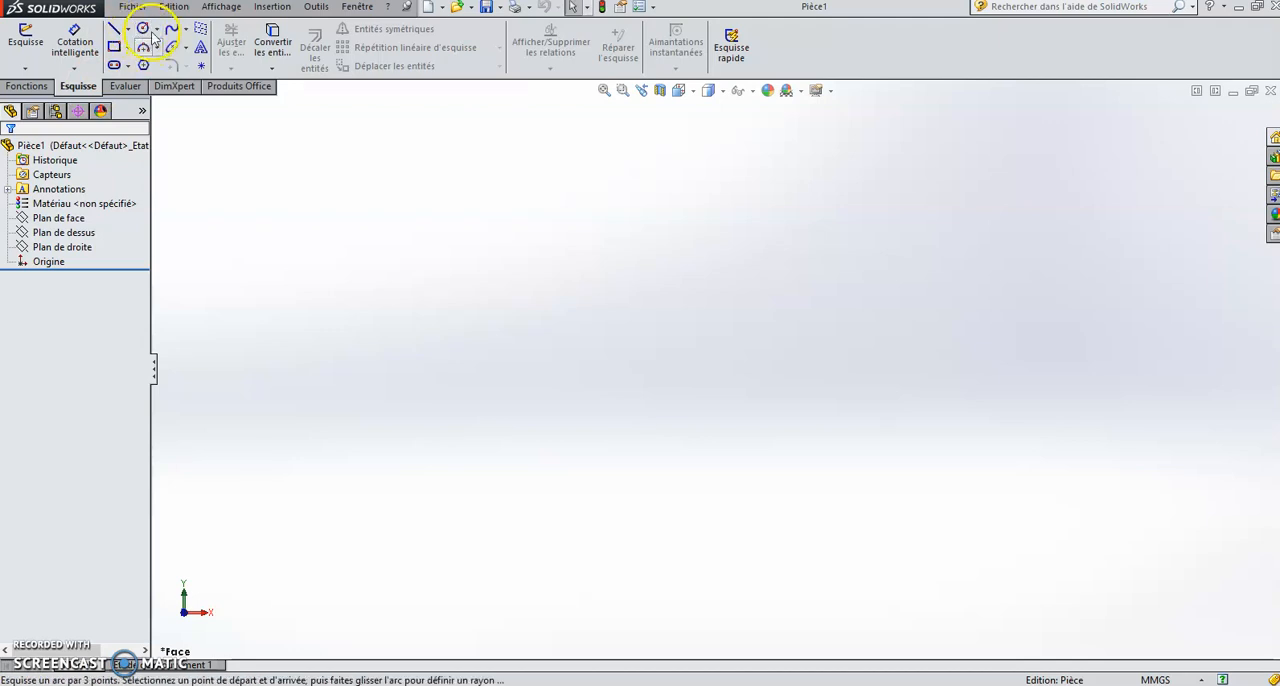
left_click(144, 30)
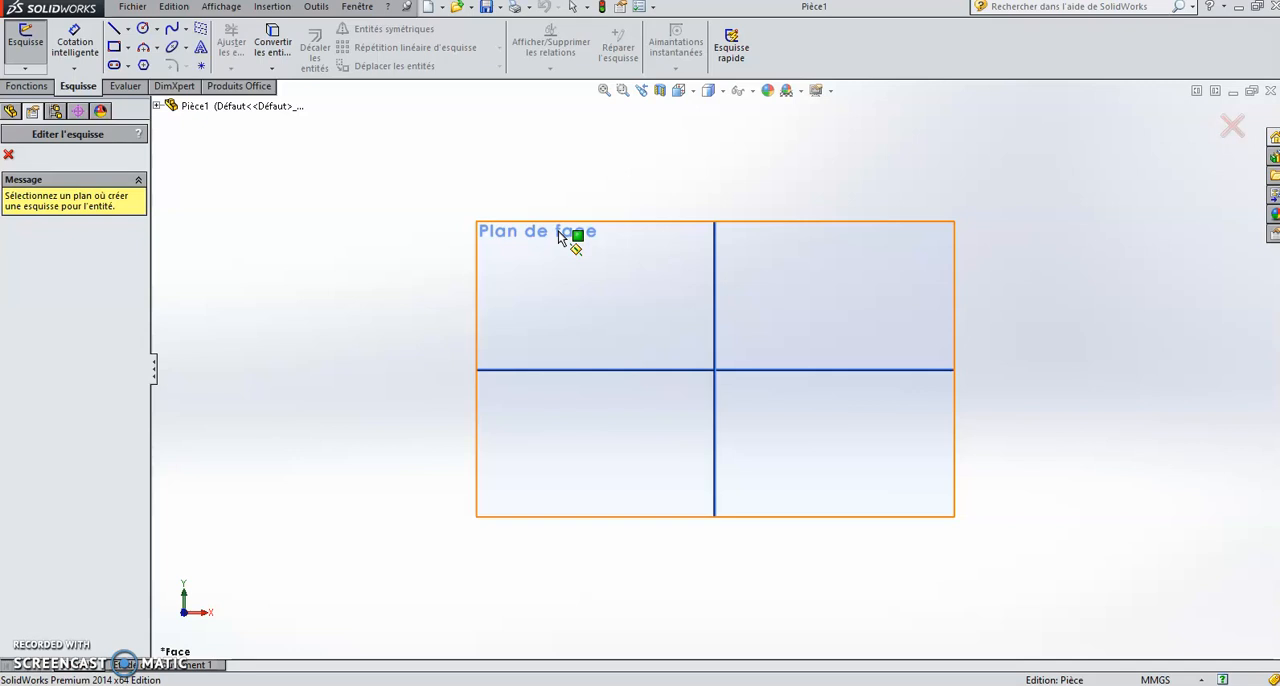
left_click(514, 300)
left_click(565, 237)
left_click(565, 236)
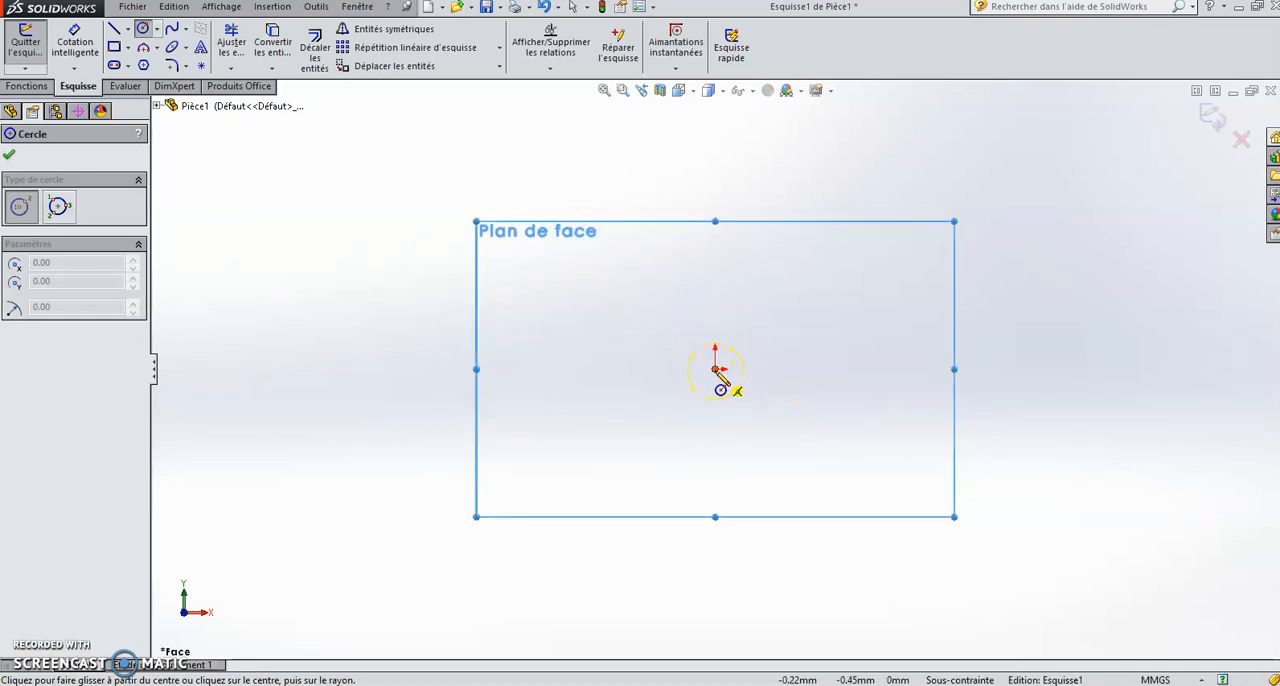
Step: Sketch a circle centred on the origin and set its radius to 35 mm
left_click(716, 370)
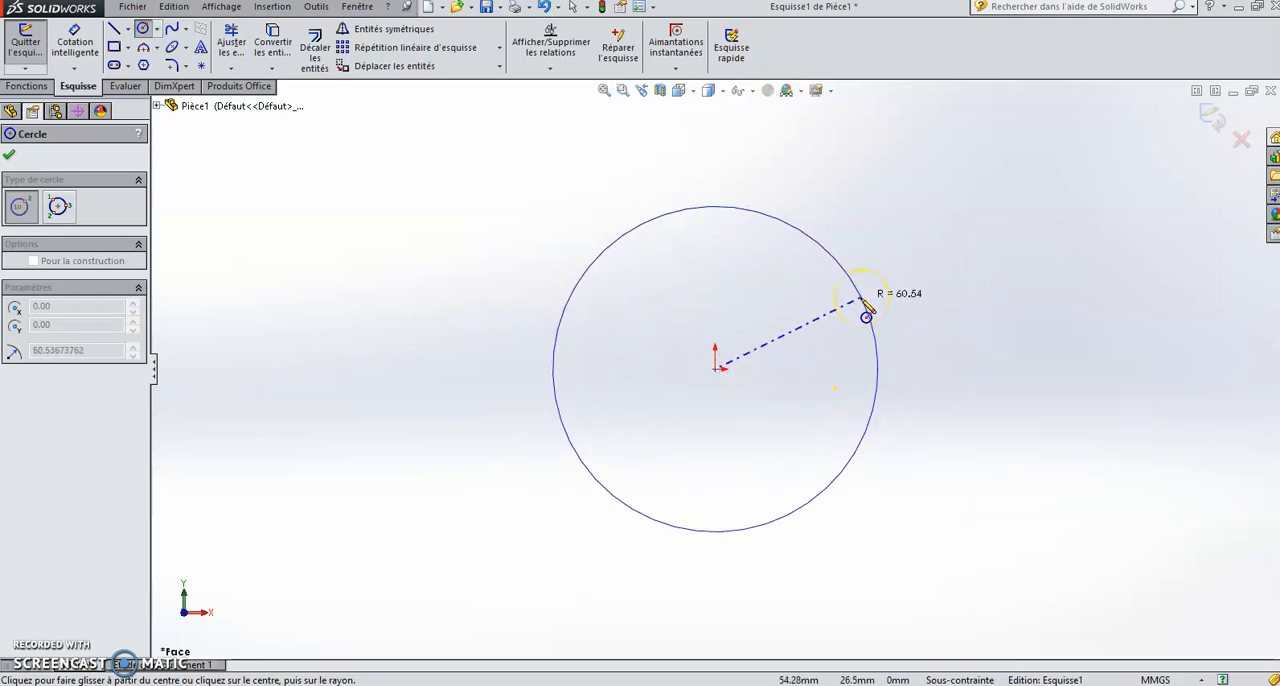
left_click(843, 288)
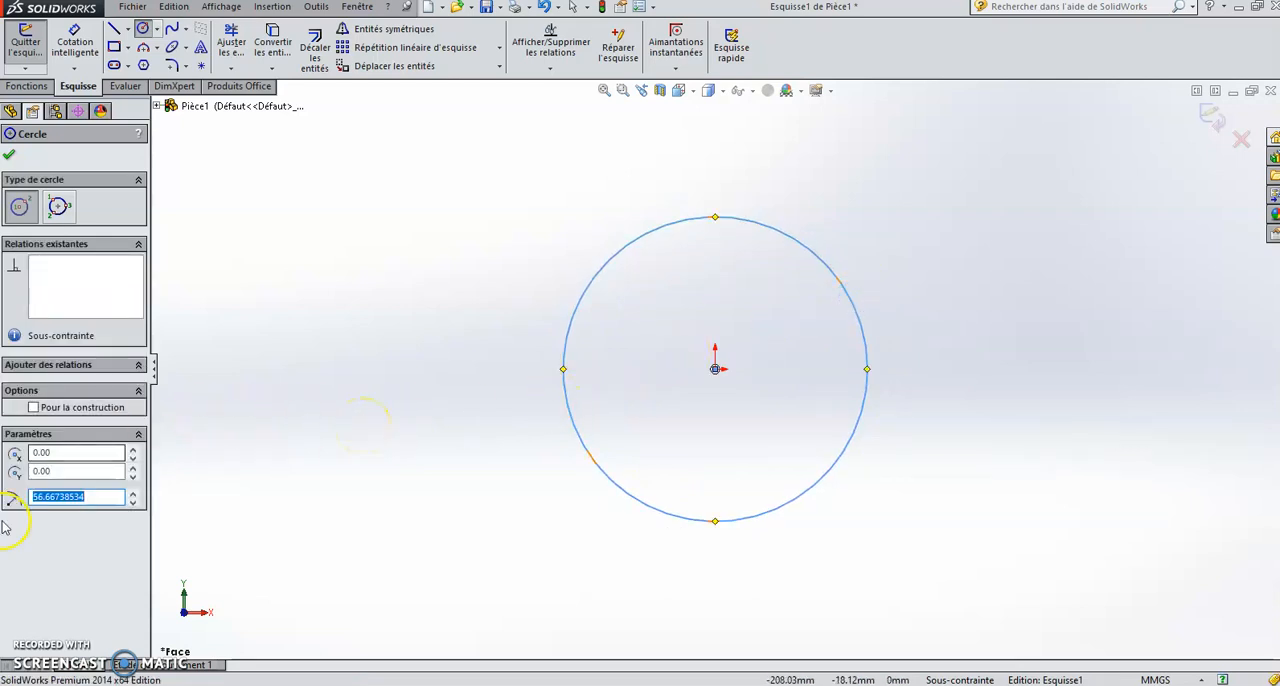
left_click_drag(106, 498, 20, 508)
type("35")
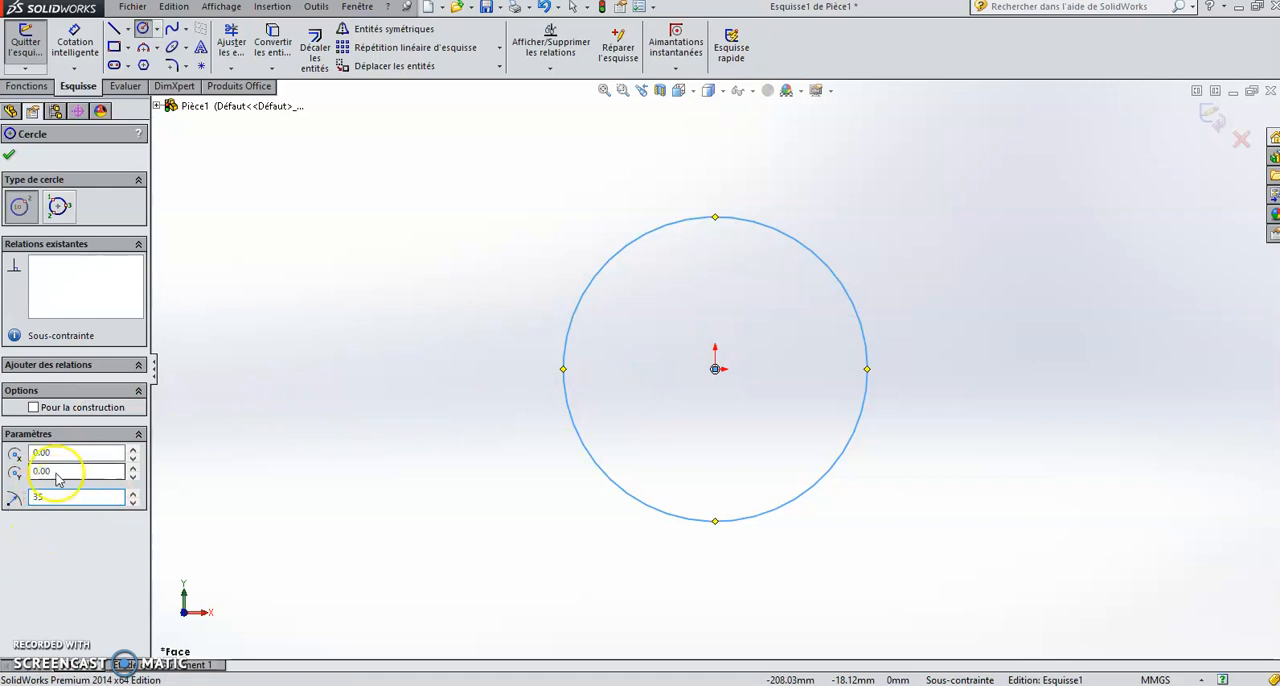
left_click(11, 155)
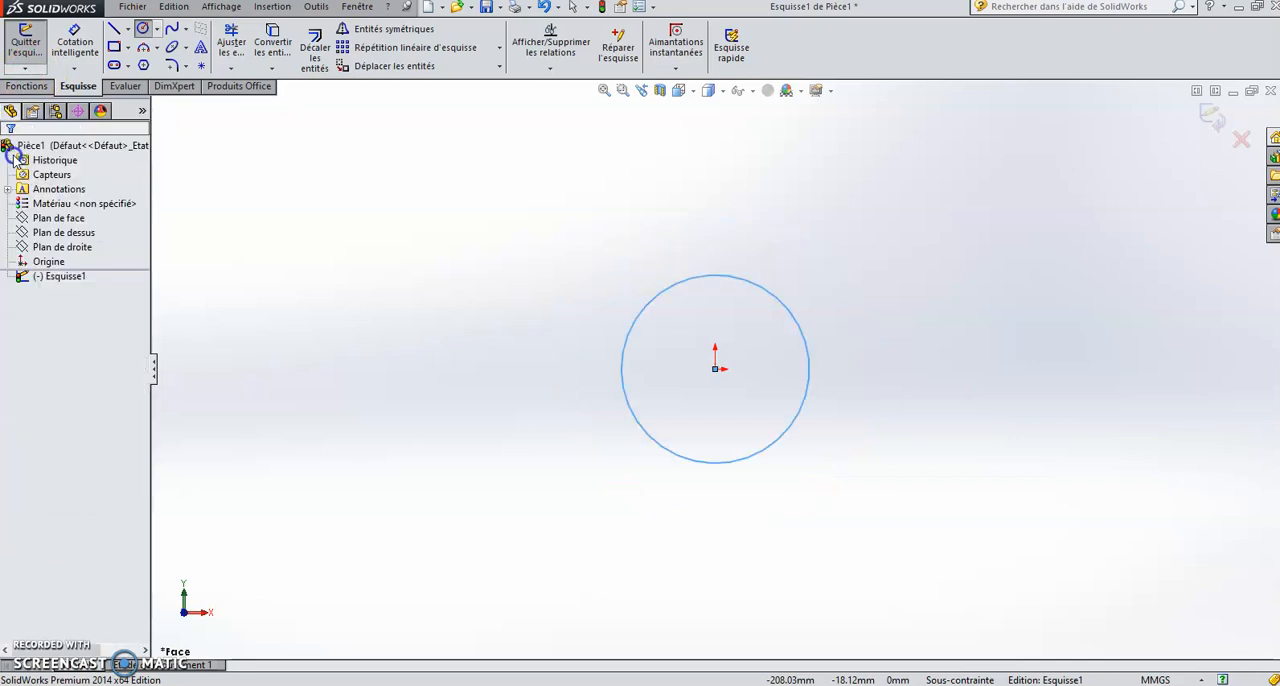
Step: Extrude the circle as a blind boss with a depth of 2.5 mm
scroll(841, 343, "down", 2)
scroll(566, 363, "down", 1)
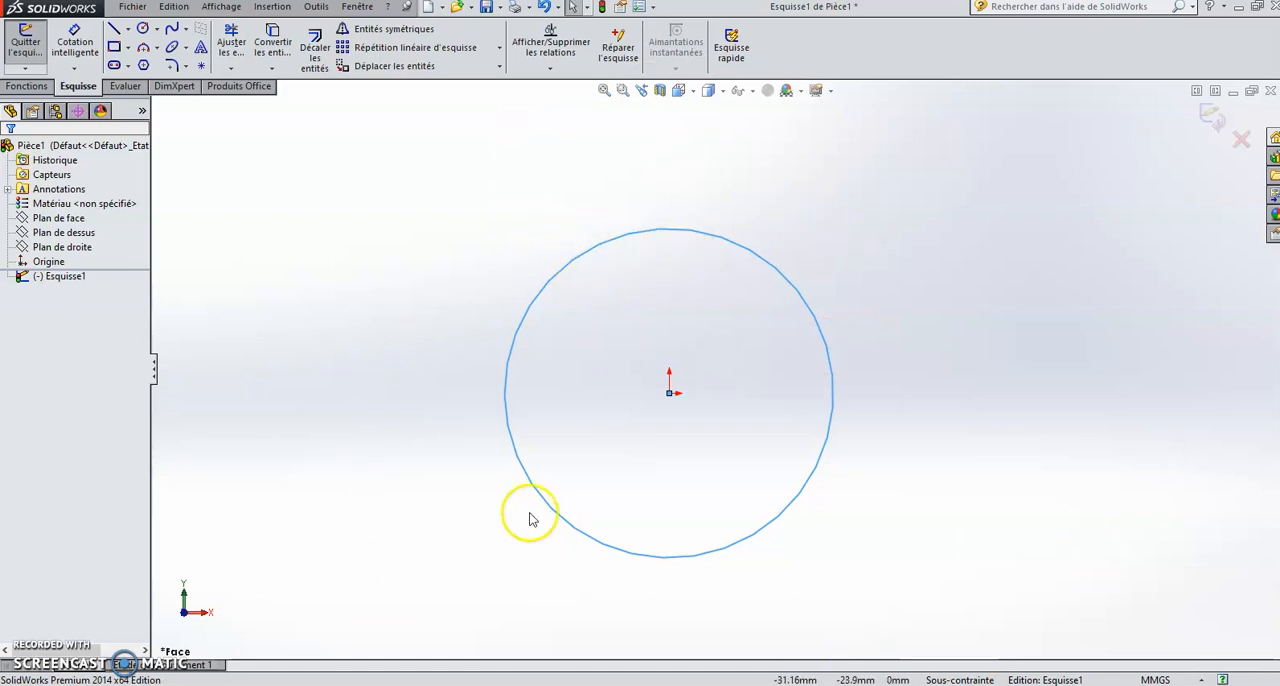
left_click(25, 87)
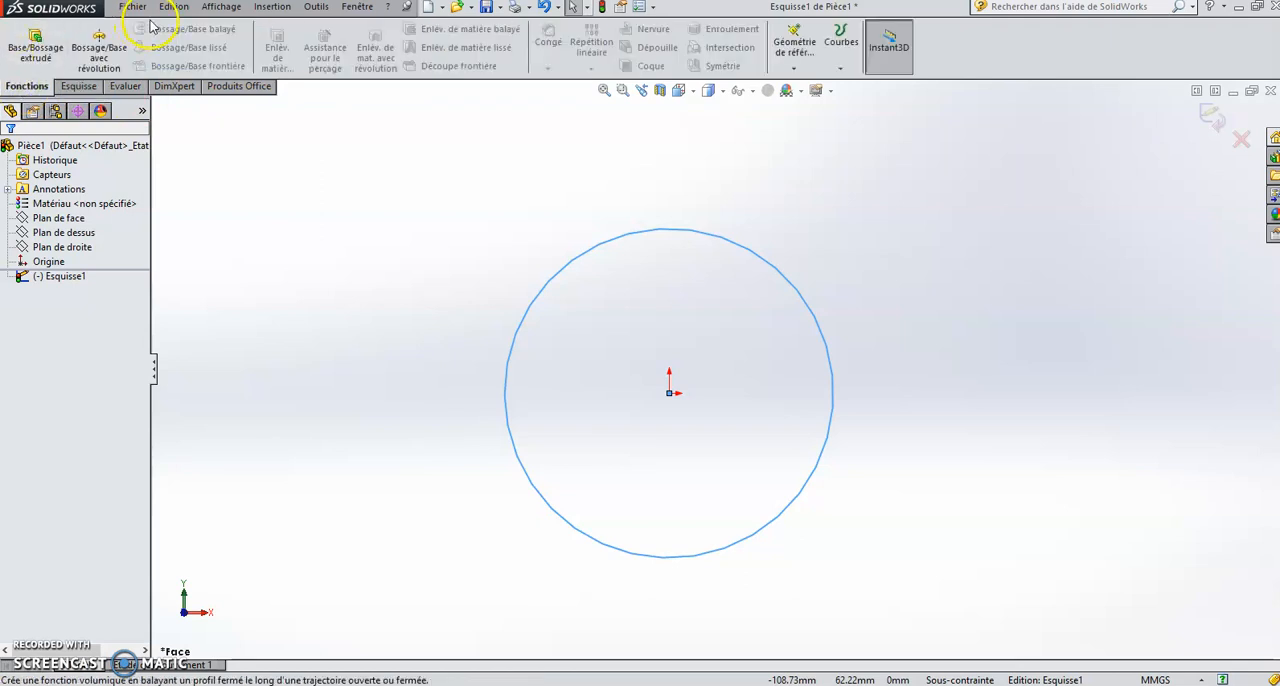
left_click(31, 57)
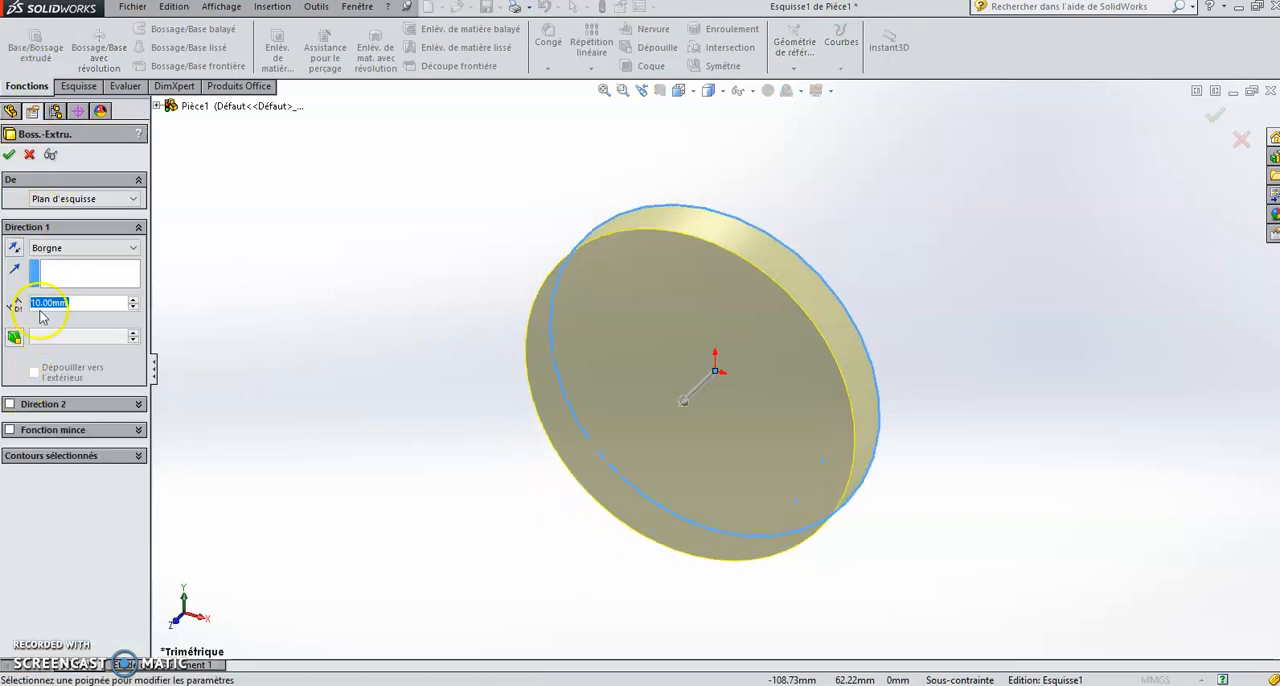
left_click(52, 302)
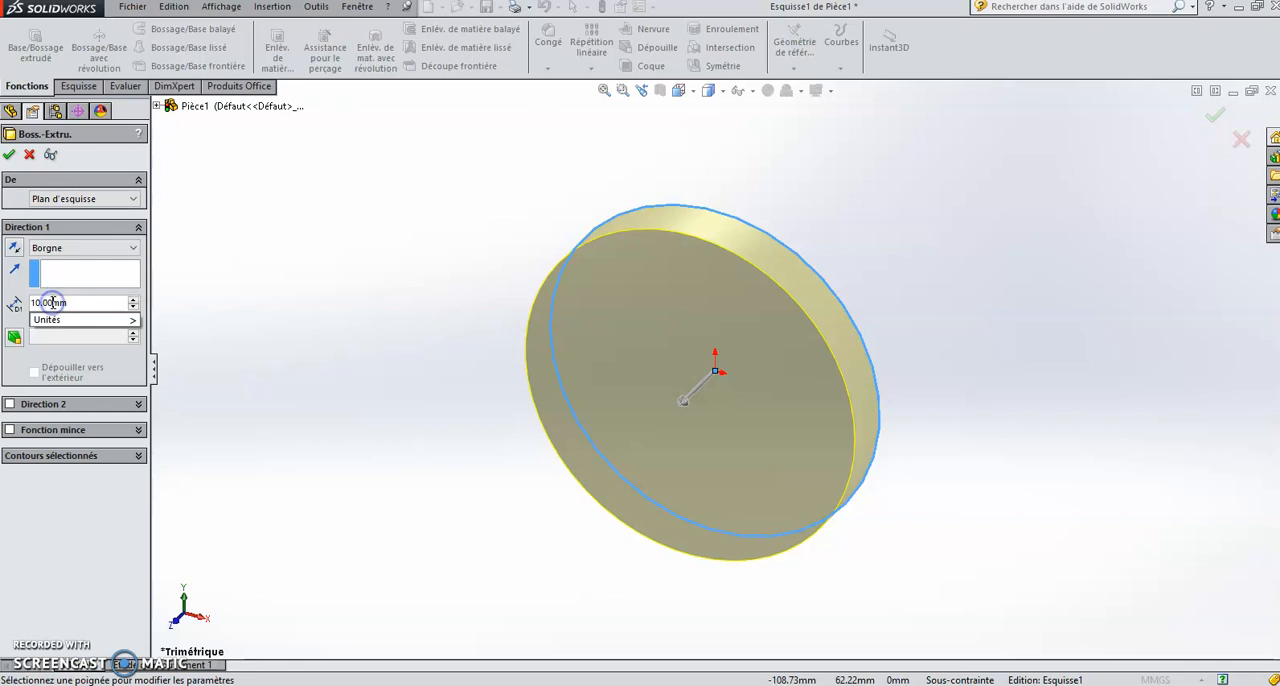
left_click_drag(52, 302, 19, 302)
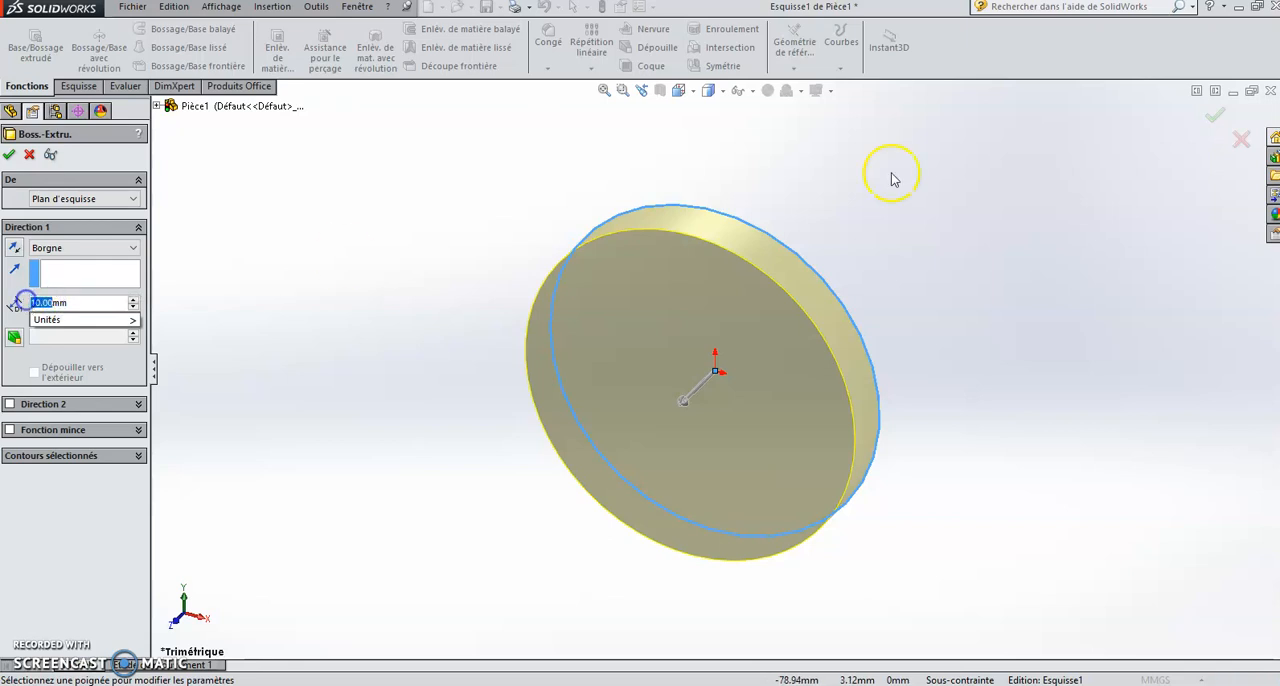
type("2")
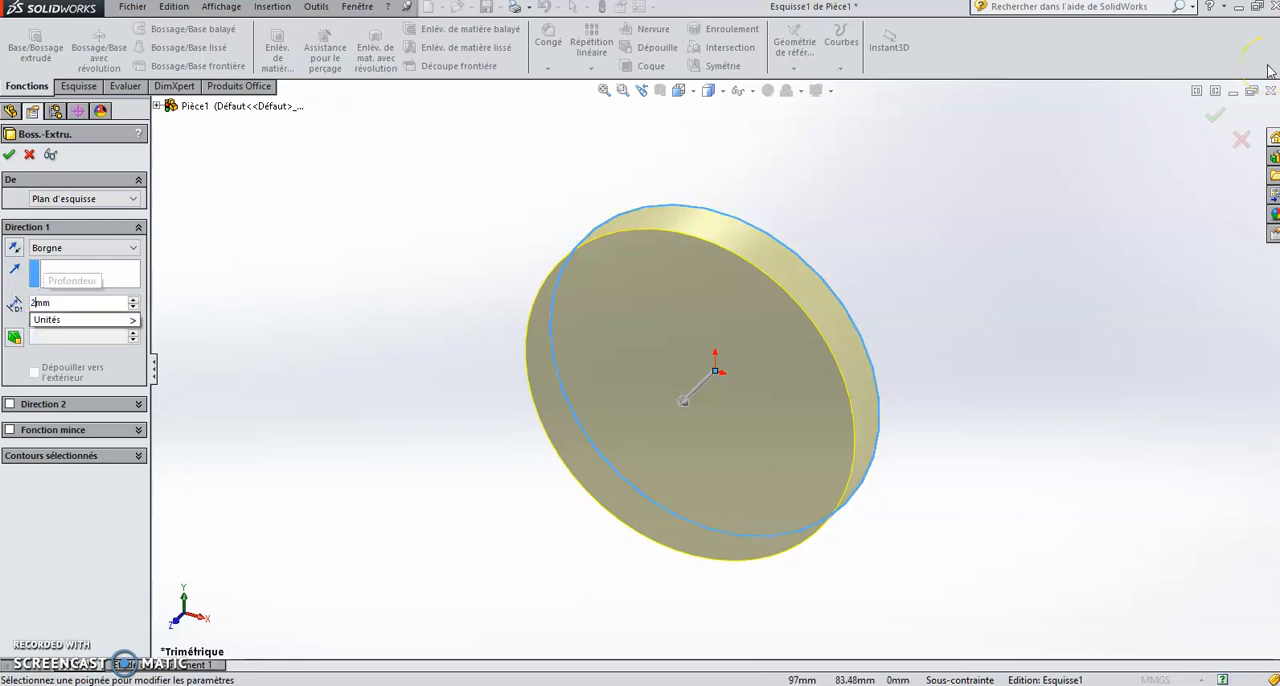
type(".5")
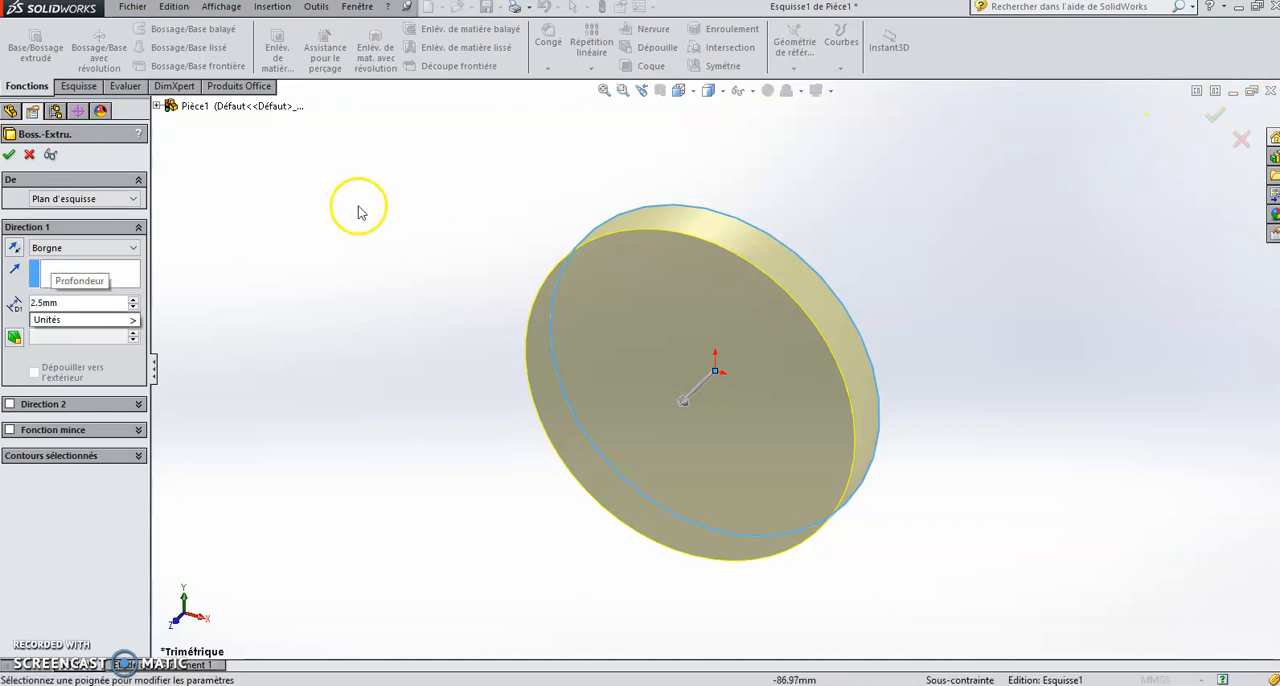
mouse_move(52, 324)
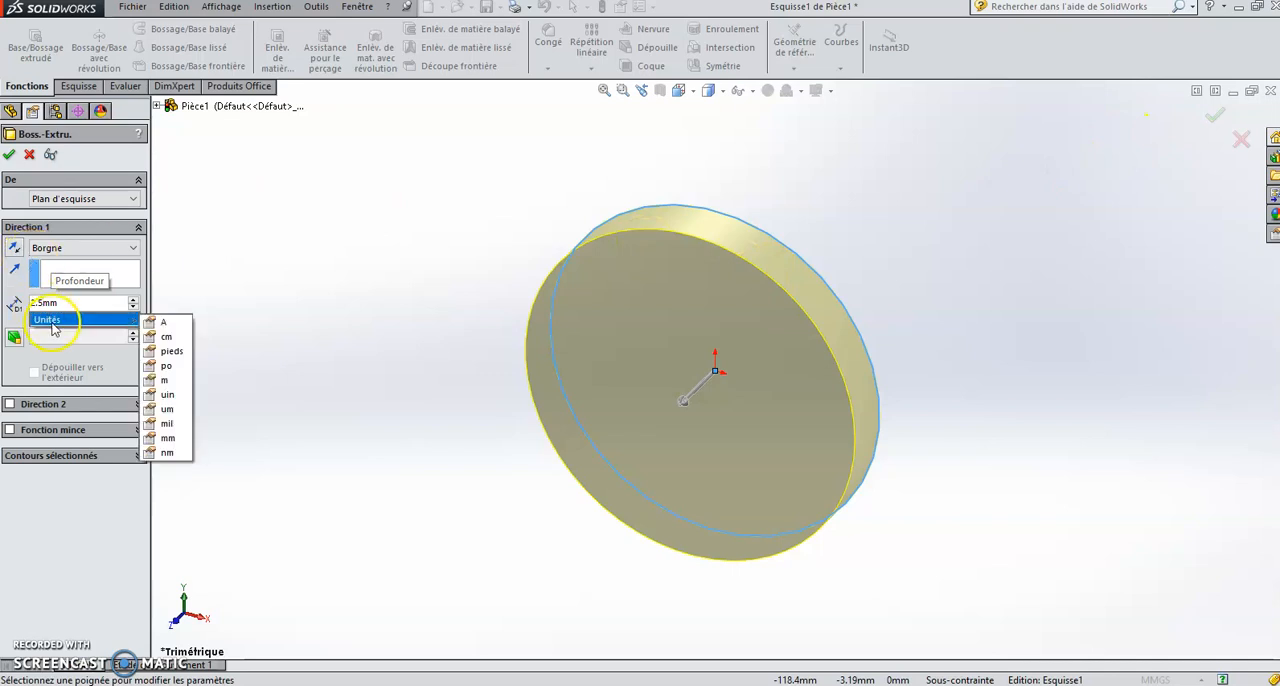
left_click(14, 341)
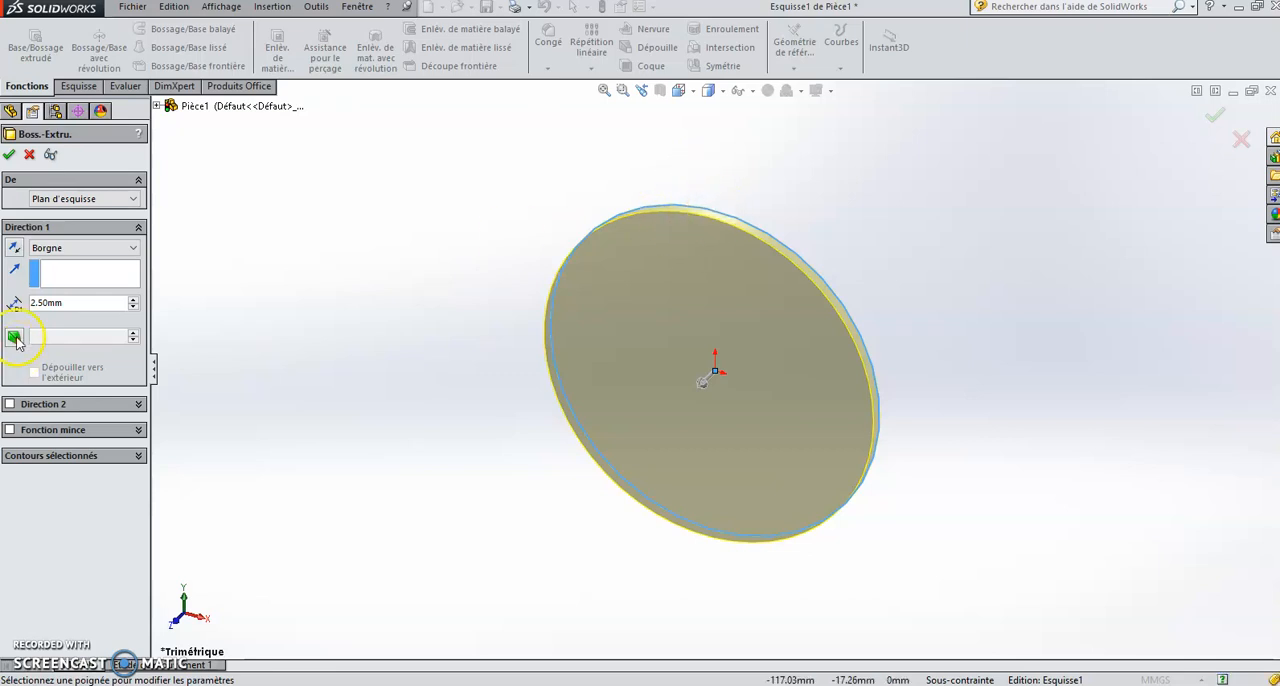
Step: Add a 10° inward draft to the boss extrusion and finish the feature
left_click(15, 338)
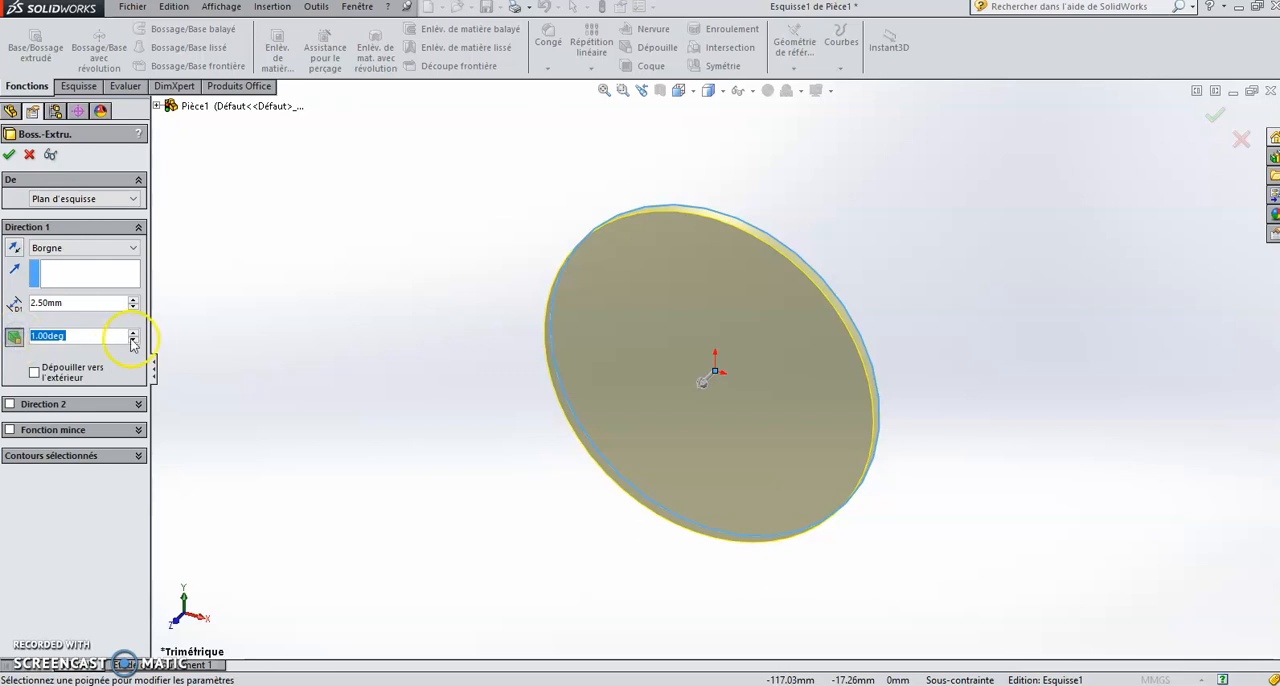
left_click(133, 332)
left_click(133, 332)
left_click(133, 332)
left_click(133, 332)
left_click(133, 332)
left_click(133, 332)
left_click(133, 332)
left_click(133, 334)
left_click(133, 334)
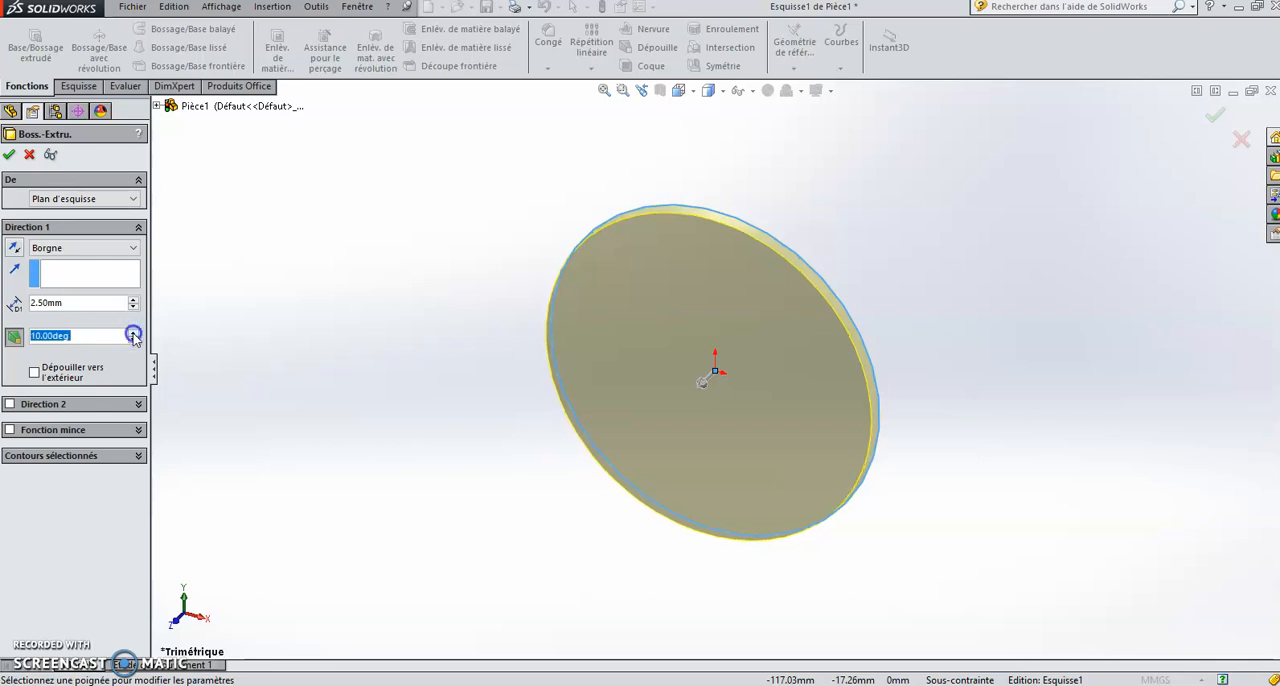
left_click(11, 154)
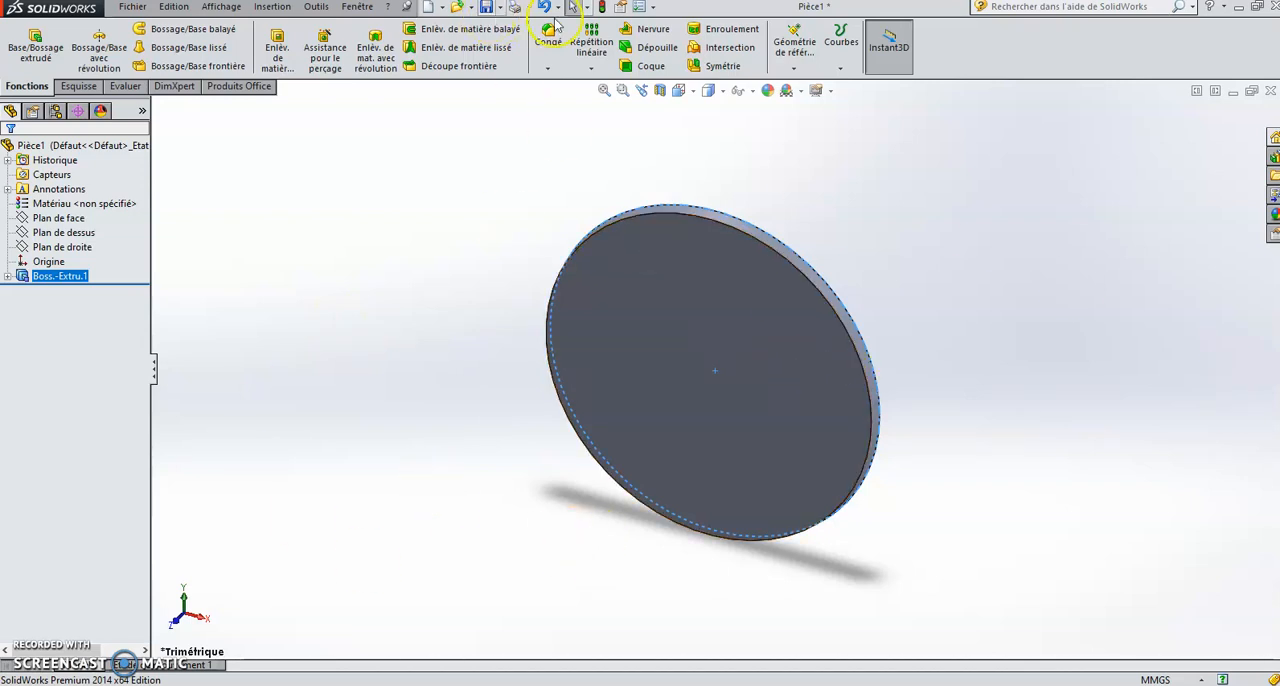
Step: Show the disc in the front view and examine its tapered rim up close
left_click(725, 91)
left_click(694, 92)
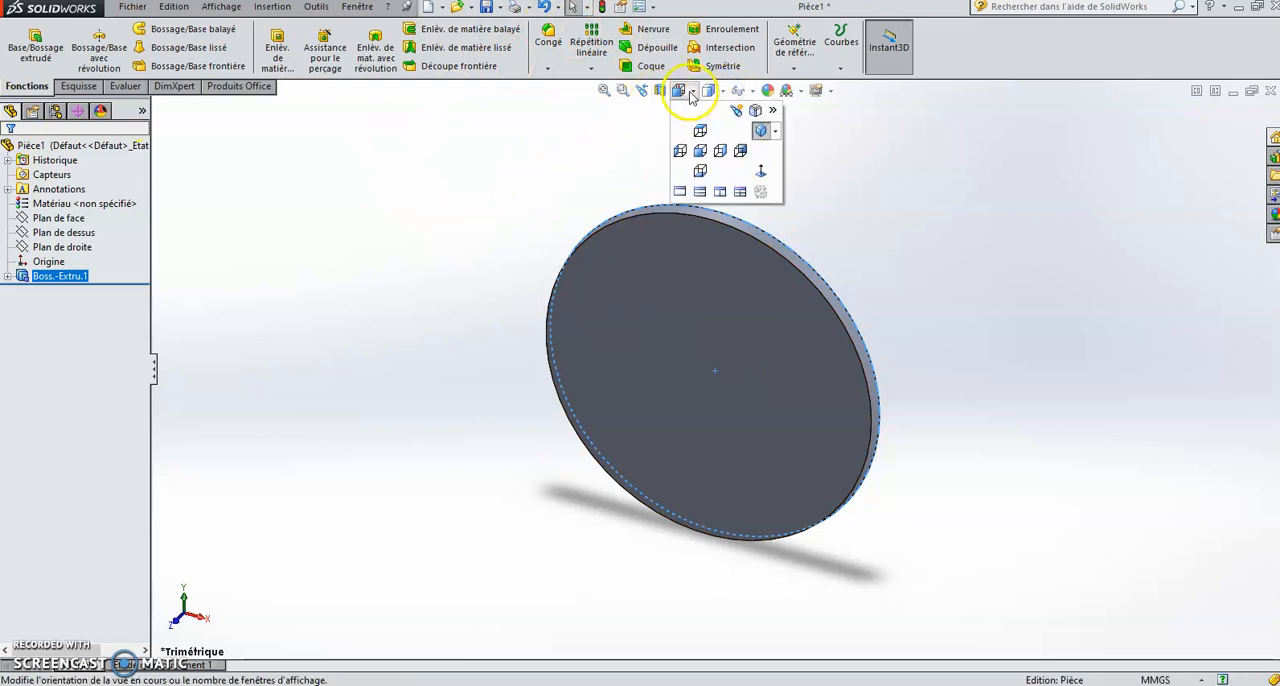
left_click(701, 153)
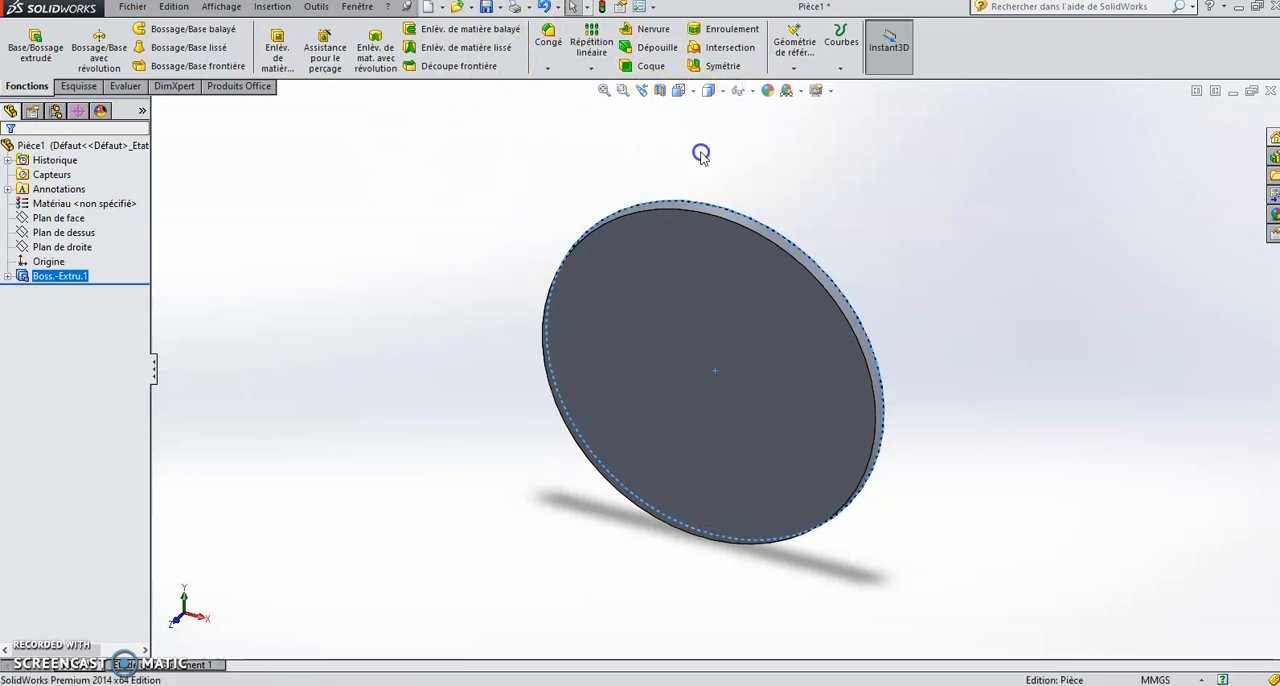
left_click(1027, 234)
scroll(977, 228, "down", 2)
scroll(977, 228, "down", 3)
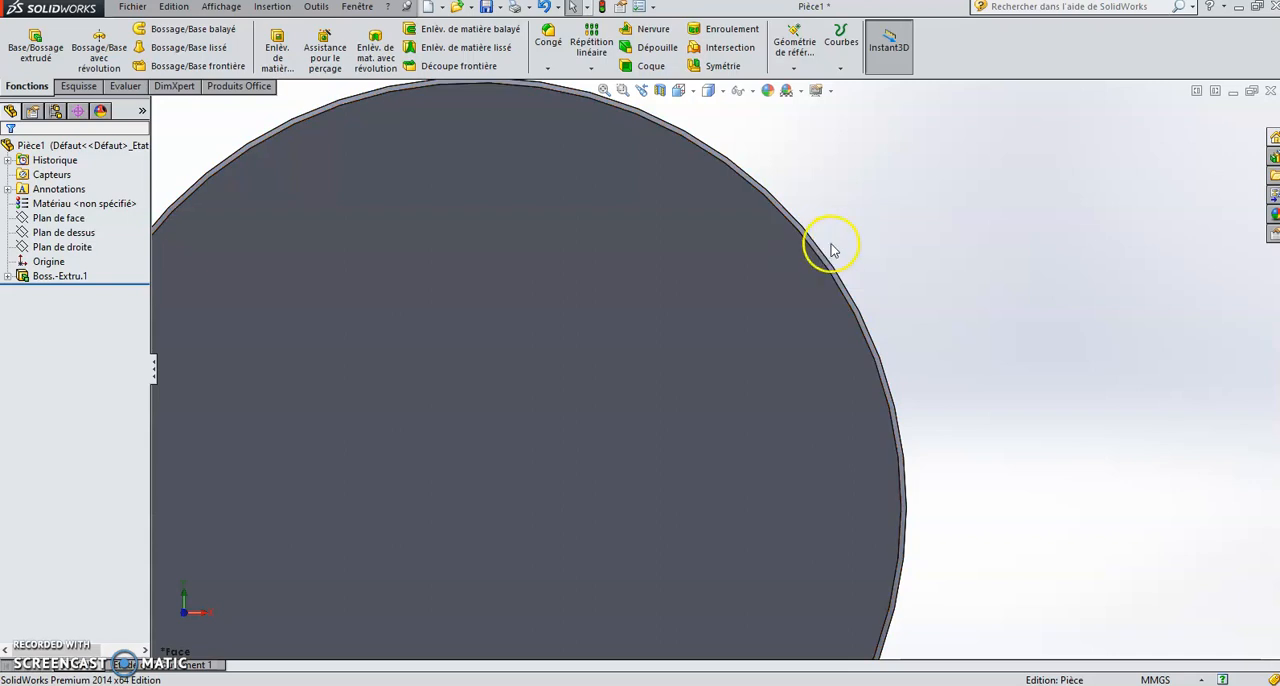
scroll(828, 250, "up", 6)
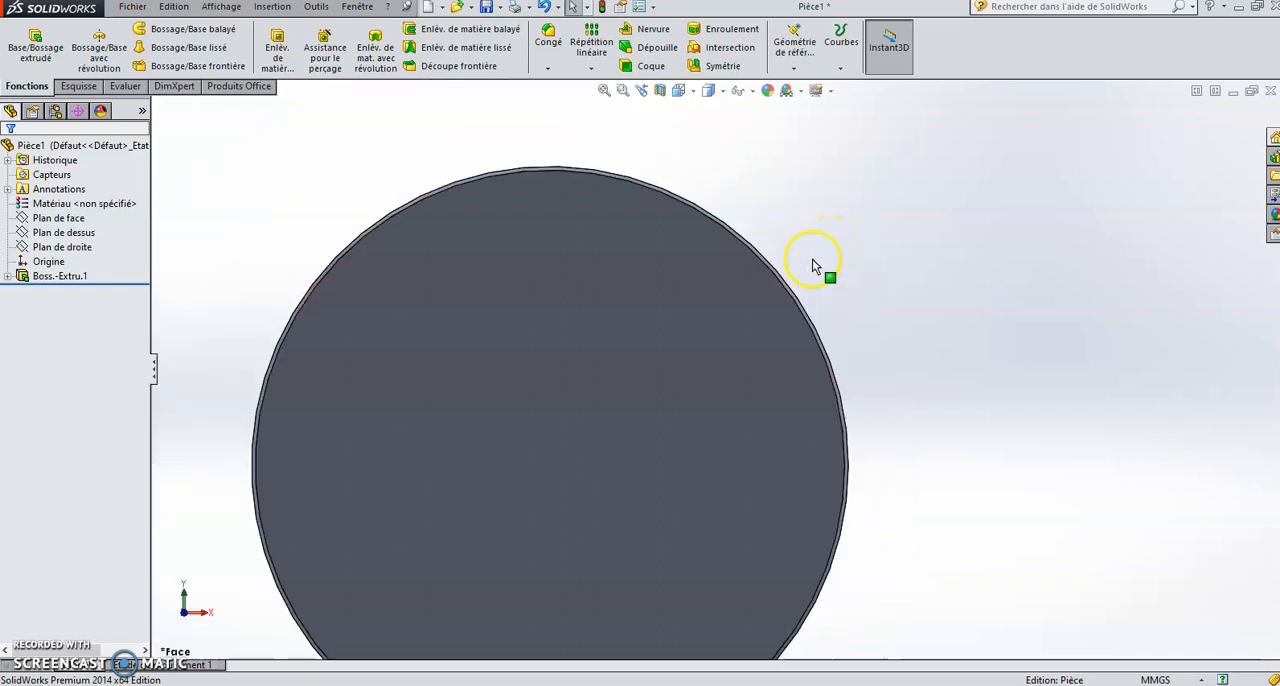
scroll(590, 490, "down", 4)
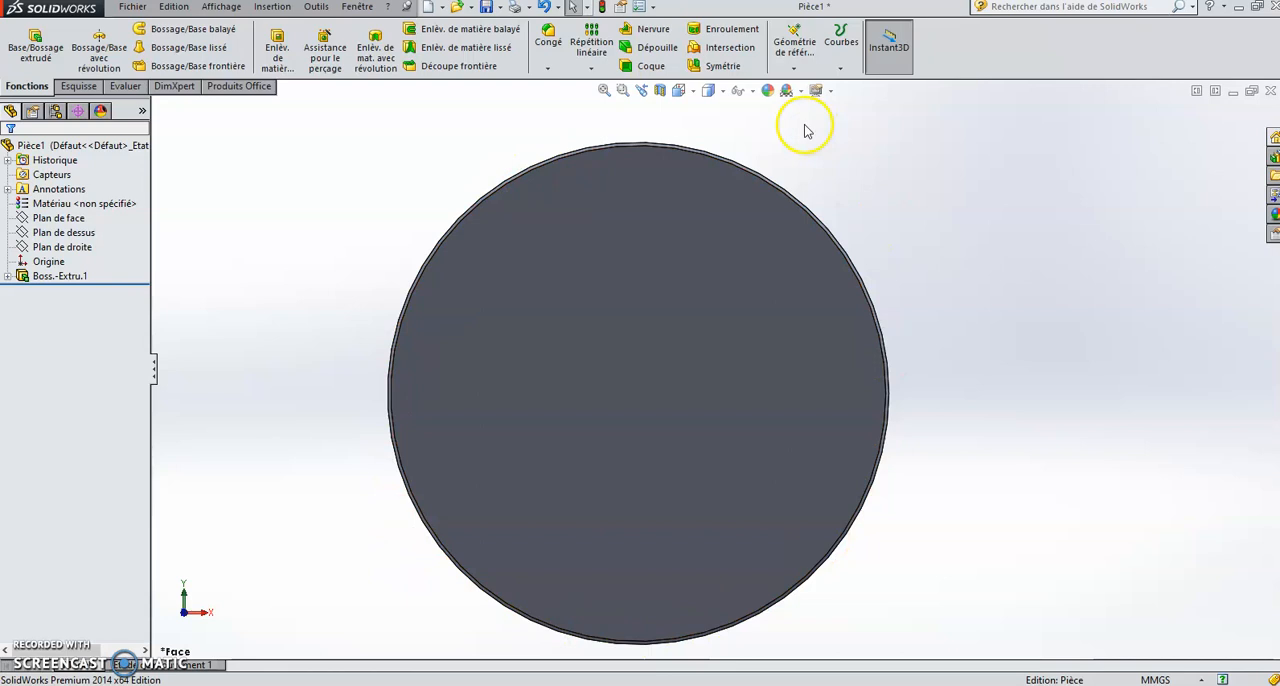
Step: Sketch a circle of radius 33.5 mm on the disc's front face, centred on the origin
left_click(82, 87)
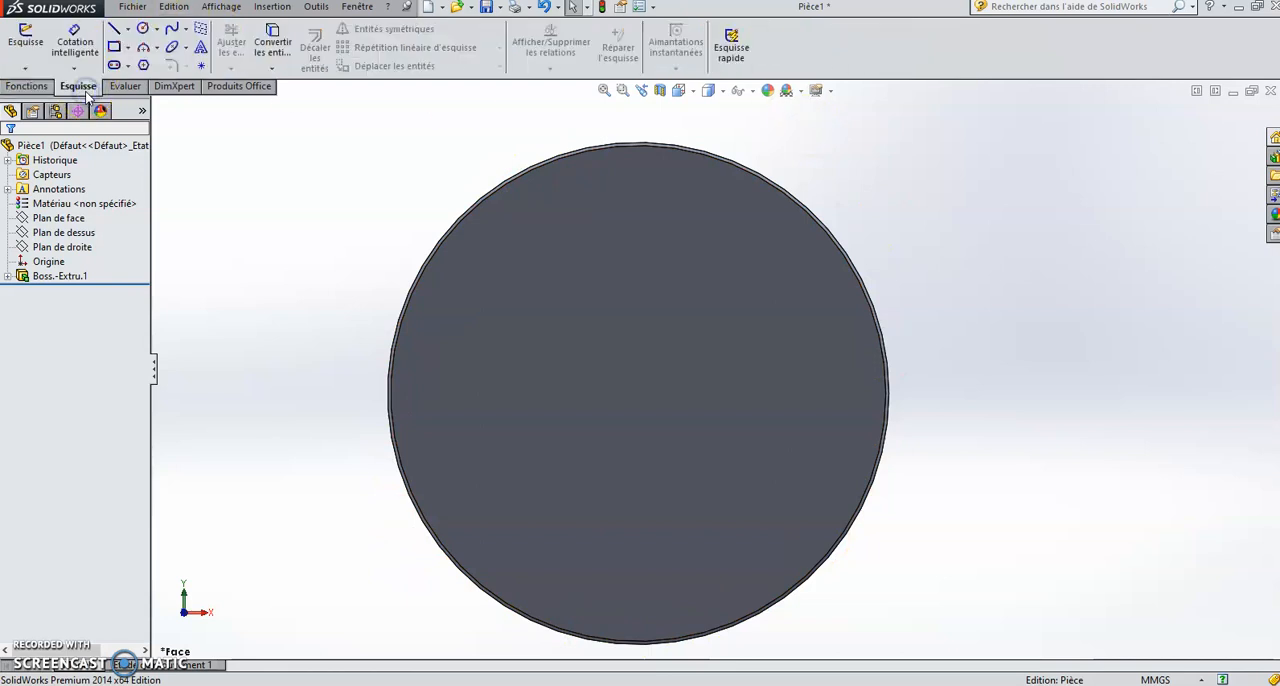
left_click(143, 30)
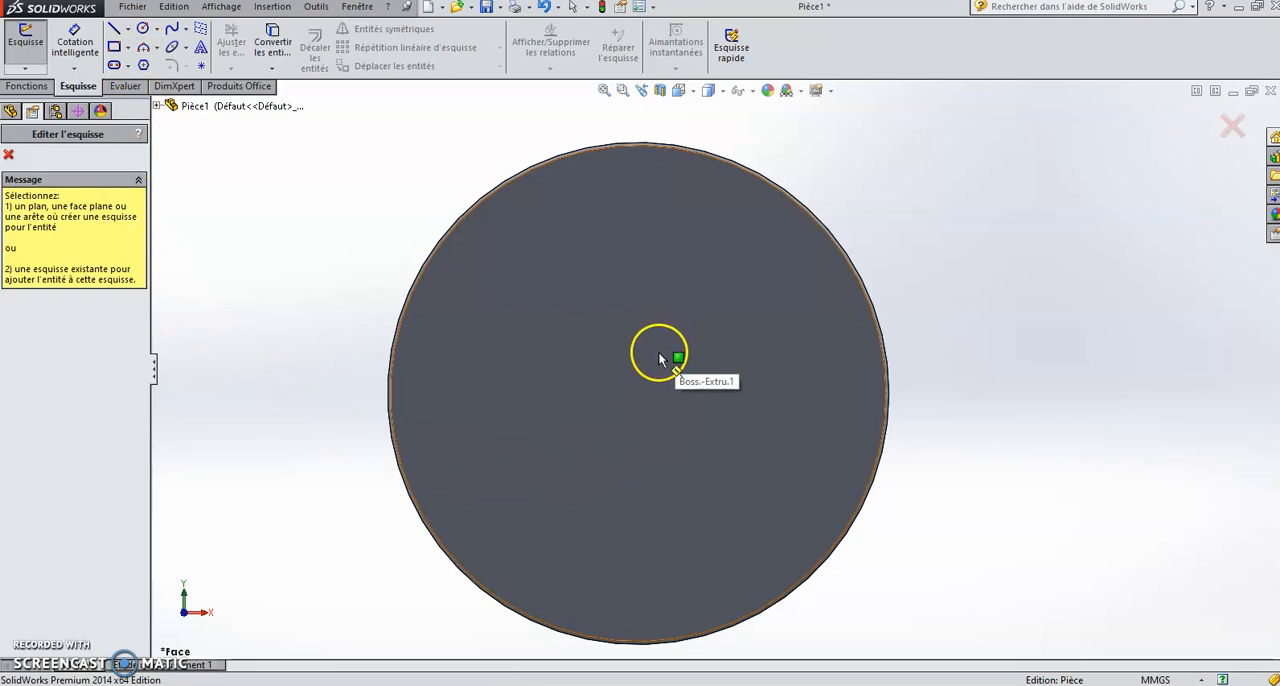
left_click(658, 357)
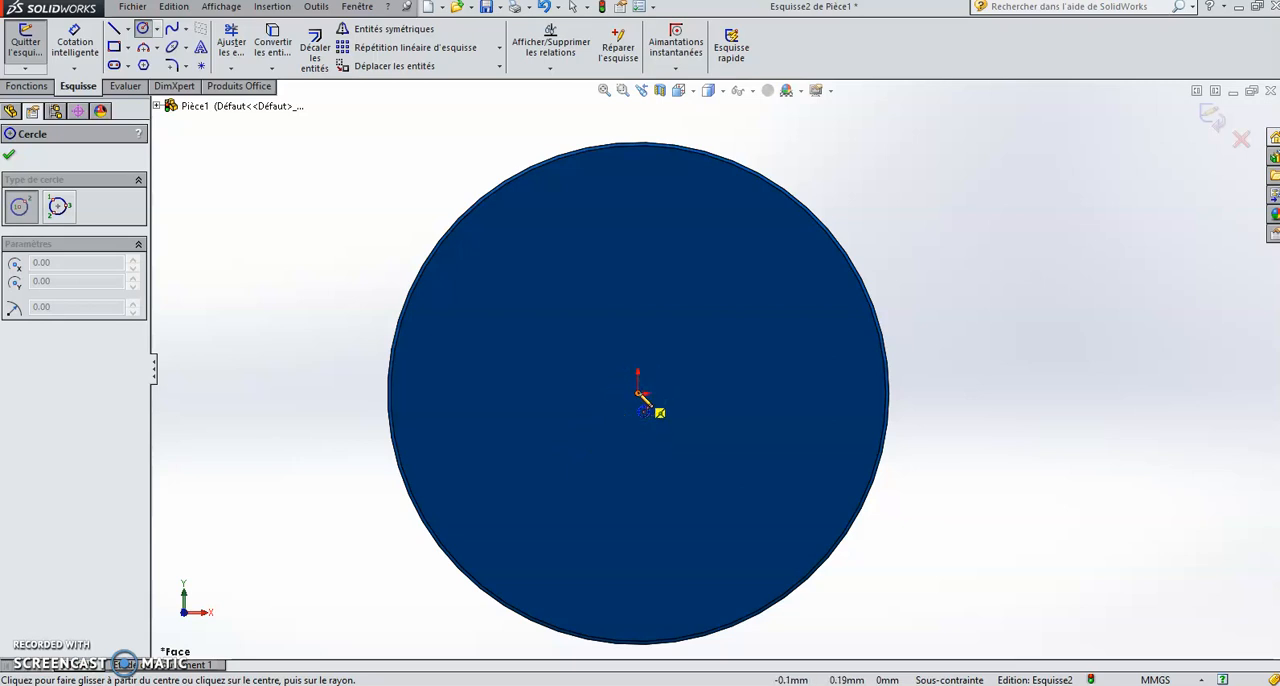
left_click(640, 395)
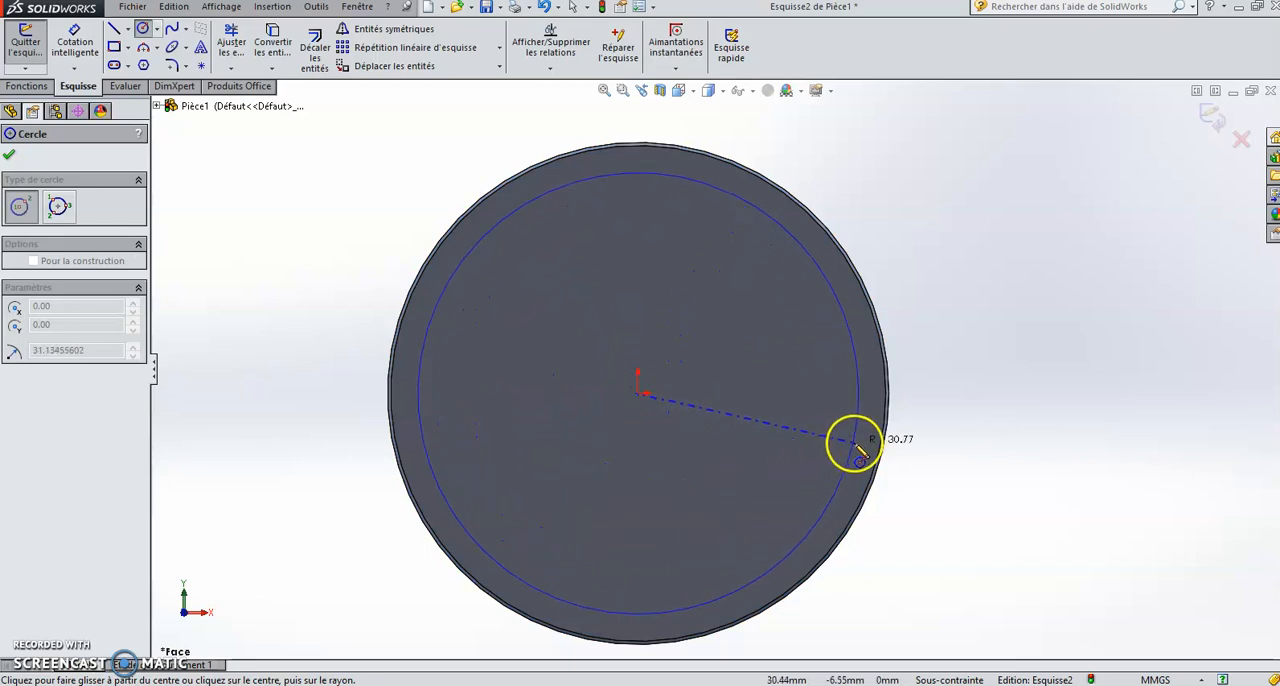
left_click(864, 438)
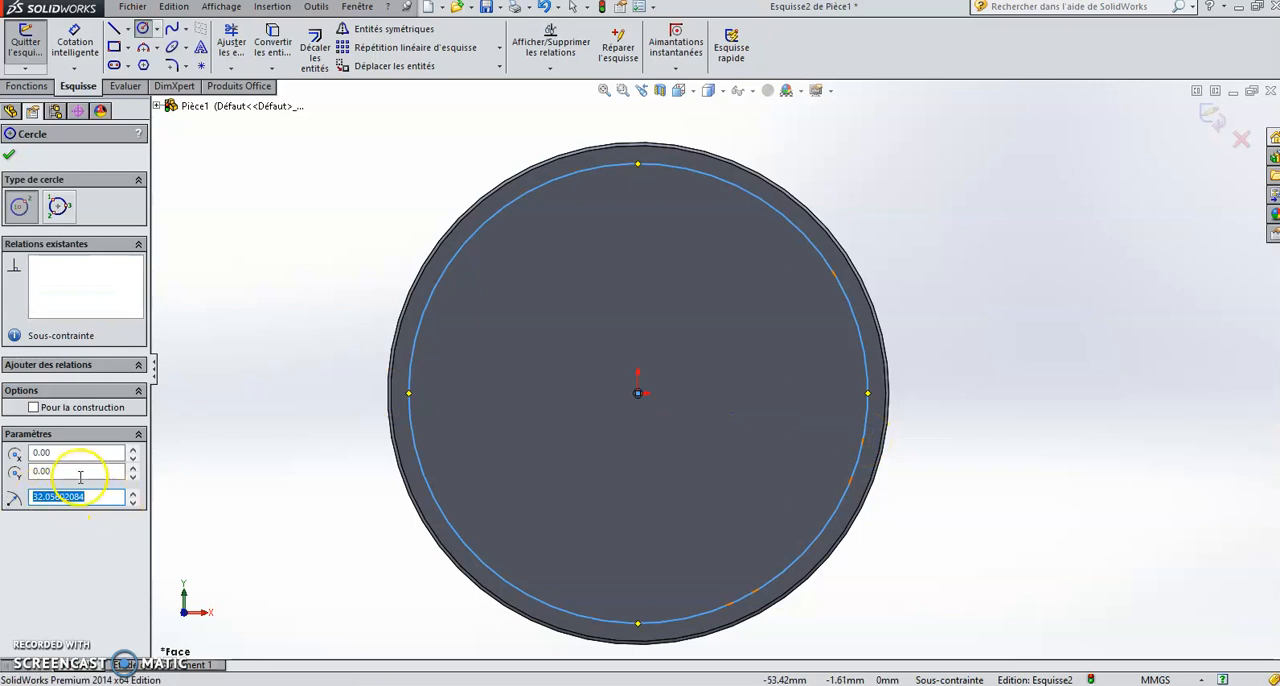
type("33.5")
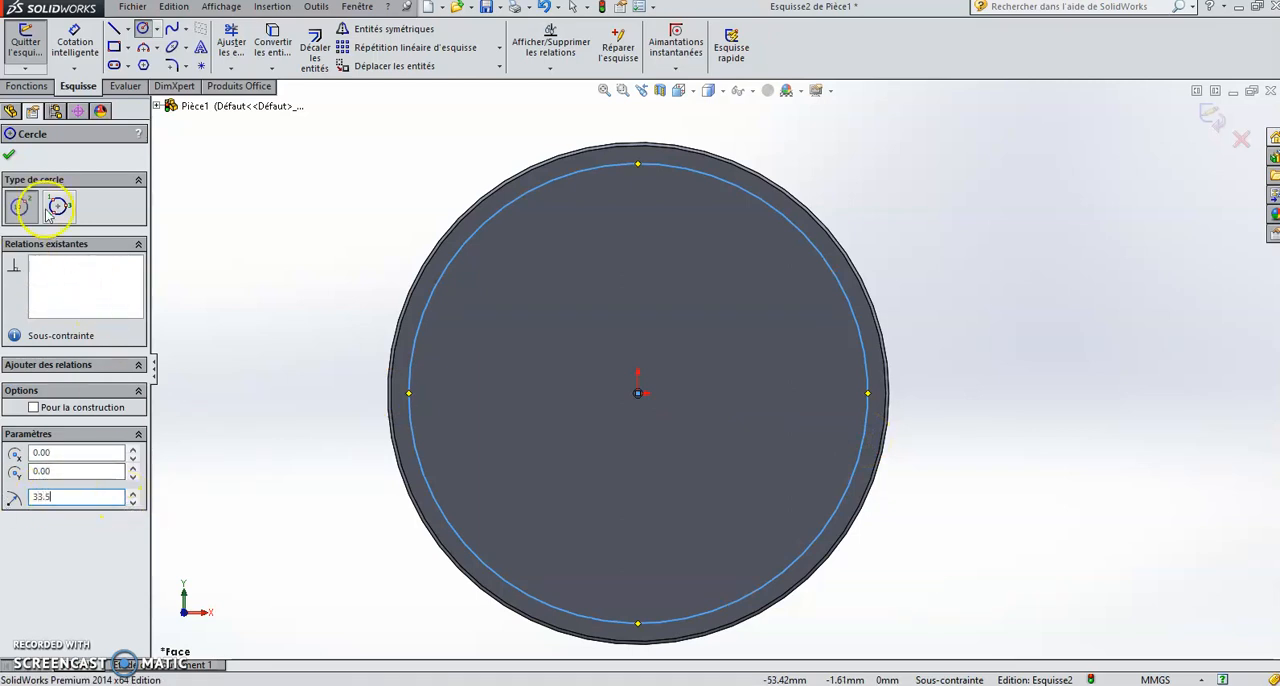
left_click(8, 158)
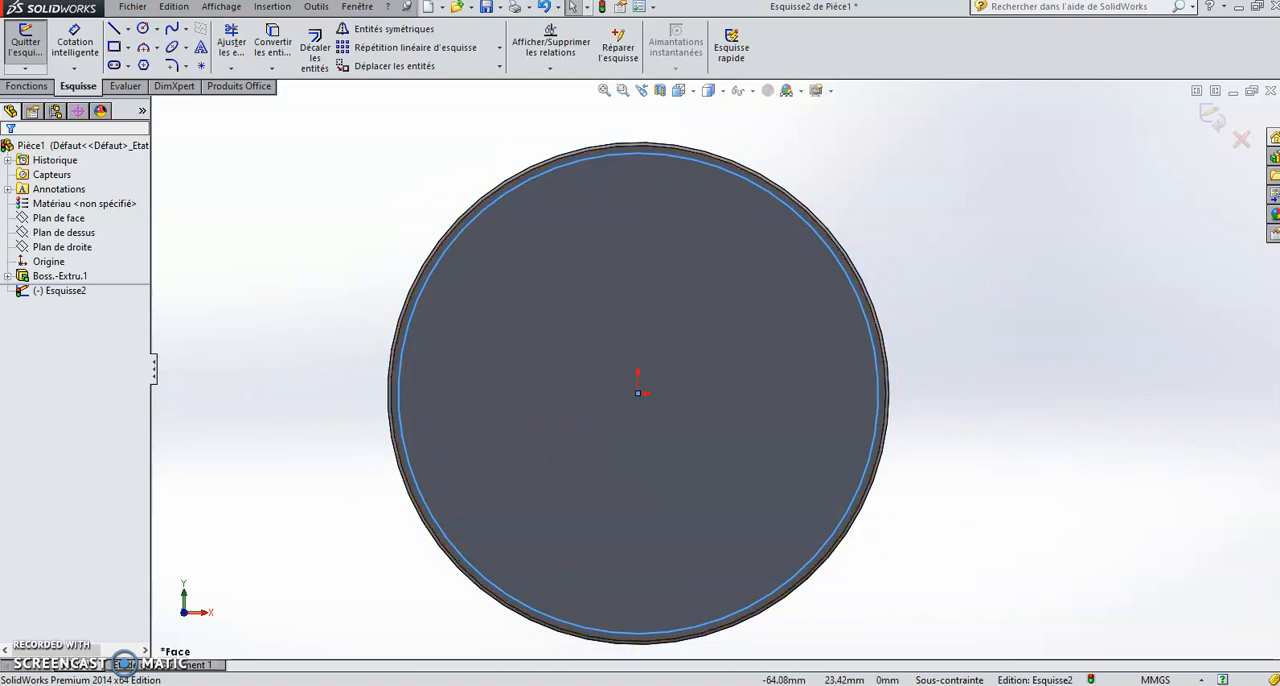
Step: Cut-extrude the inner circle into the disc as a blind cut 0.5 mm deep with draft turned on
left_click(27, 87)
left_click(18, 47)
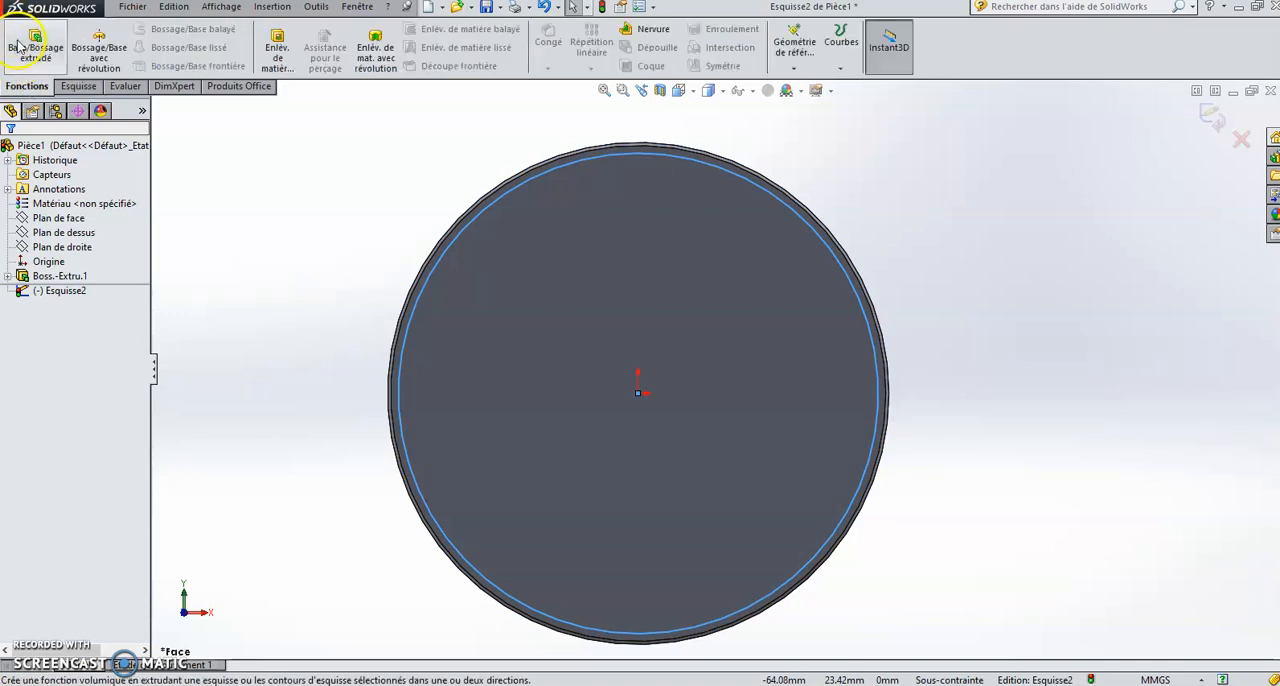
left_click(281, 48)
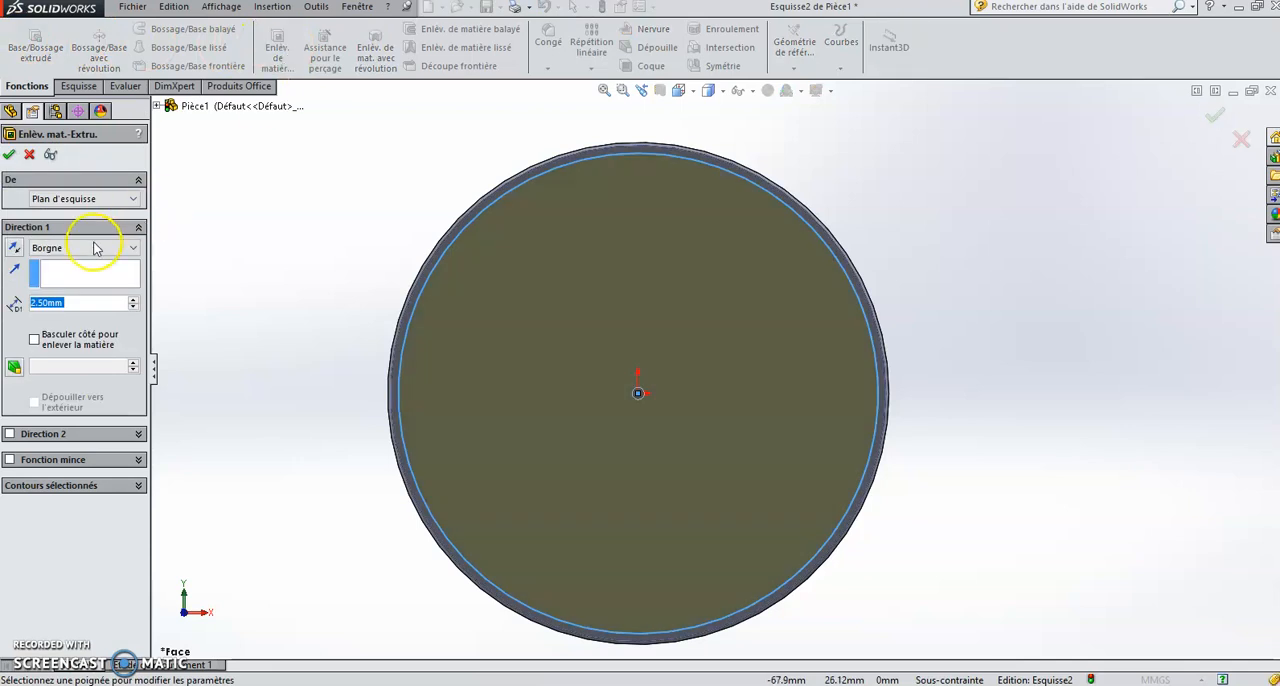
left_click(43, 302)
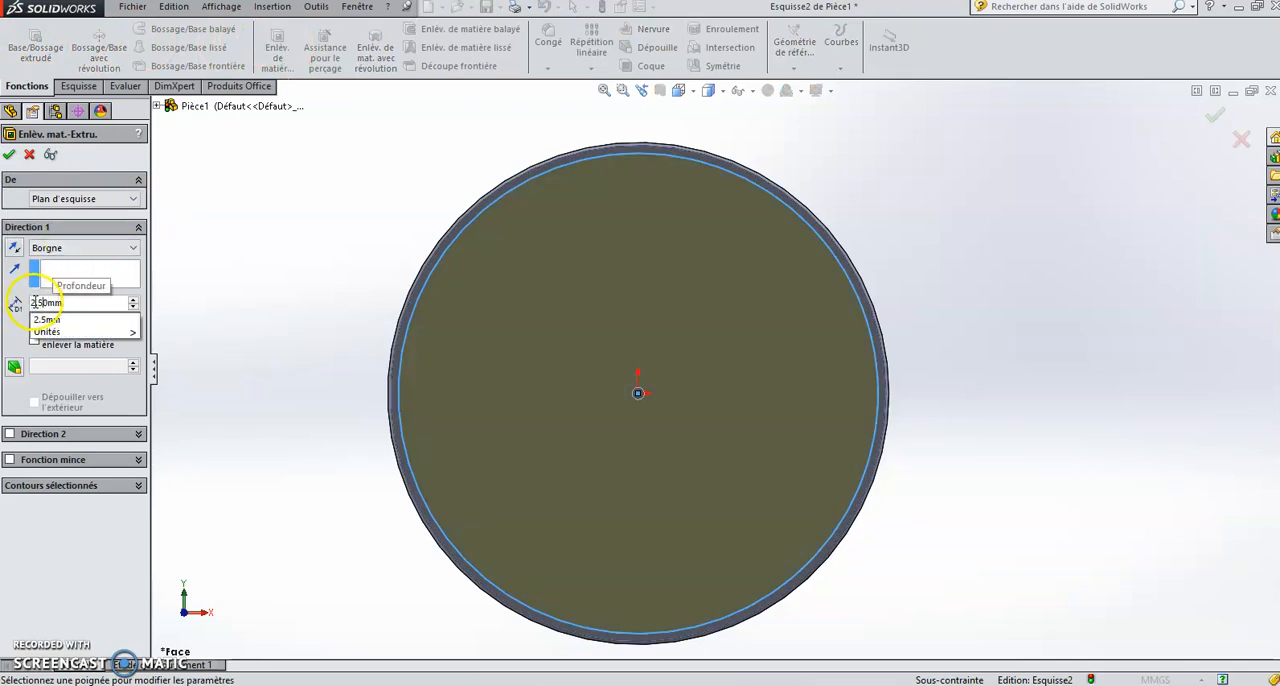
left_click(31, 302)
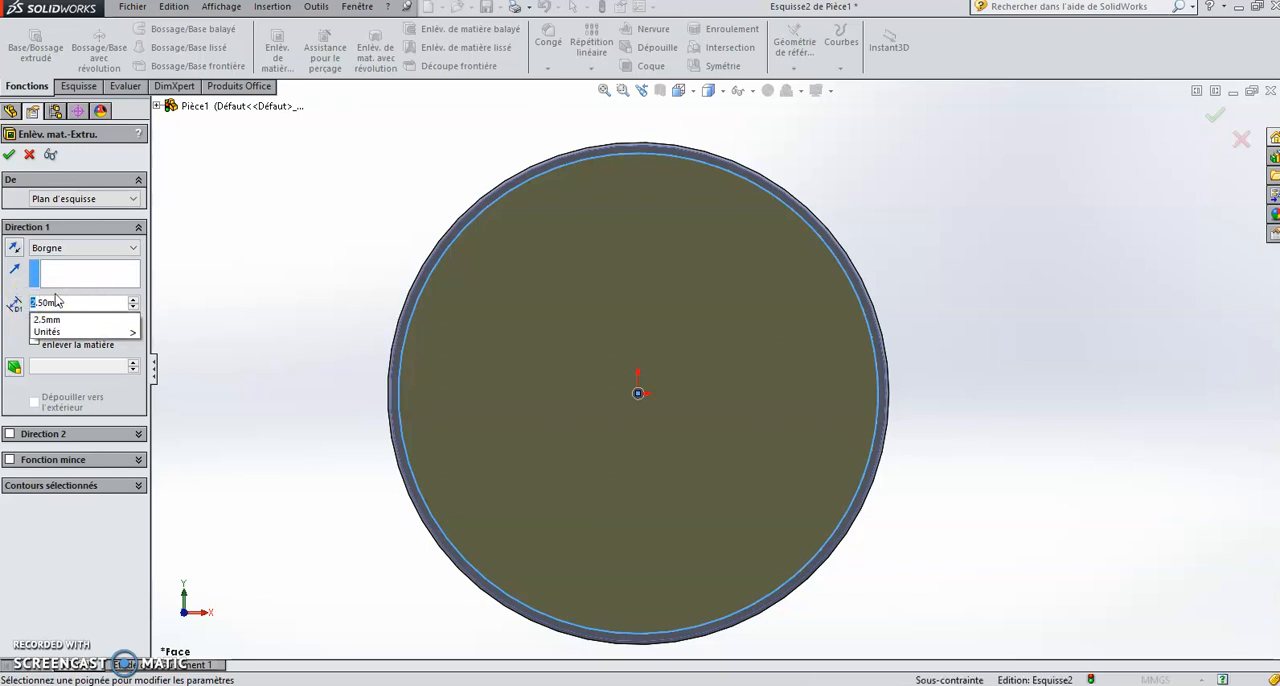
type("0")
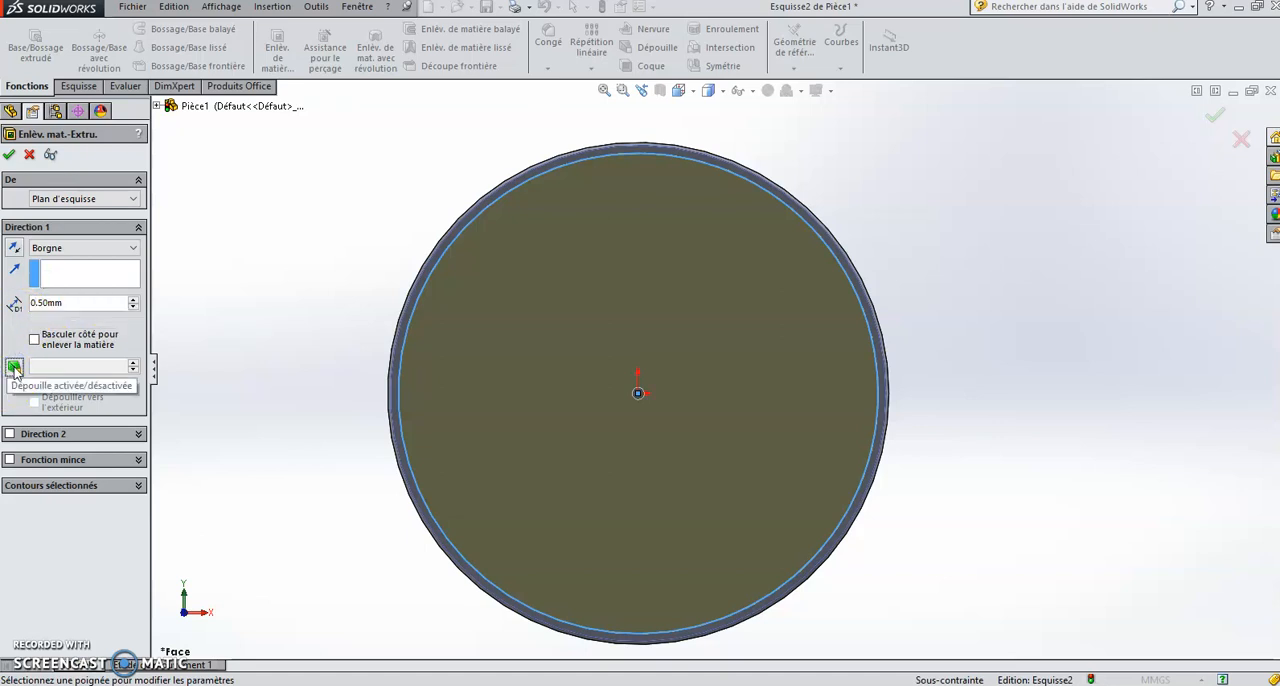
left_click(14, 366)
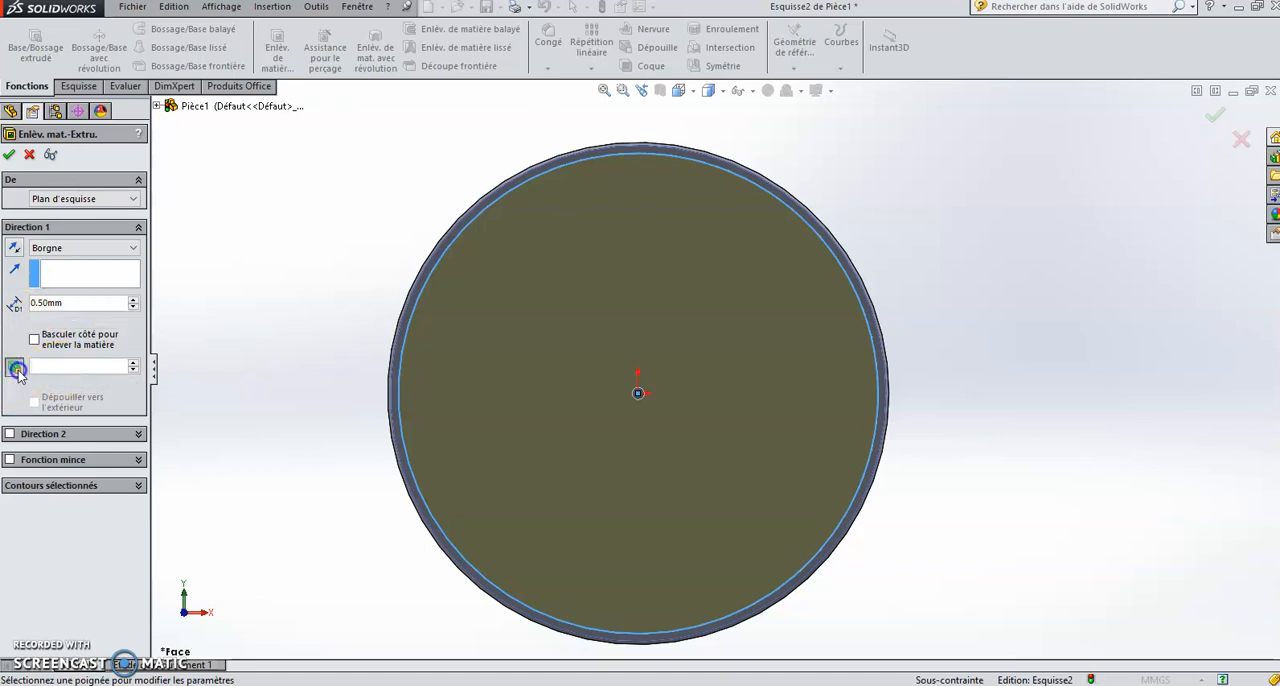
left_click(10, 154)
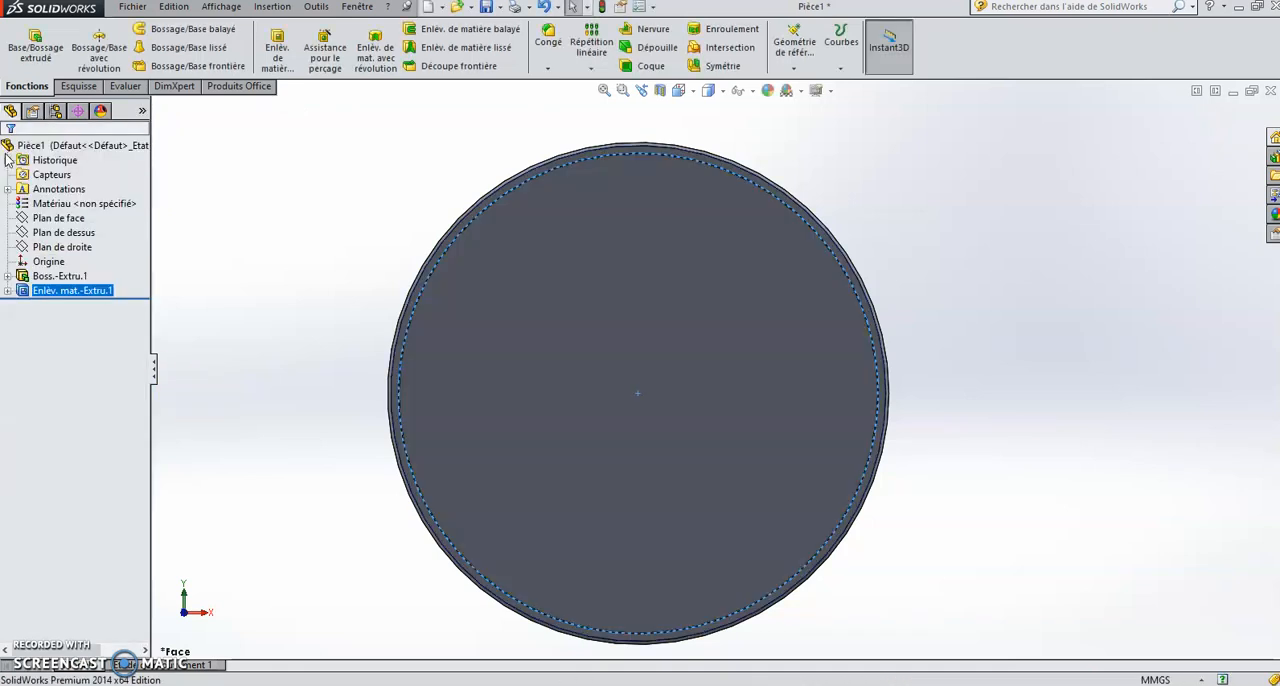
Step: Start a new sketch on the floor of the disc's circular recess, facing the front view
left_click(957, 285)
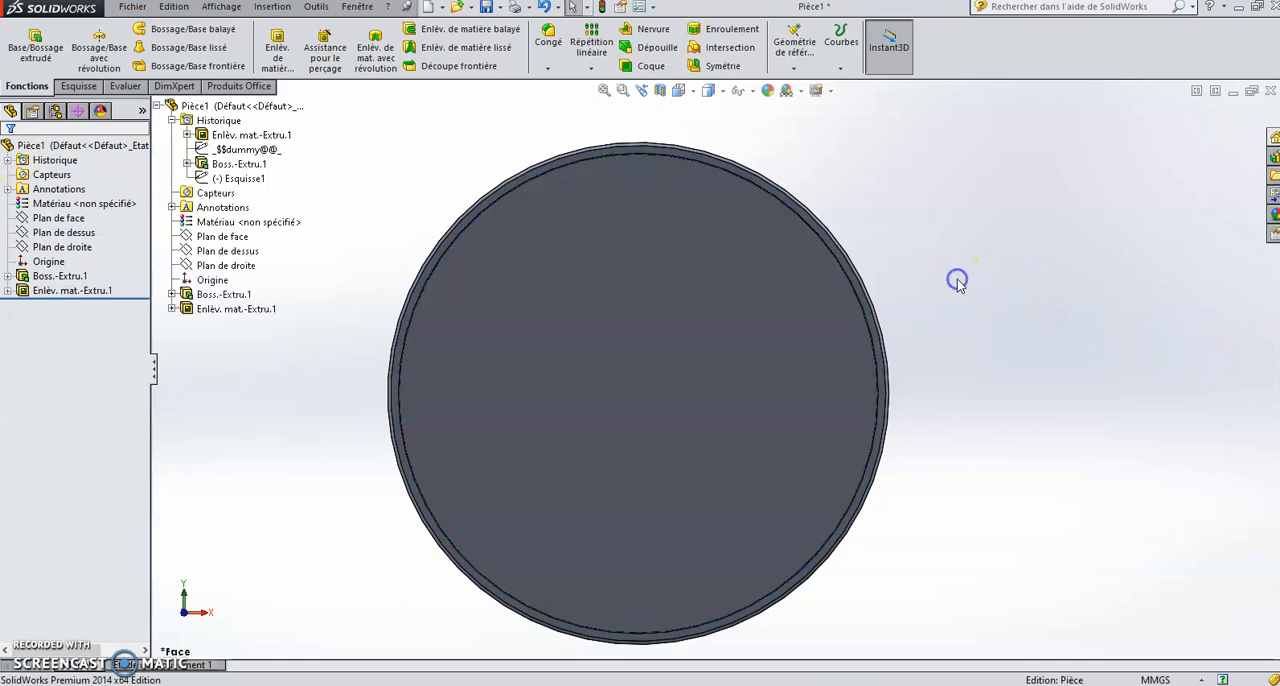
mouse_move(964, 280)
middle_mouse_down()
mouse_move(808, 288)
mouse_move(971, 288)
mouse_move(951, 131)
mouse_move(983, 303)
mouse_move(956, 287)
middle_mouse_up()
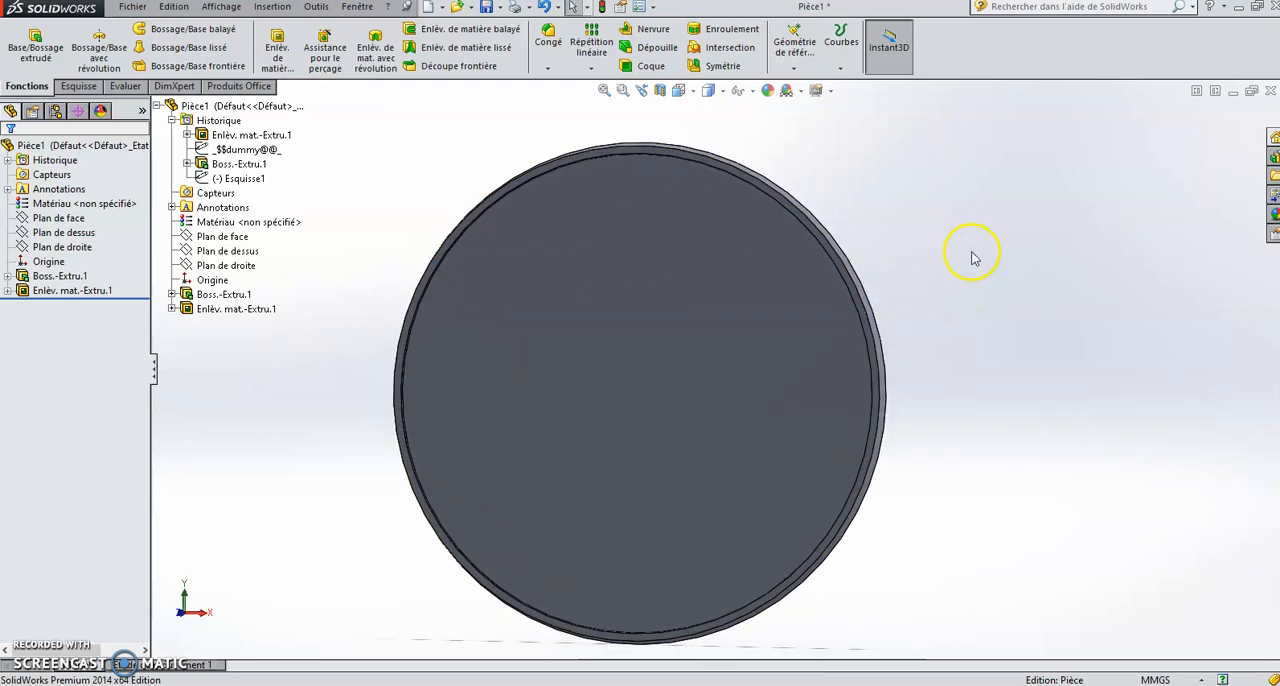
left_click(694, 91)
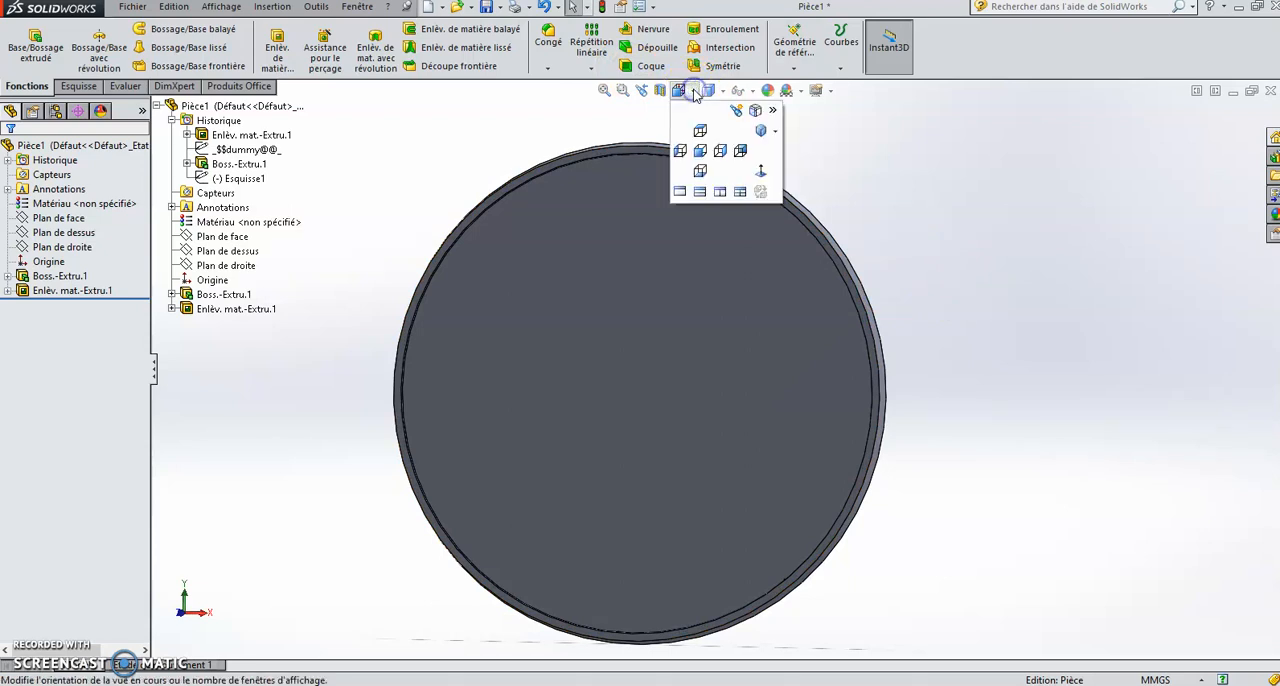
left_click(701, 148)
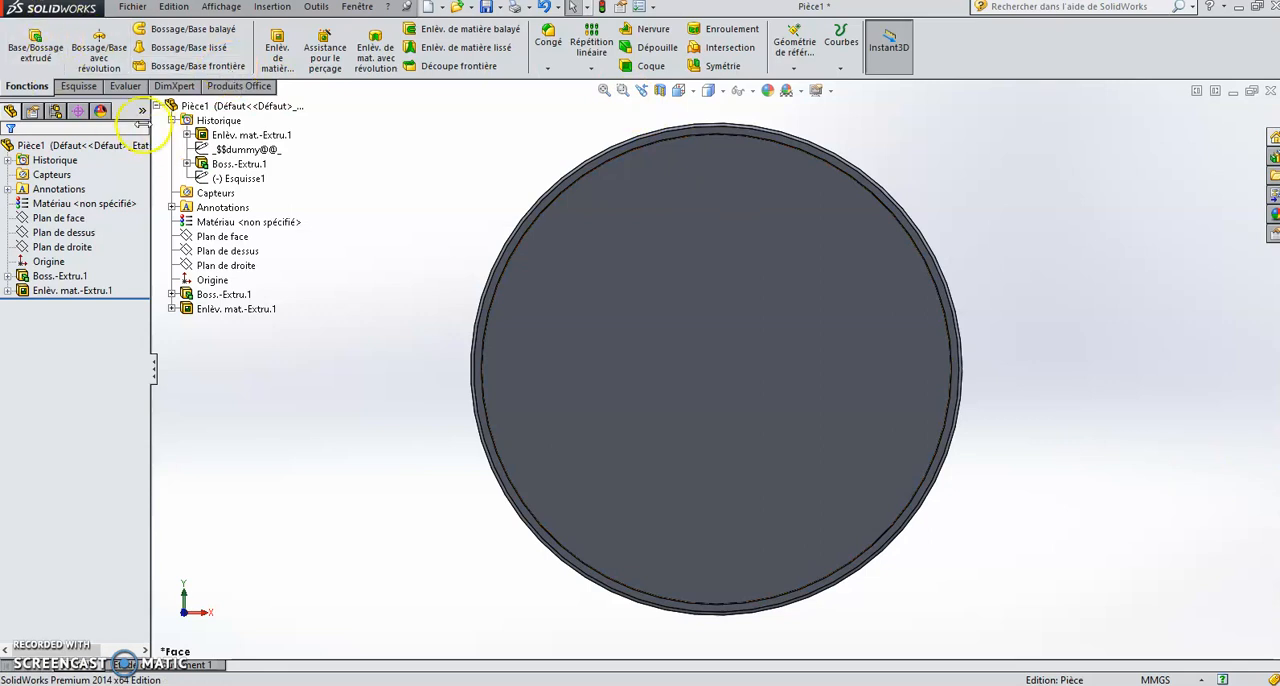
left_click(80, 86)
left_click(75, 87)
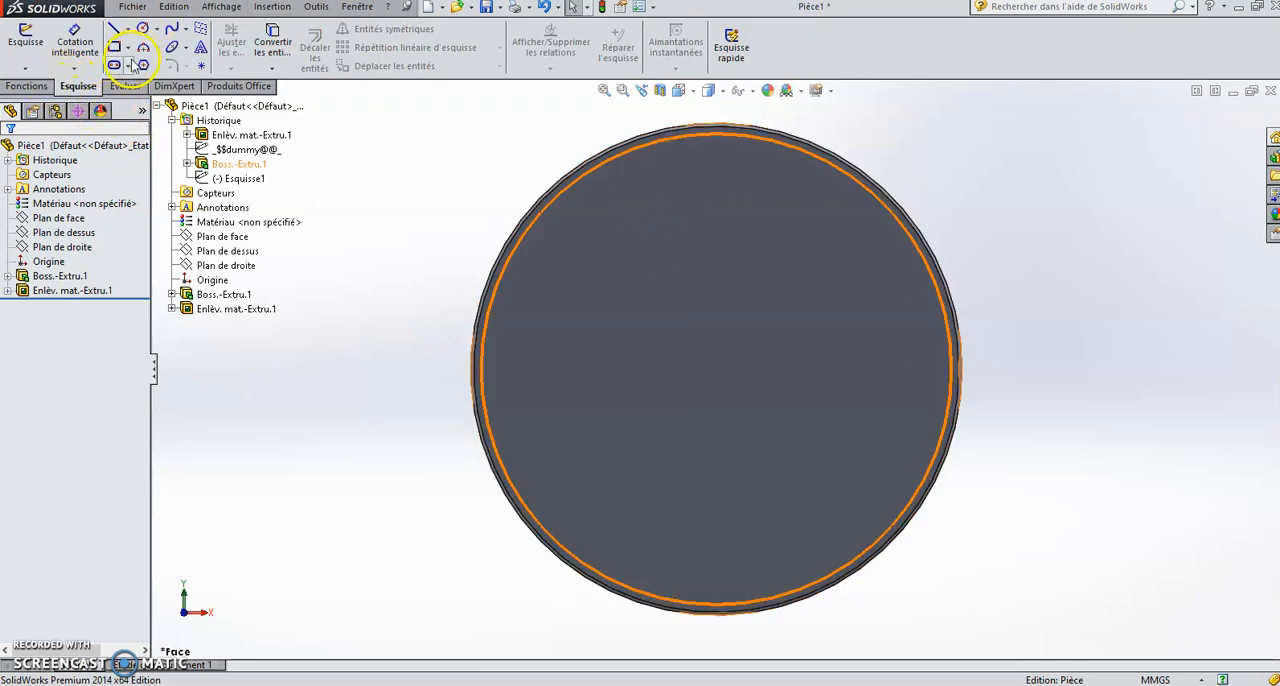
left_click(19, 44)
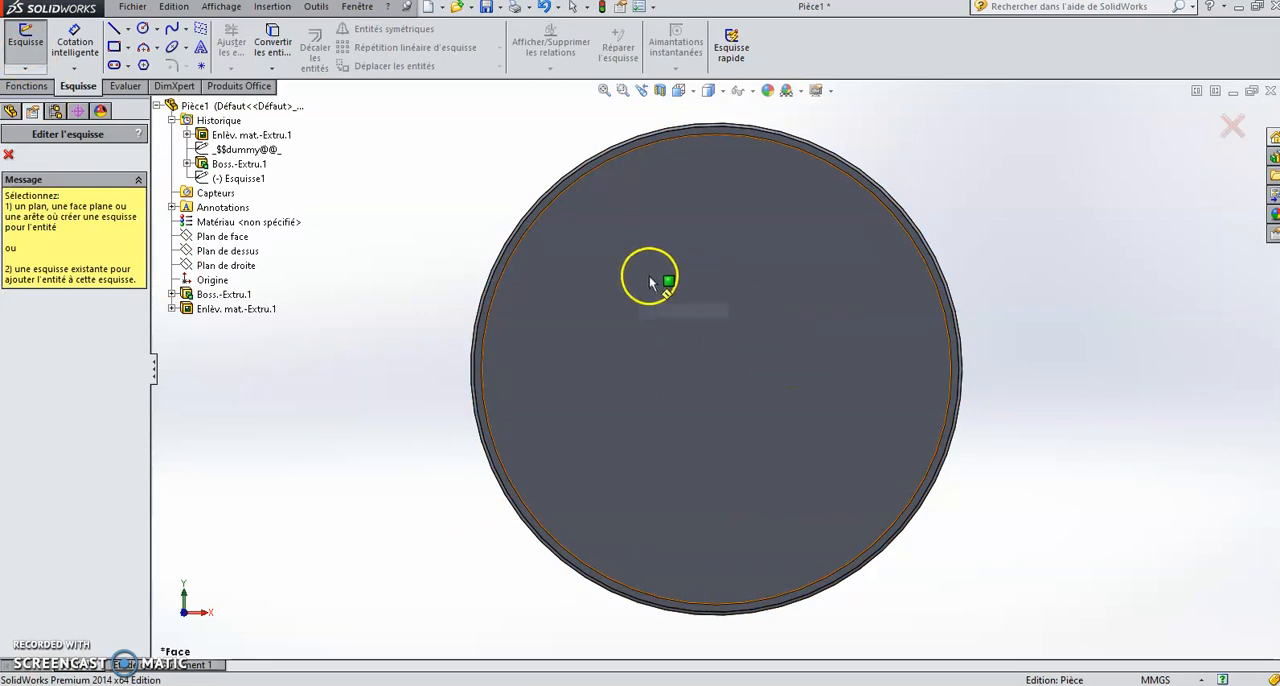
left_click(763, 345)
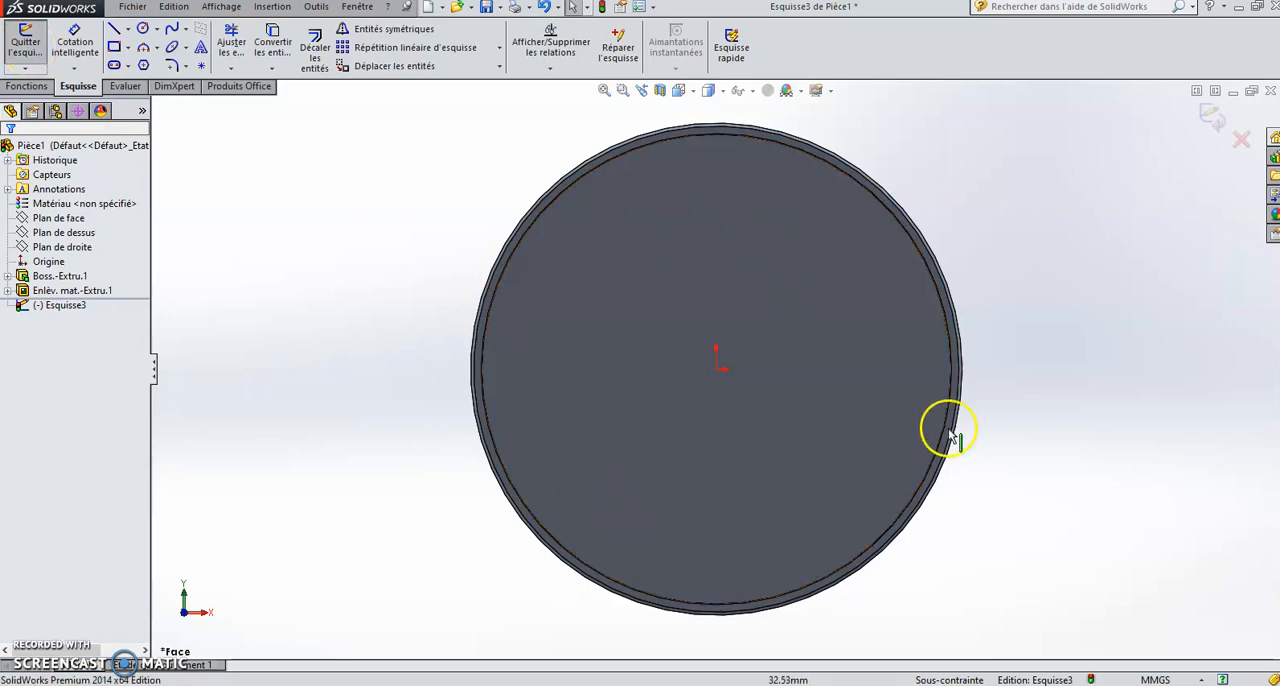
left_click(274, 7)
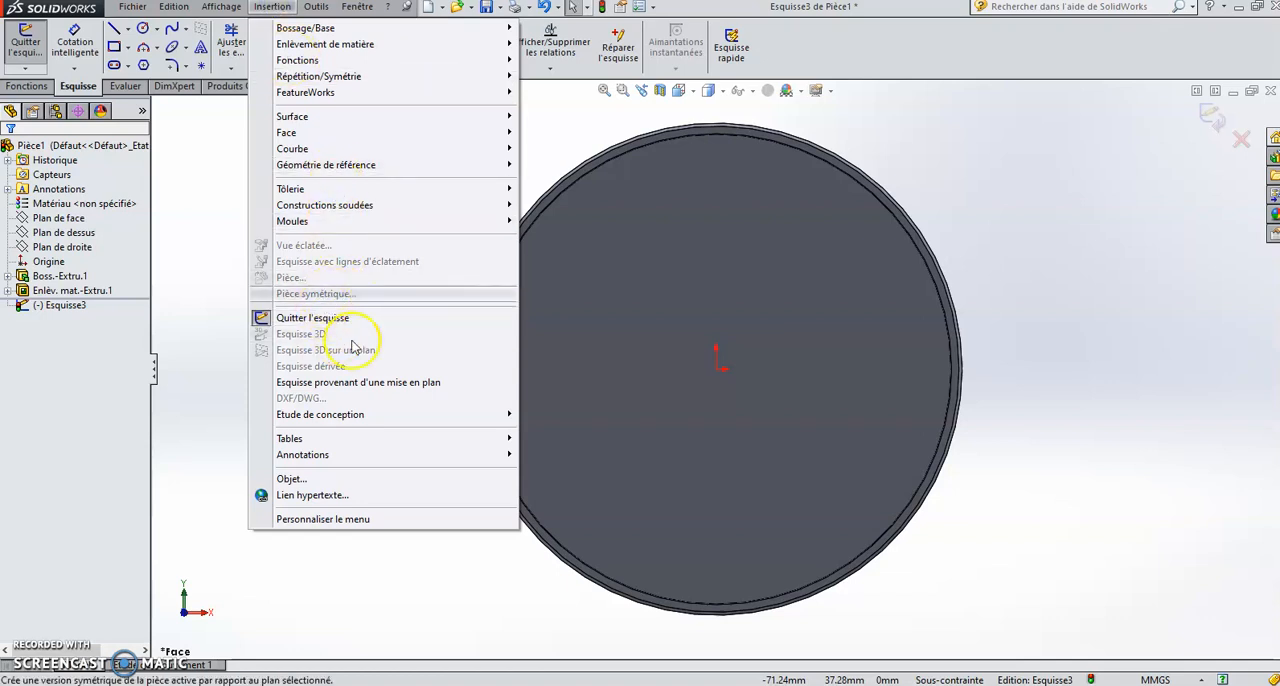
mouse_move(381, 418)
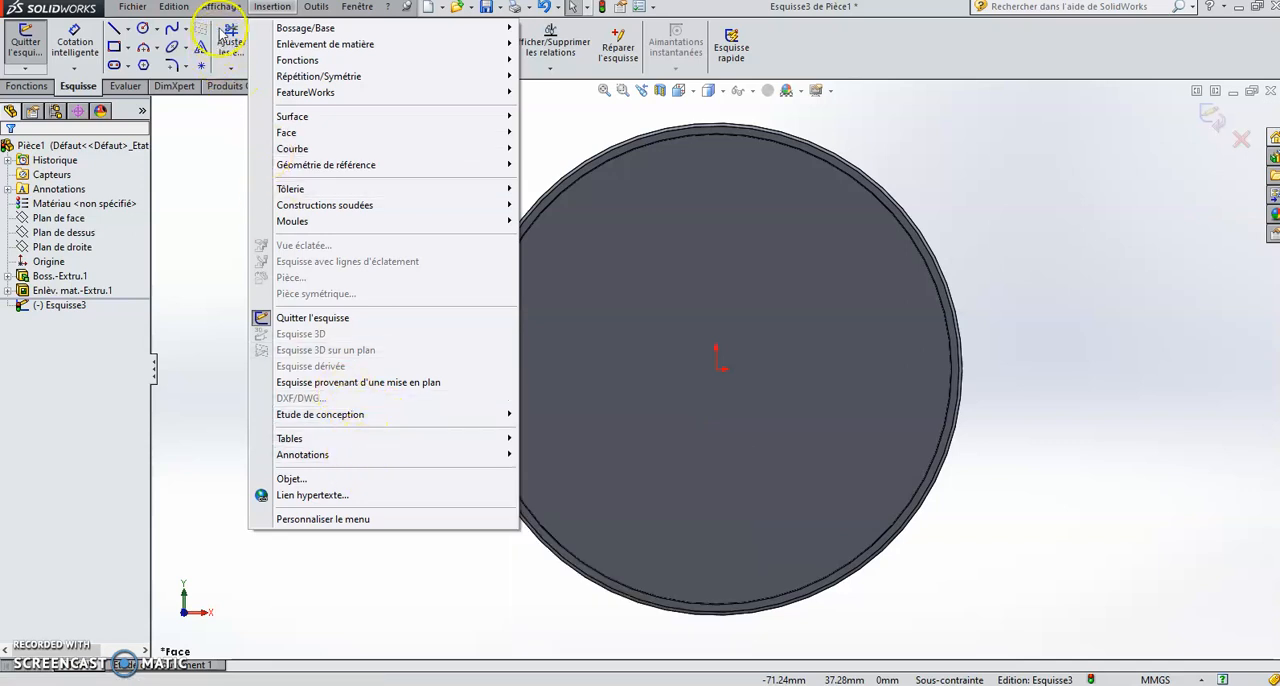
left_click(260, 8)
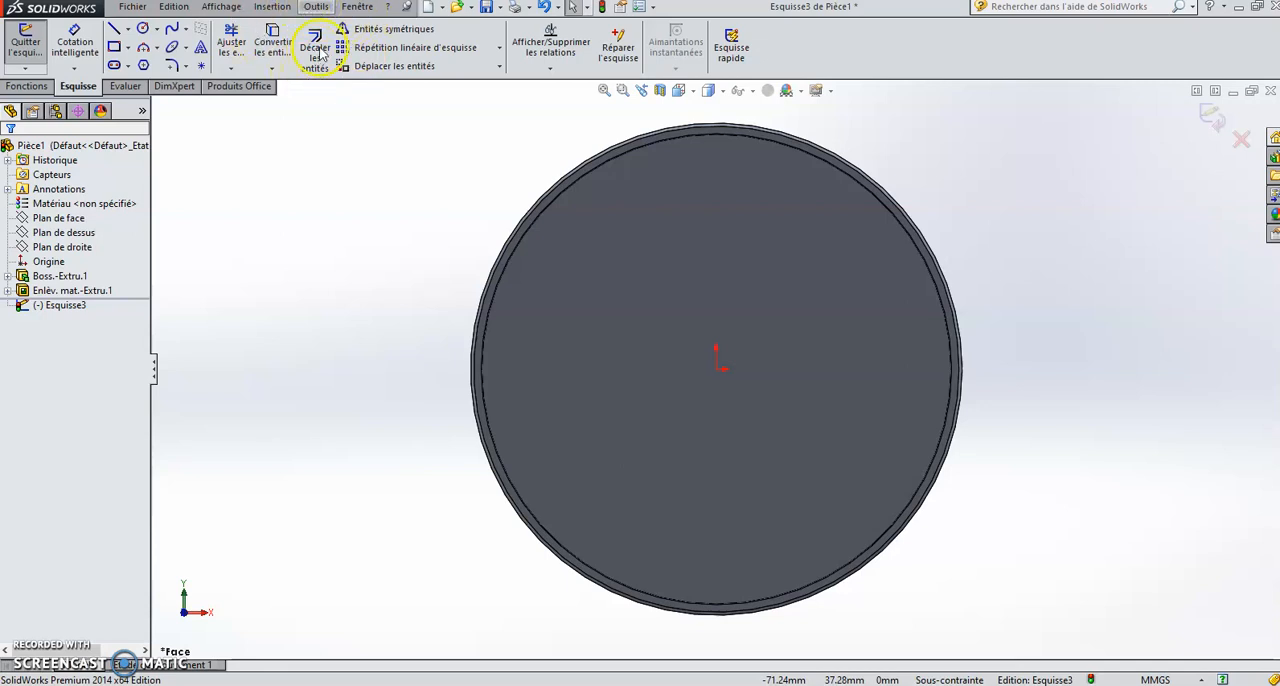
Step: Start inserting a sketch picture and browse on COURS (I:) to Année scolaire 2021-2022, EPI patrimoine, réalisation médaille
left_click(315, 7)
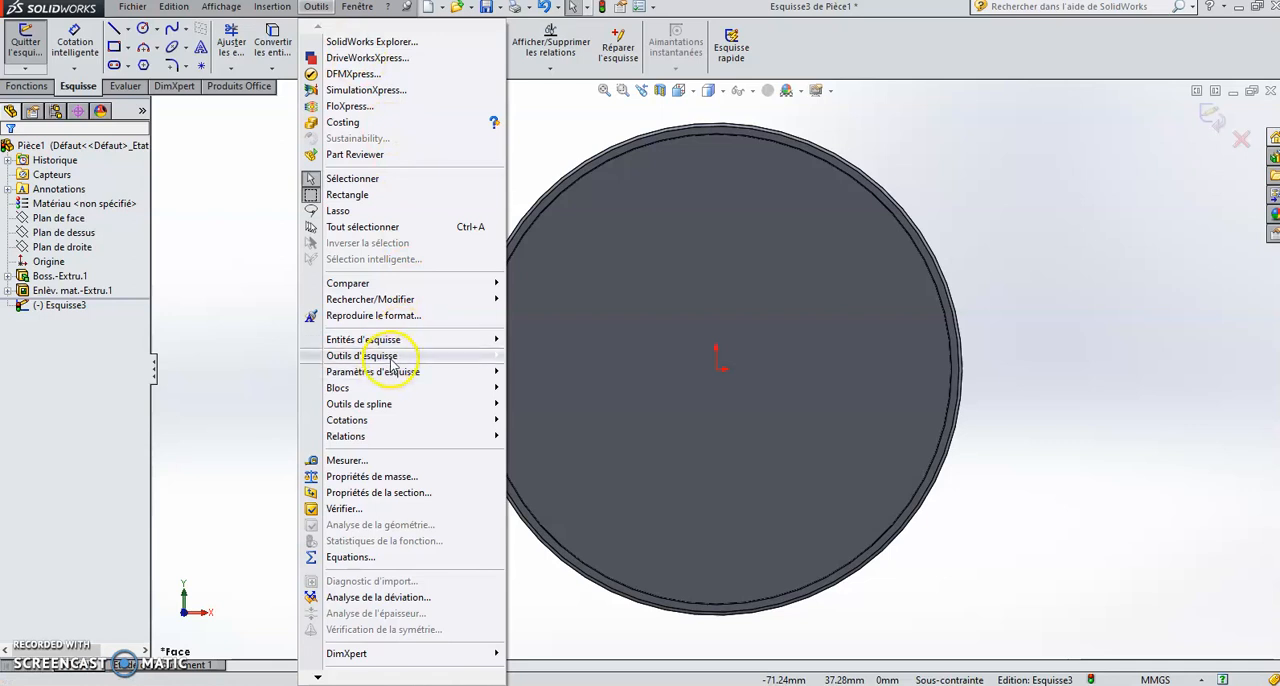
mouse_move(391, 358)
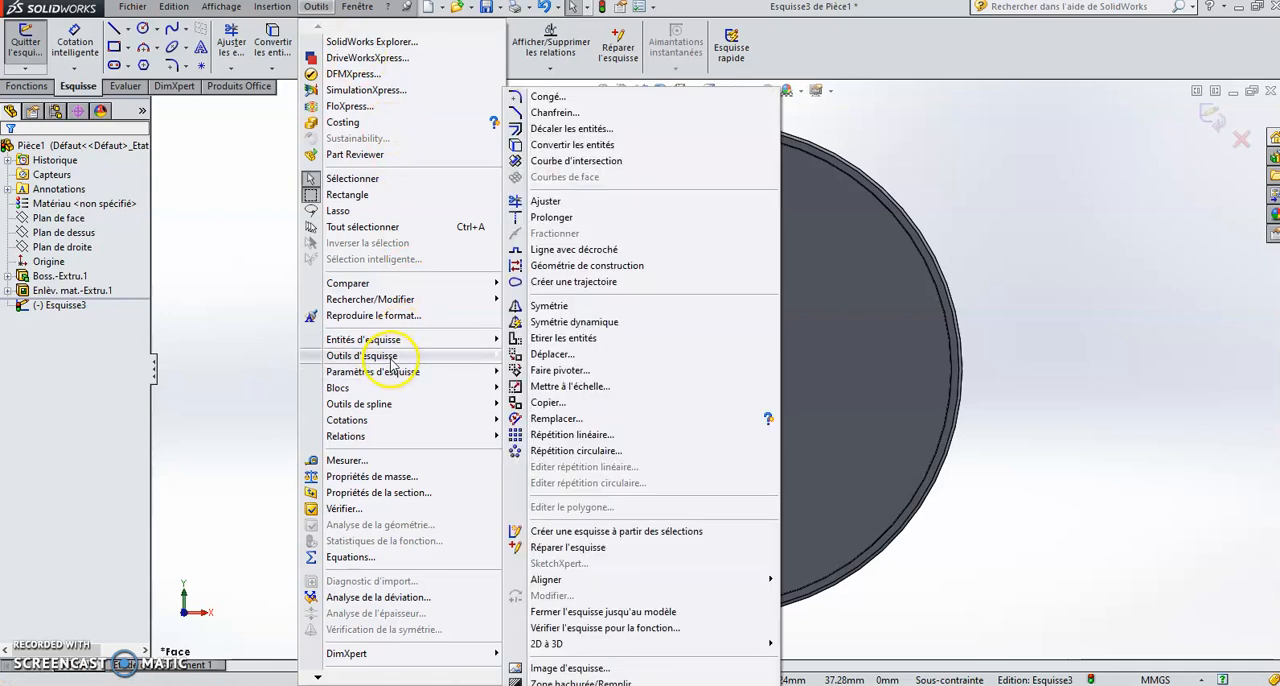
left_click(570, 668)
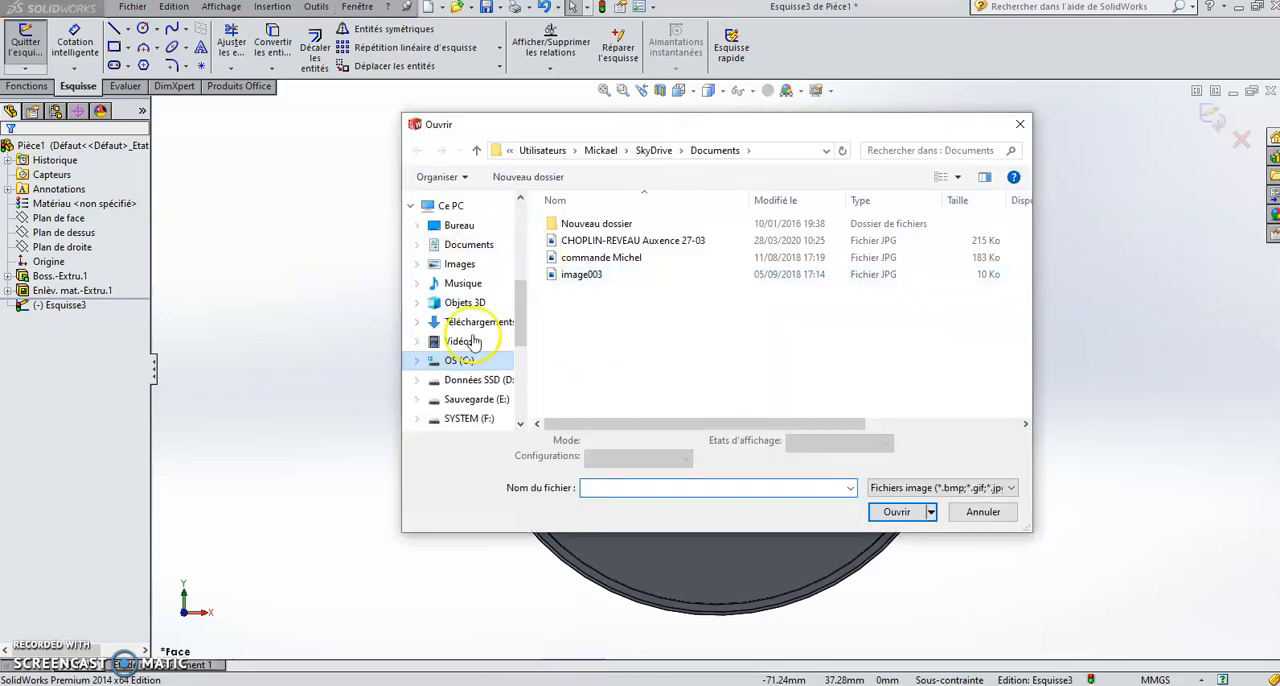
left_click_drag(520, 318, 519, 390)
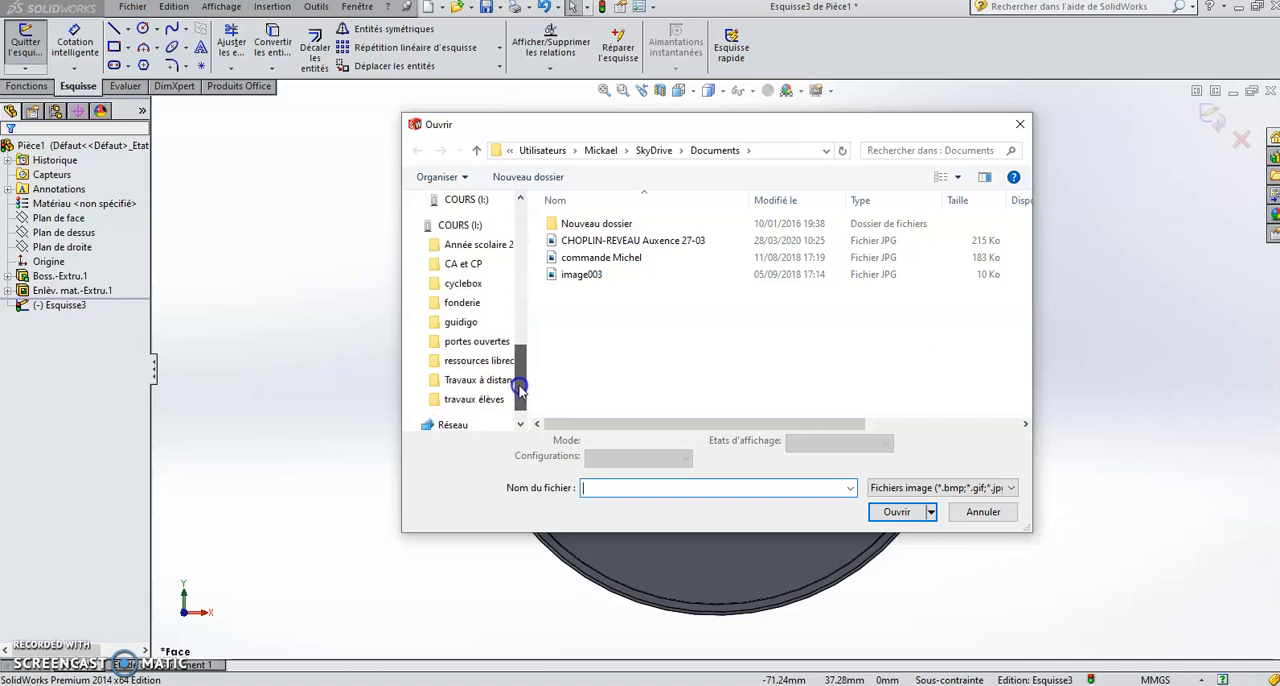
left_click(468, 245)
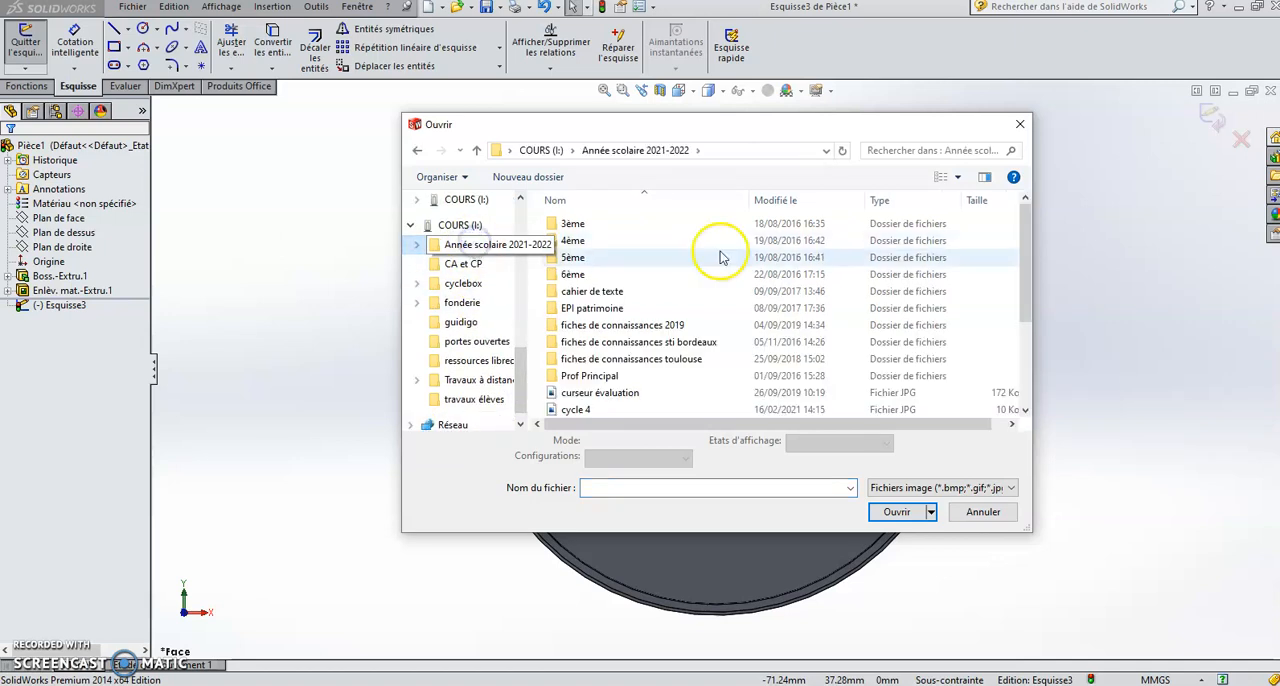
double_click(592, 308)
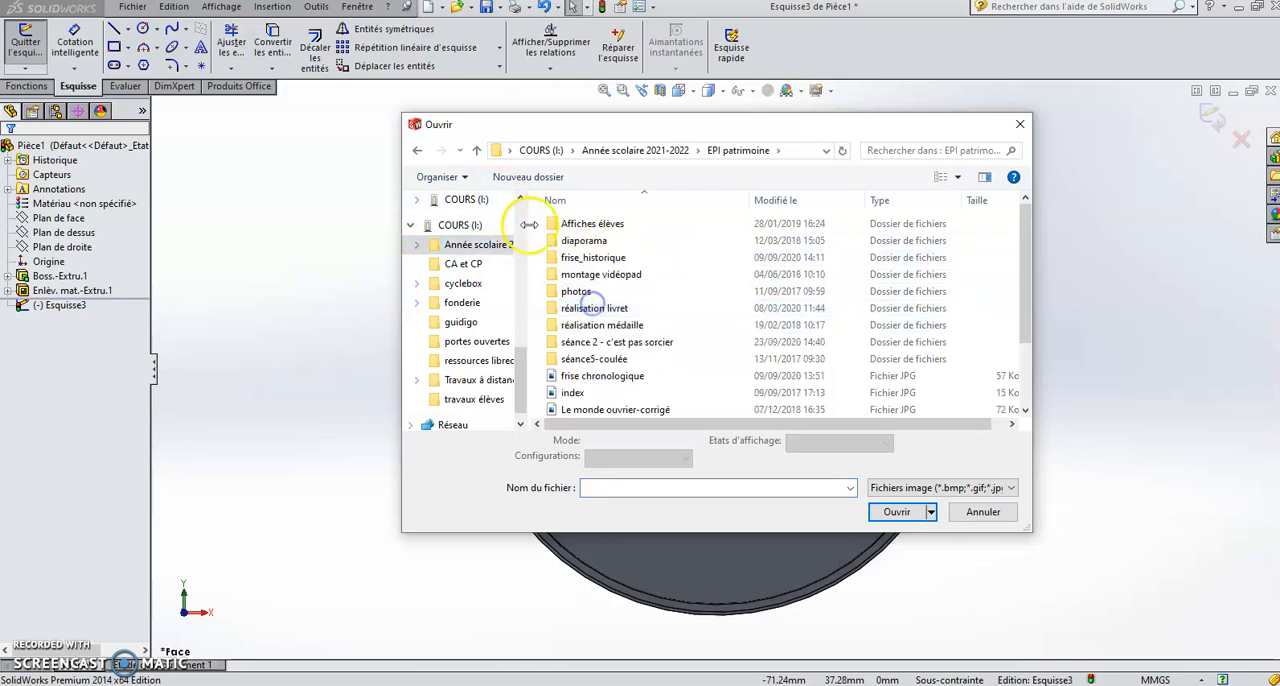
double_click(575, 325)
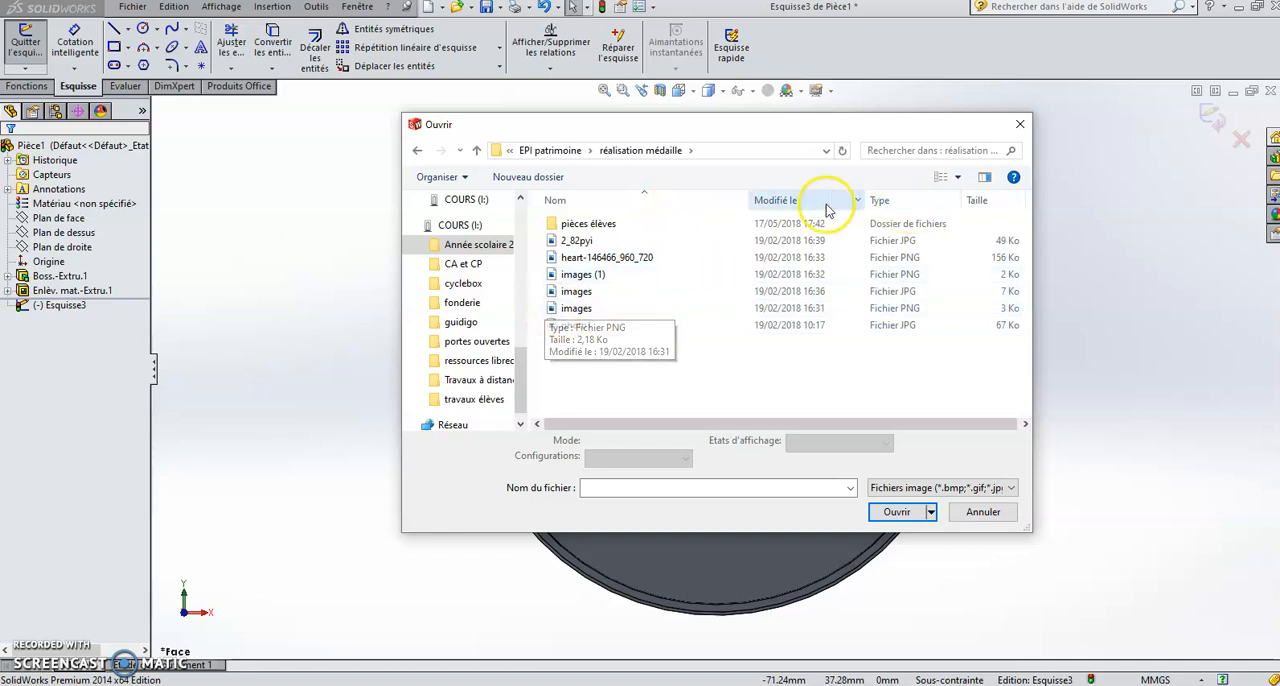
Step: Display the files as medium icons and insert the bat logo file "images" into the sketch
left_click(957, 176)
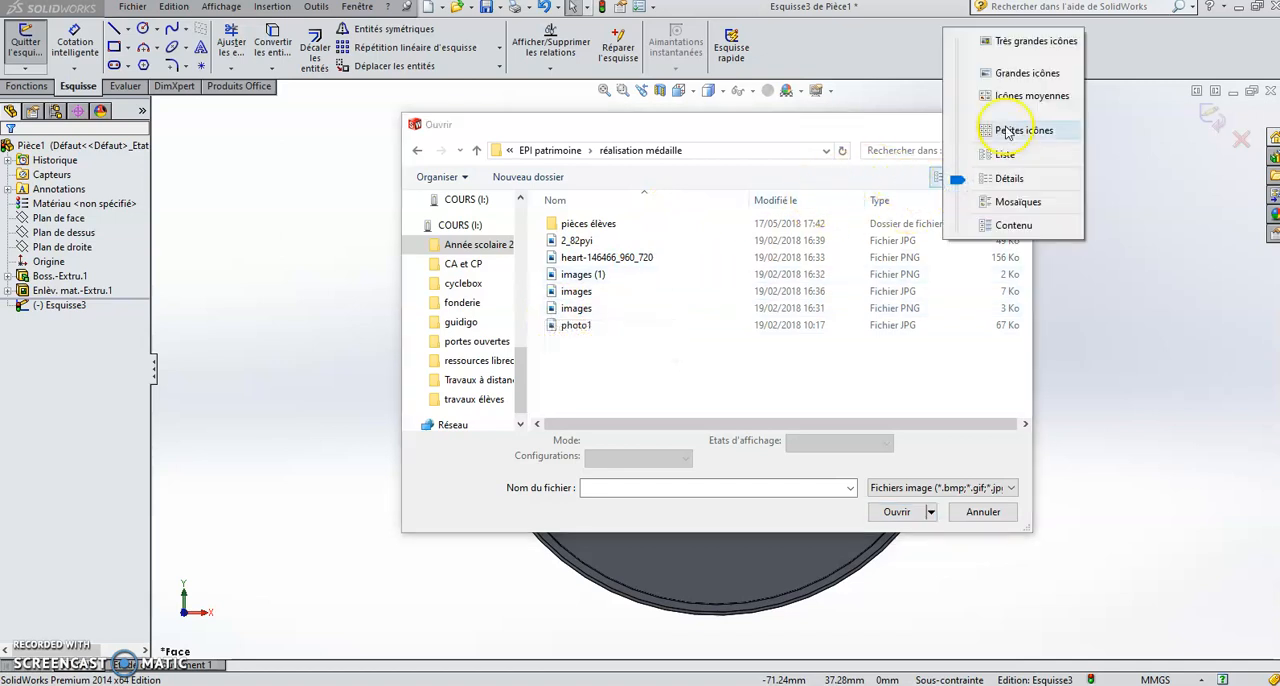
left_click(1020, 96)
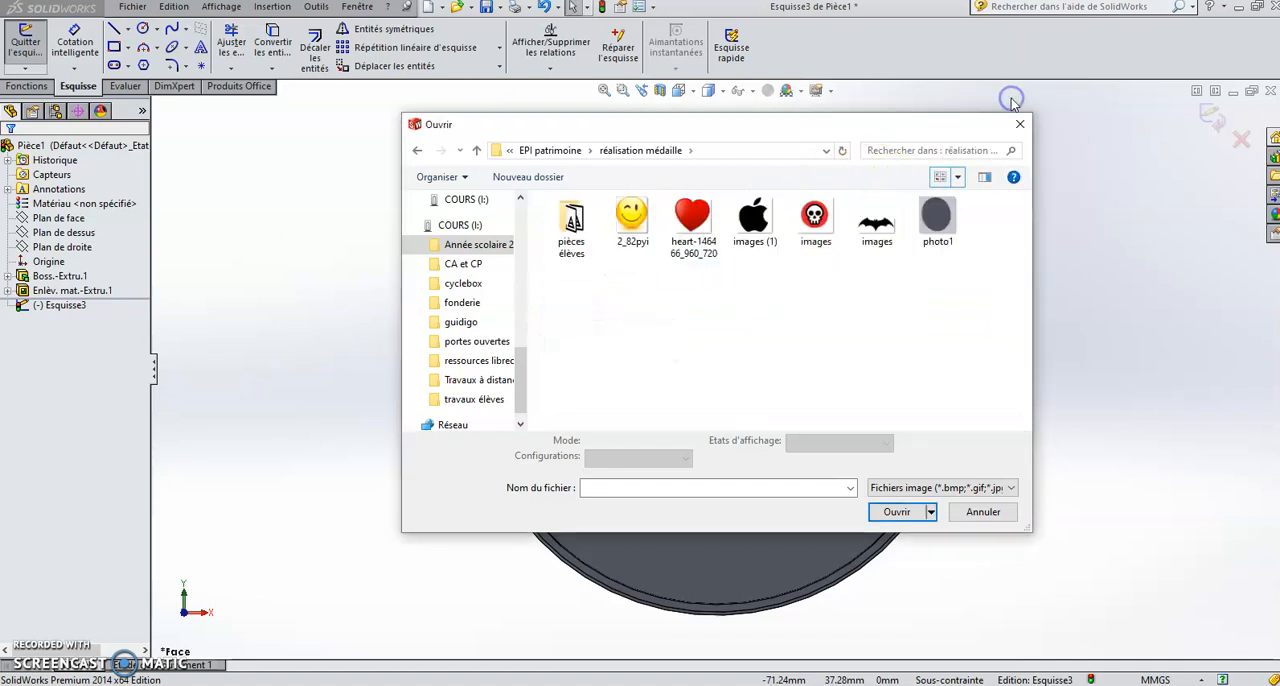
left_click(870, 222)
left_click(889, 514)
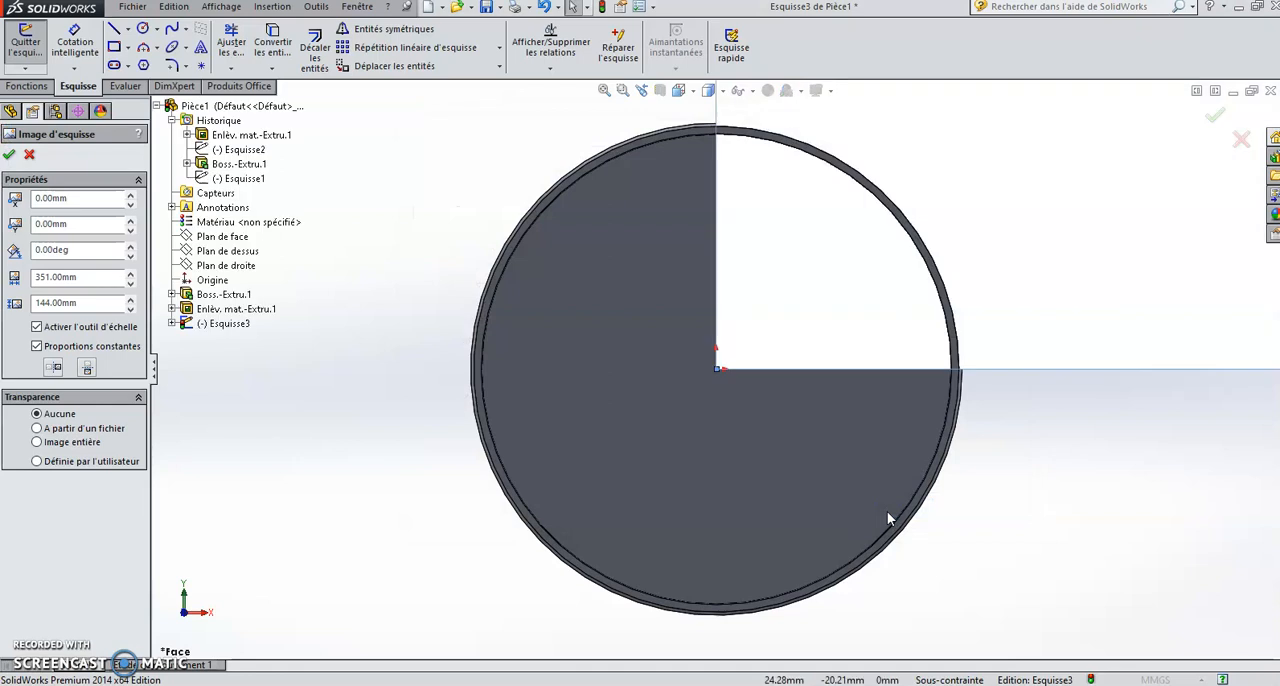
Step: Scale the bat picture proportionally to about 56.4 × 23.1 mm and place it centred horizontally inside the disc's recess
scroll(1060, 317, "up", 10)
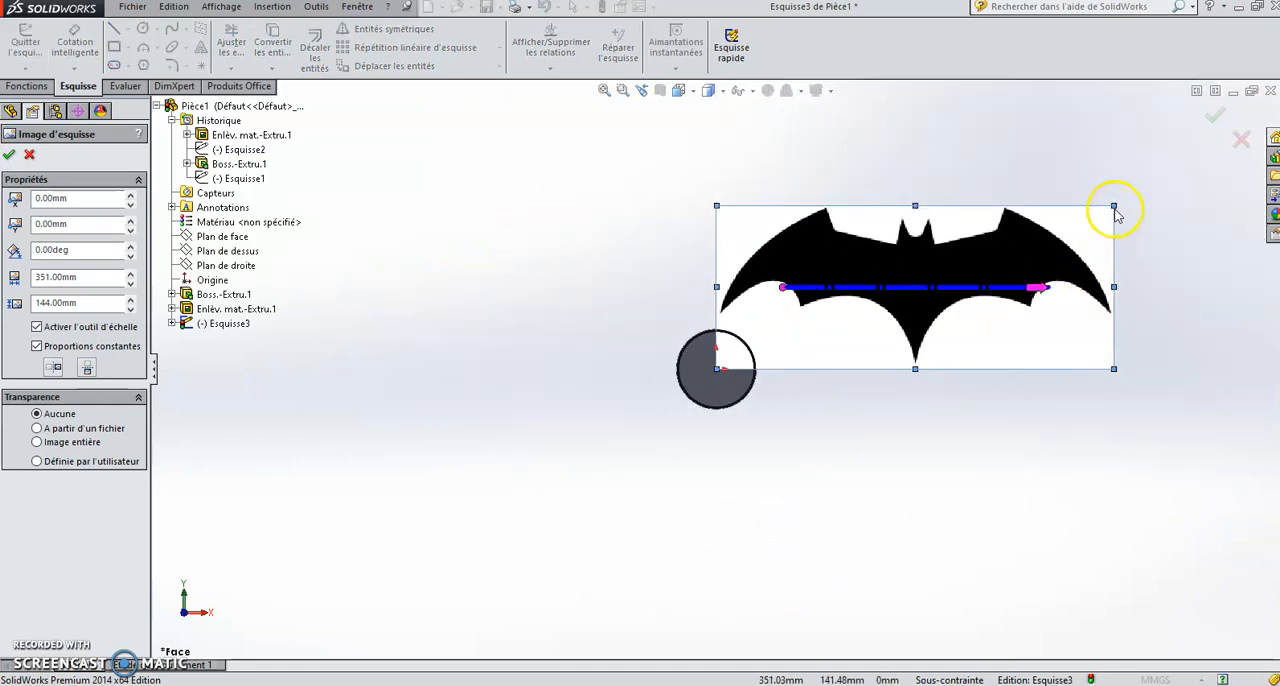
left_click_drag(1113, 206, 721, 368)
scroll(719, 380, "down", 10)
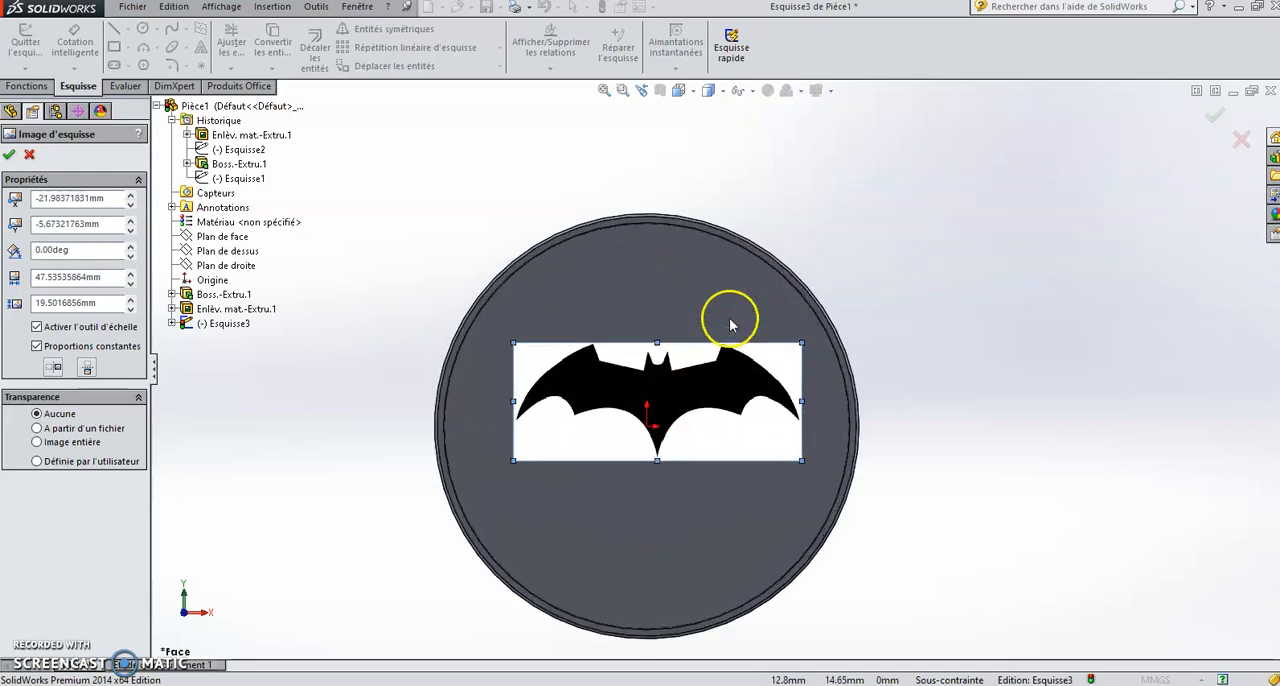
left_click_drag(606, 429, 597, 433)
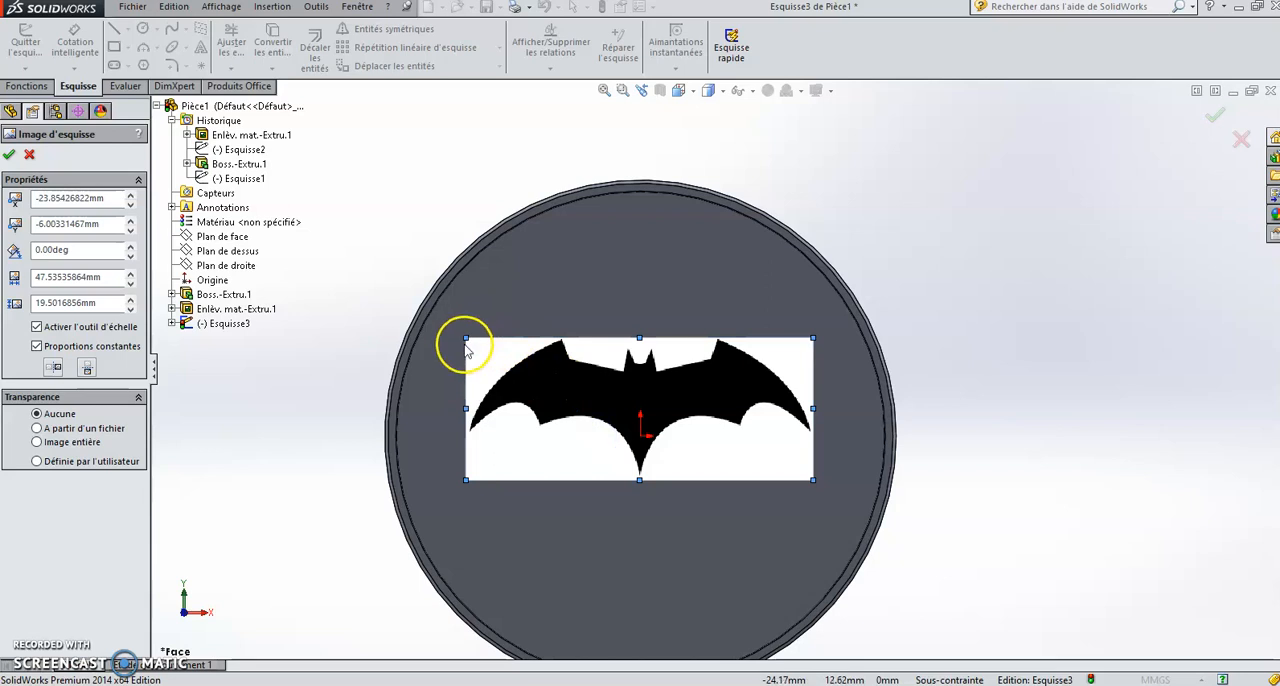
mouse_move(465, 337)
left_mouse_down()
mouse_move(424, 314)
mouse_move(430, 323)
left_mouse_up()
left_click_drag(812, 322, 828, 312)
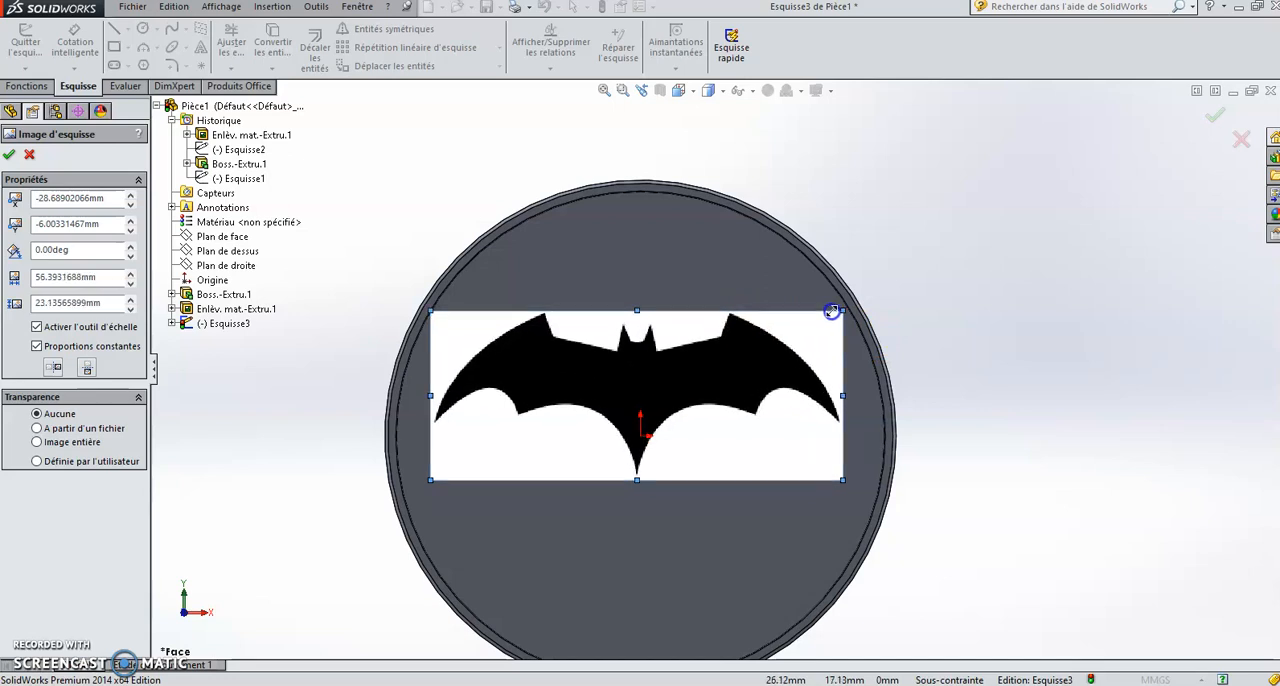
Step: Give the whole bat picture a transparency of about 0.46 and accept the sketch picture
scroll(893, 308, "down", 2)
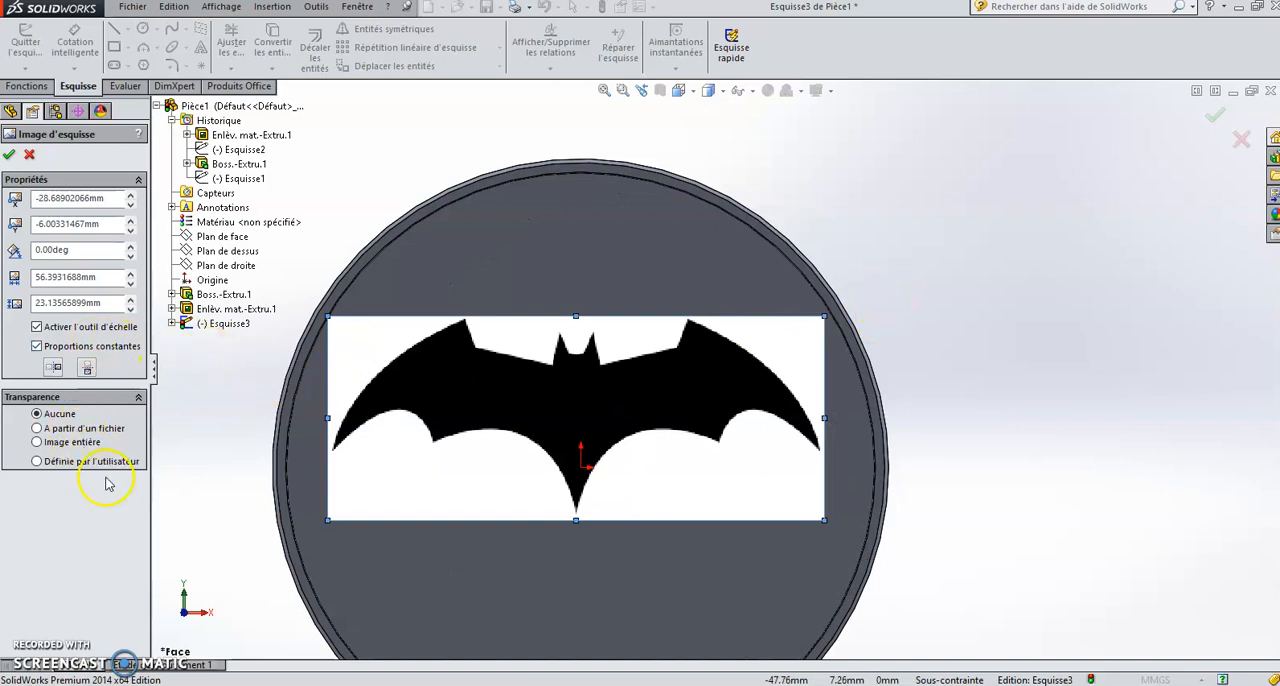
left_click(37, 442)
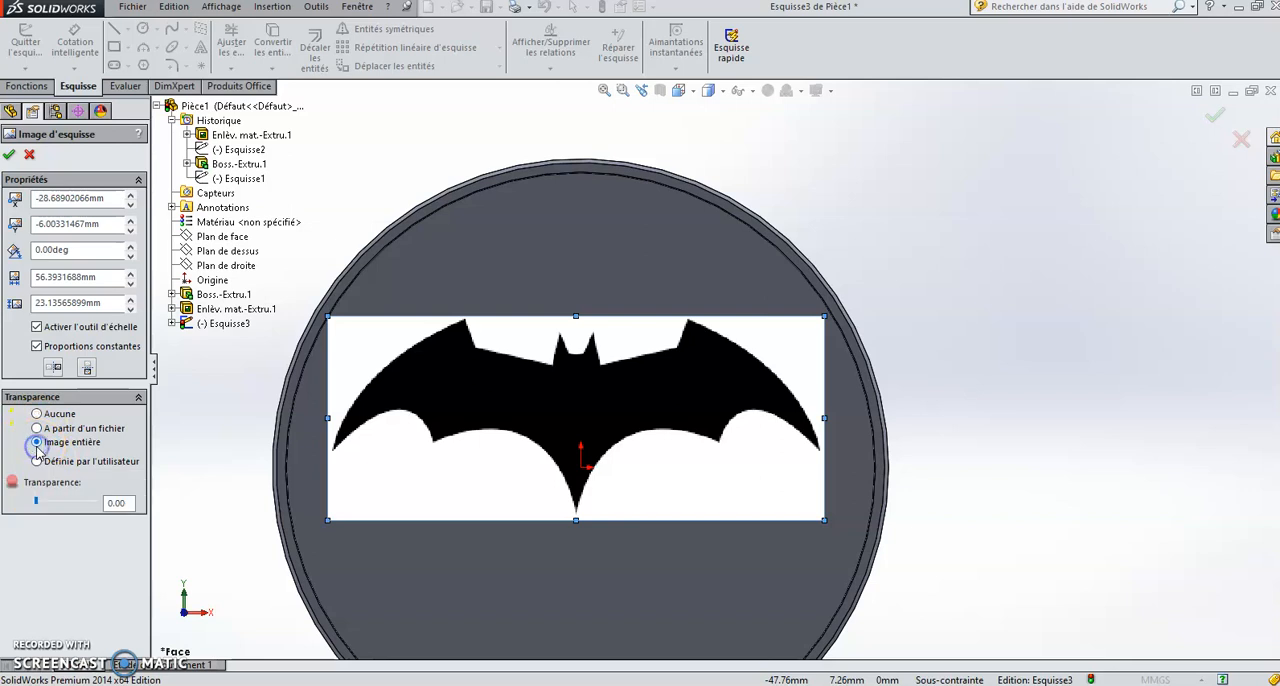
left_click(64, 504)
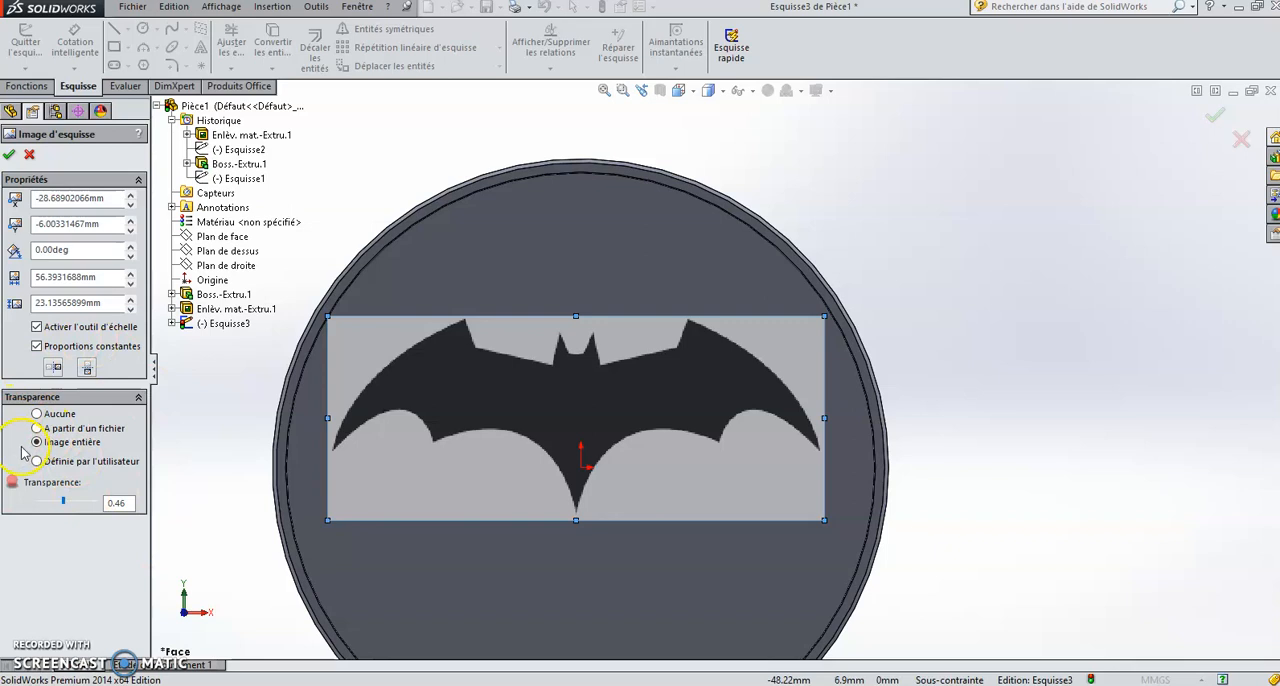
left_click(9, 154)
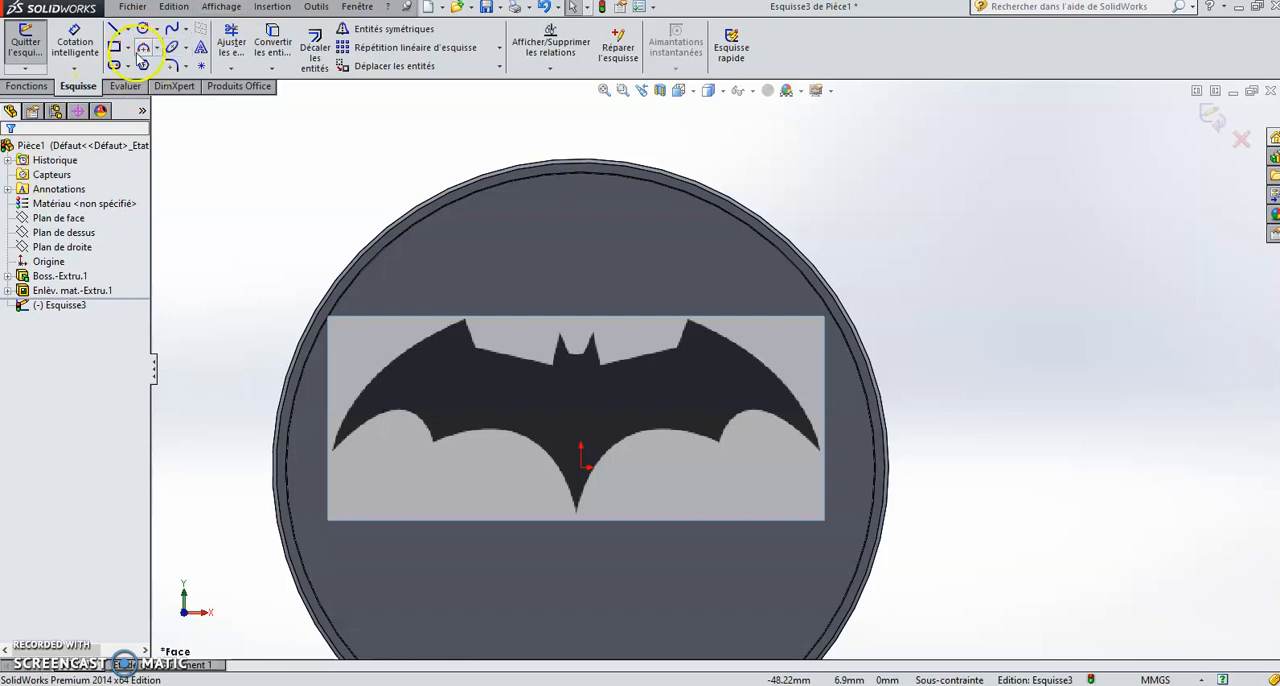
Step: Trace the lower outer scallop of the bat's left wing with a spline from the wing tip to the first lower point
left_click(187, 31)
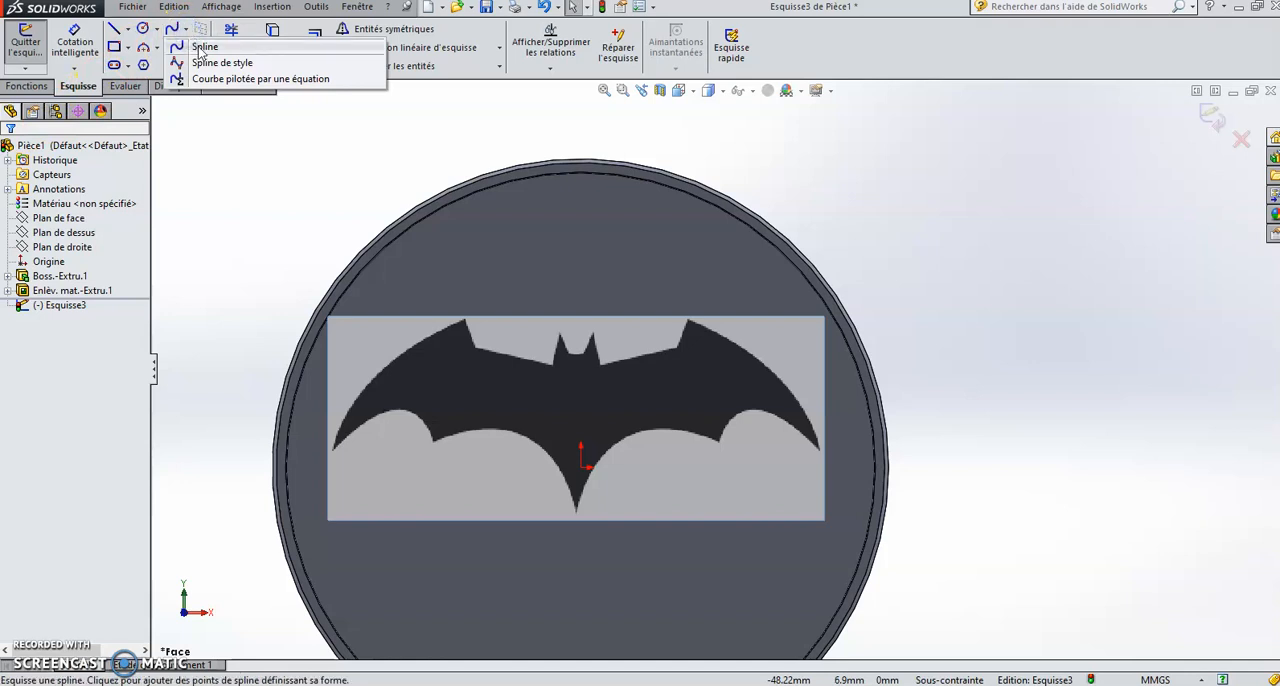
left_click(203, 47)
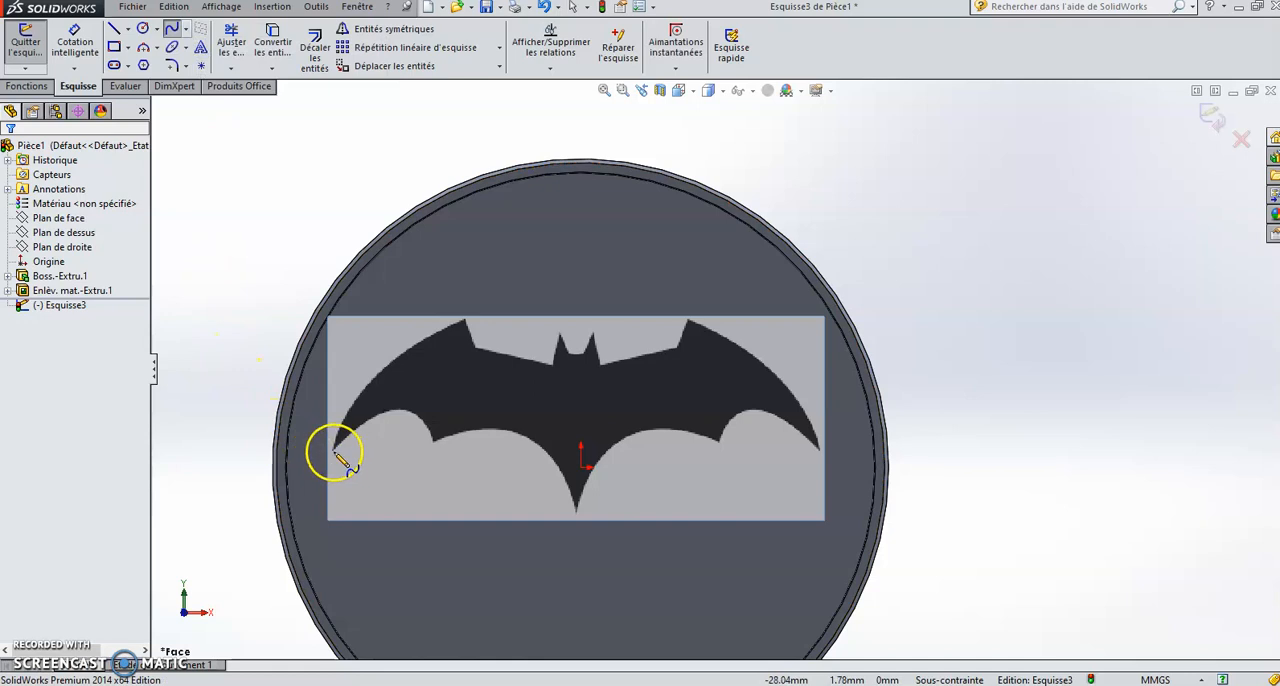
scroll(337, 450, "down", 2)
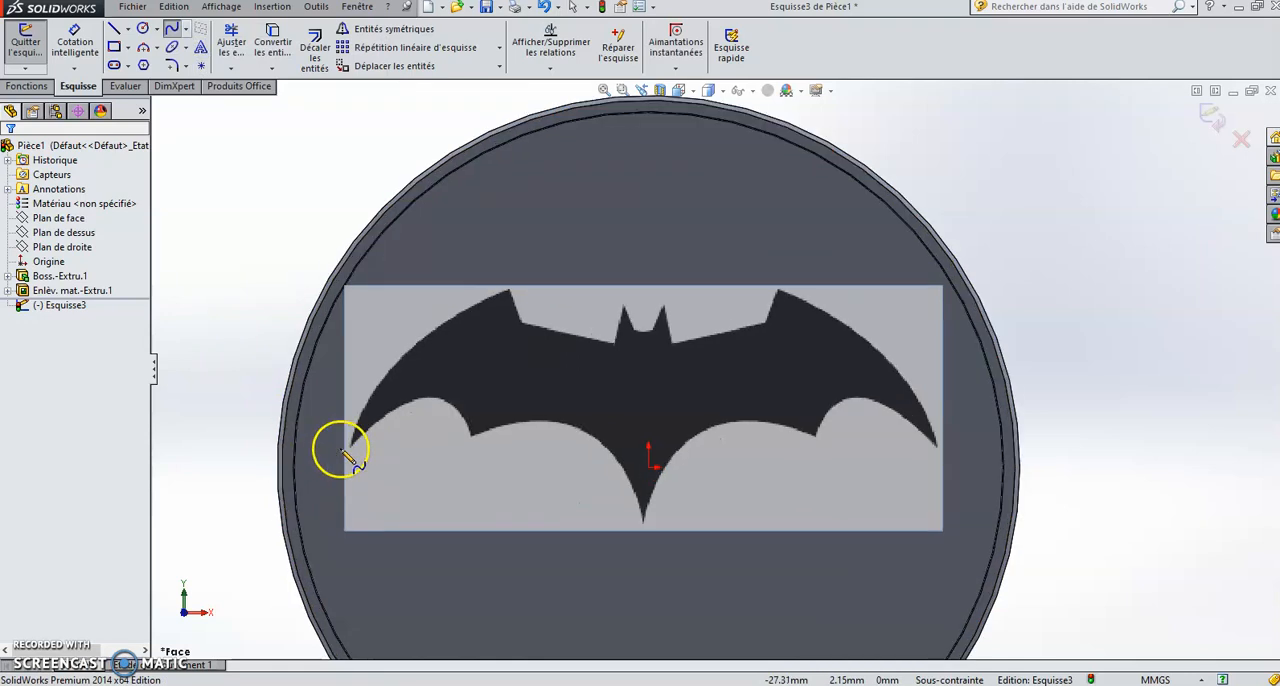
scroll(551, 451, "down", 2)
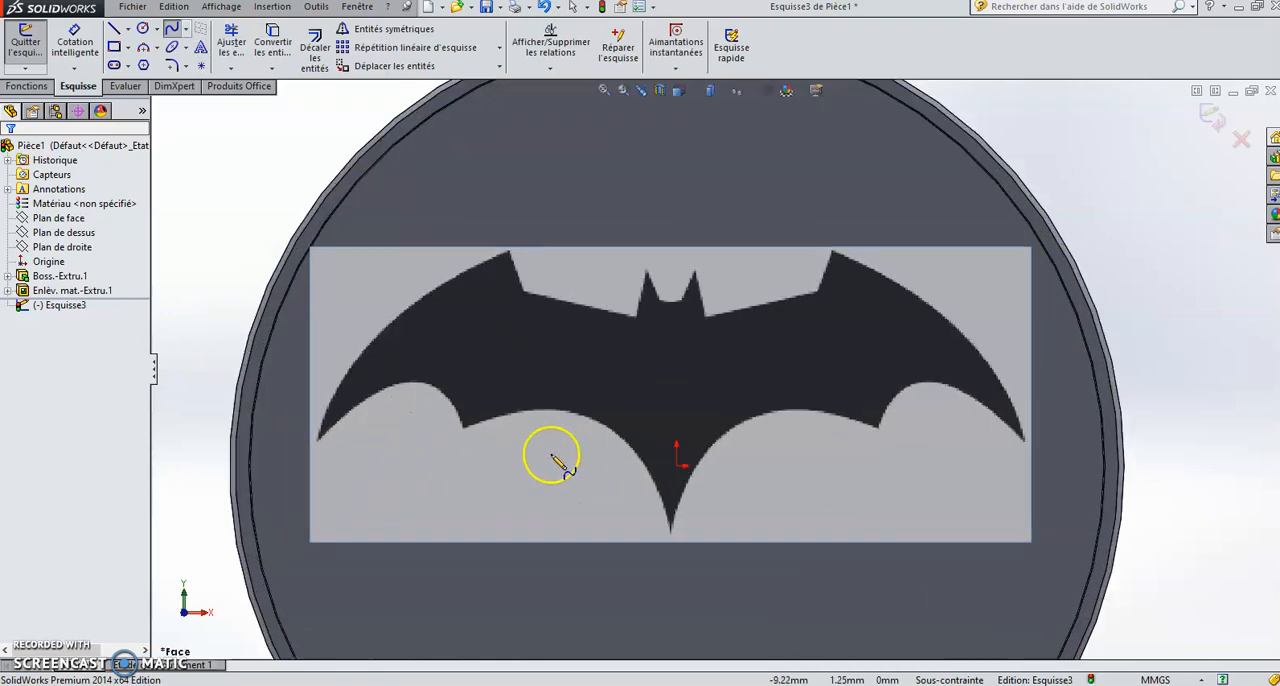
left_click(318, 440)
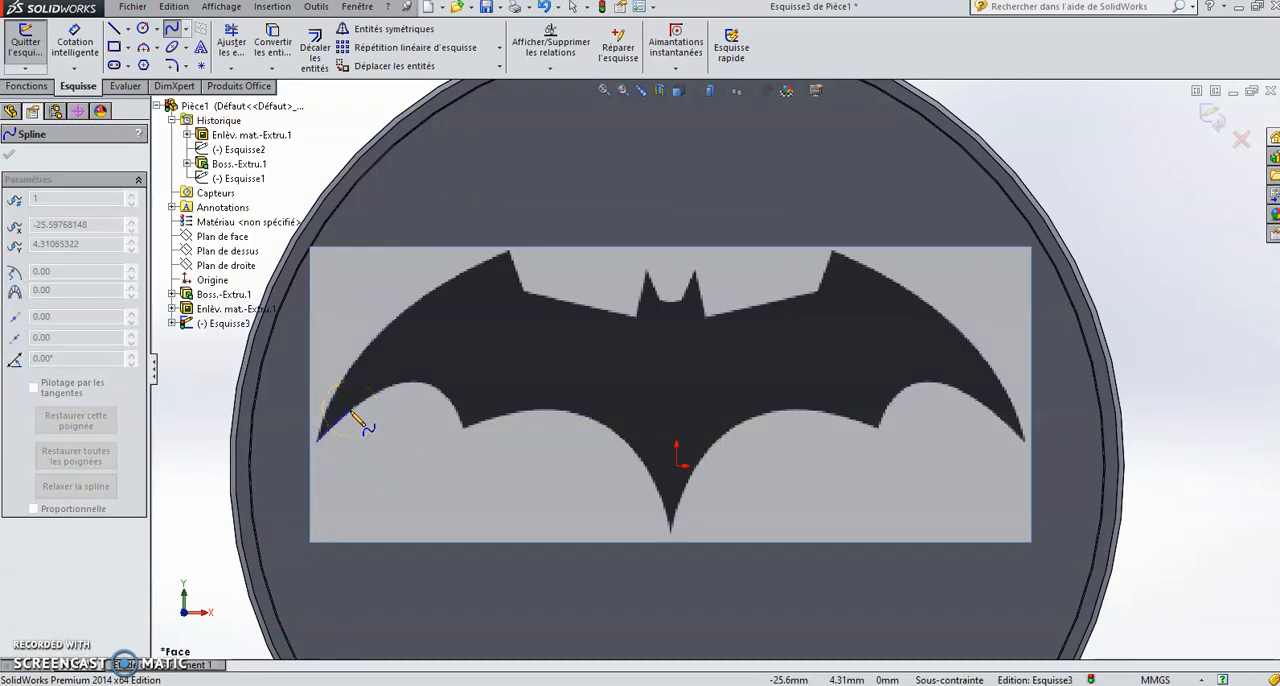
left_click(350, 410)
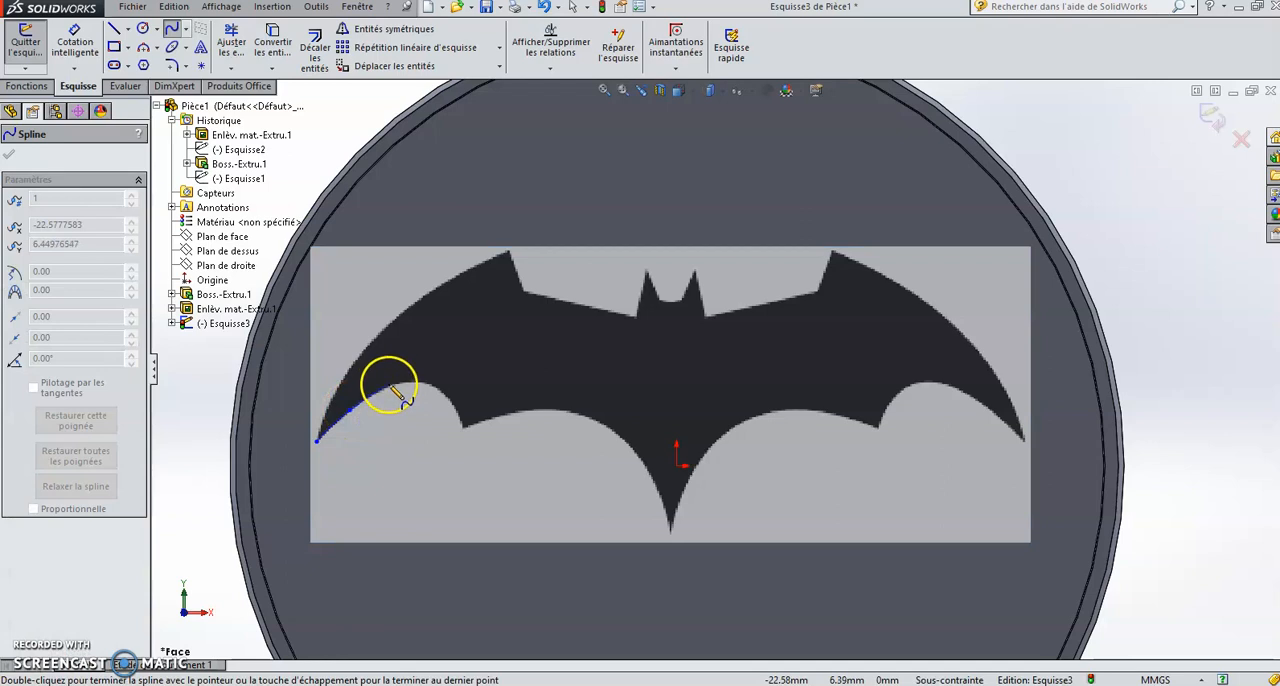
left_click(449, 404)
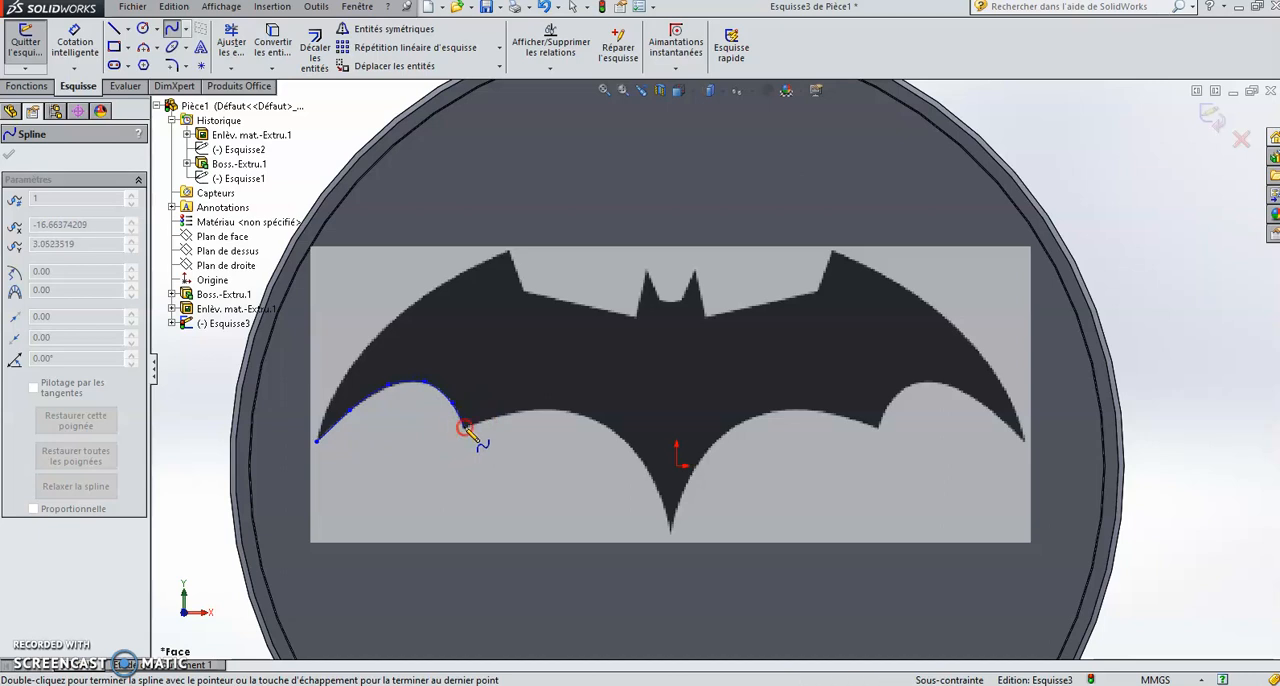
right_click(465, 428)
left_click(540, 293)
left_click(468, 431)
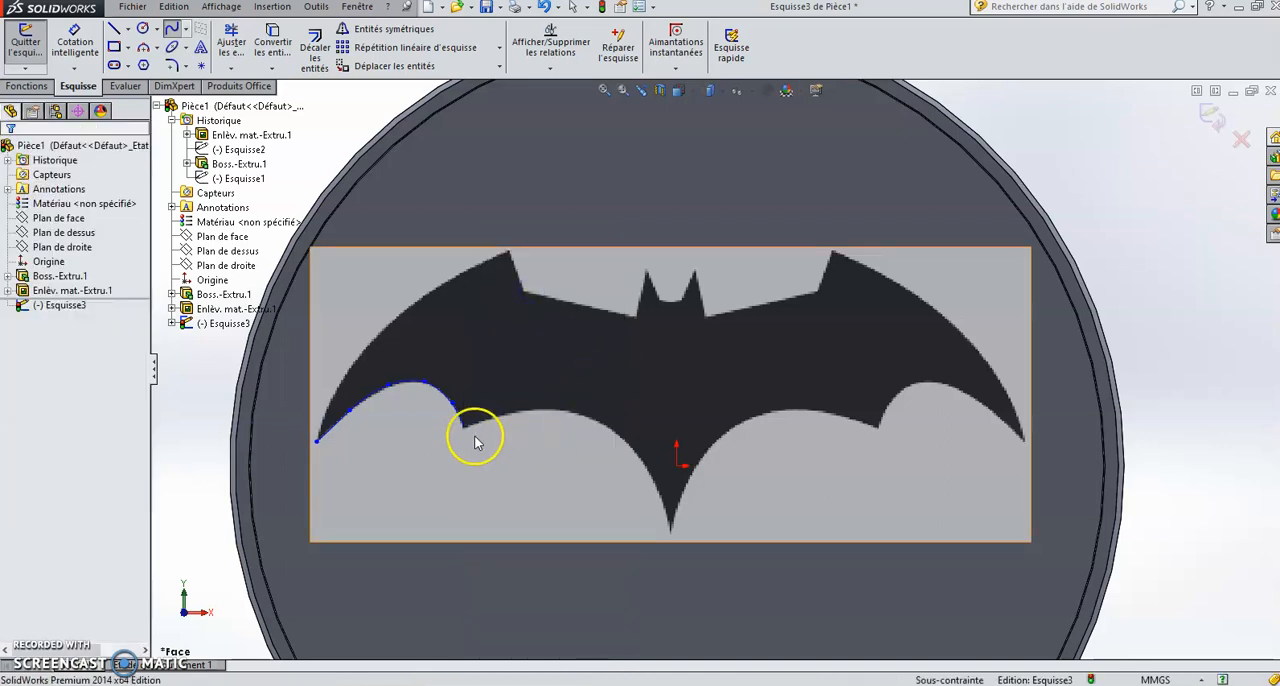
Step: Trace the left inner scallop with a spline from the left wing's lower point to the bat's tail tip
left_click(172, 29)
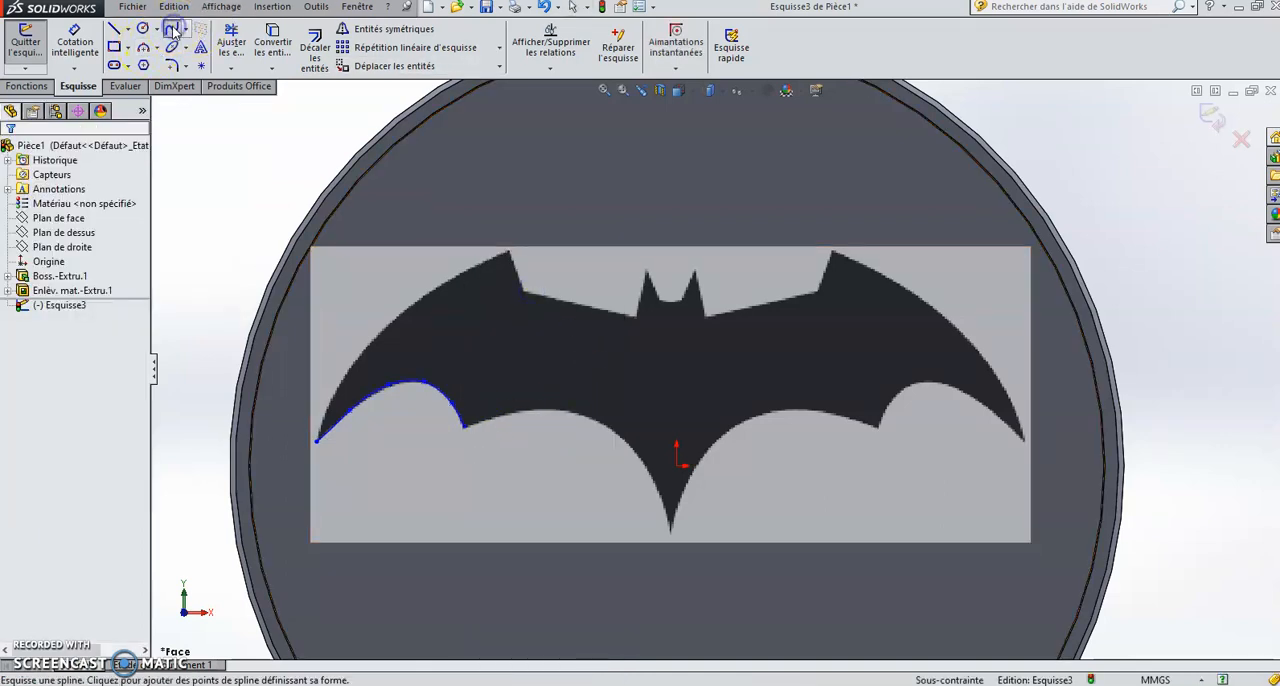
left_click(462, 428)
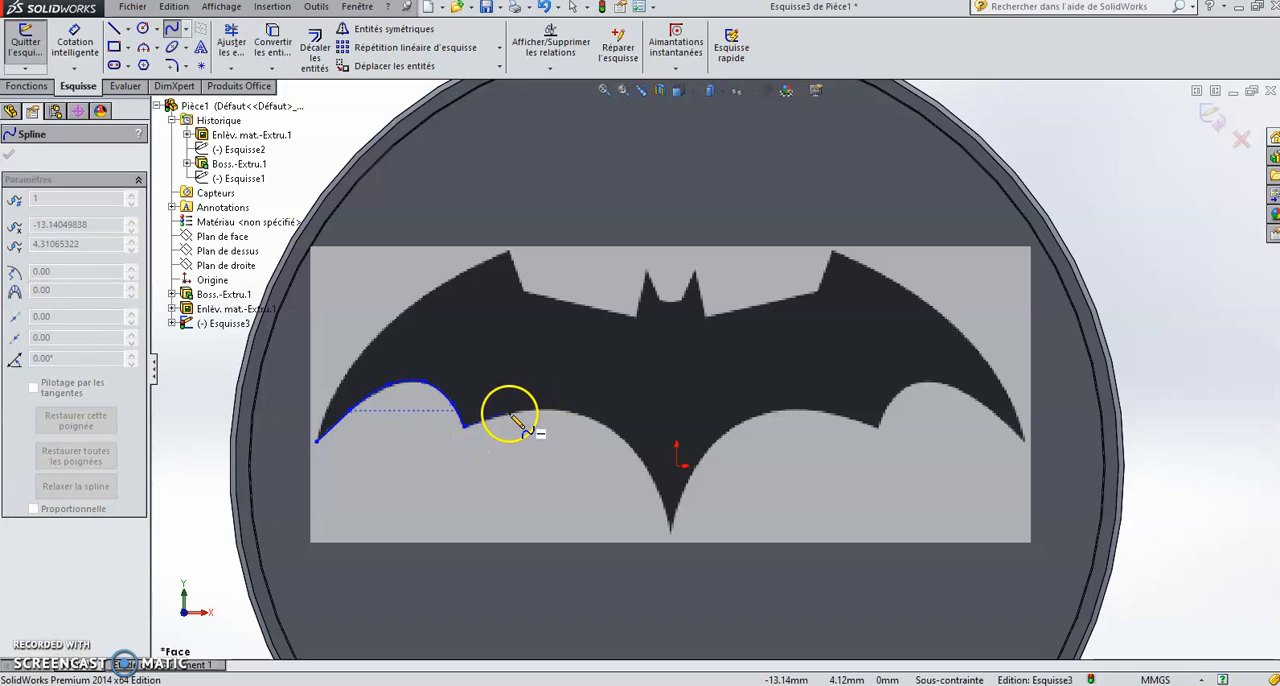
left_click(515, 415)
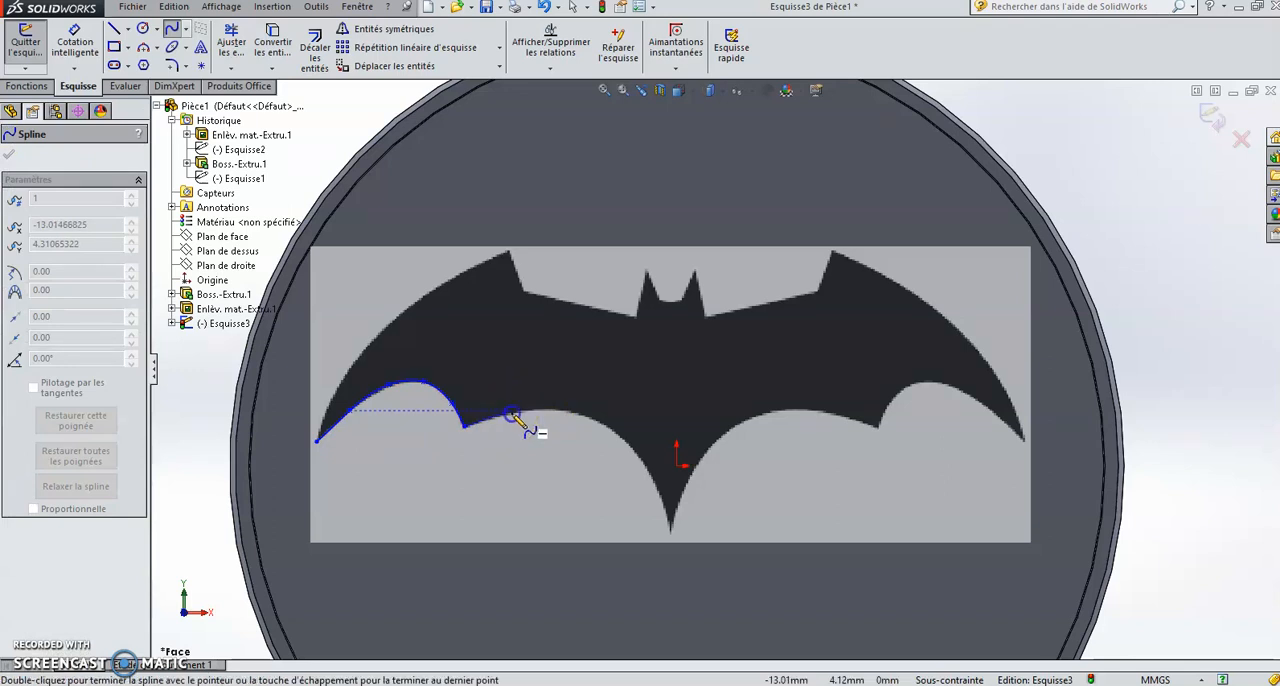
left_click(636, 449)
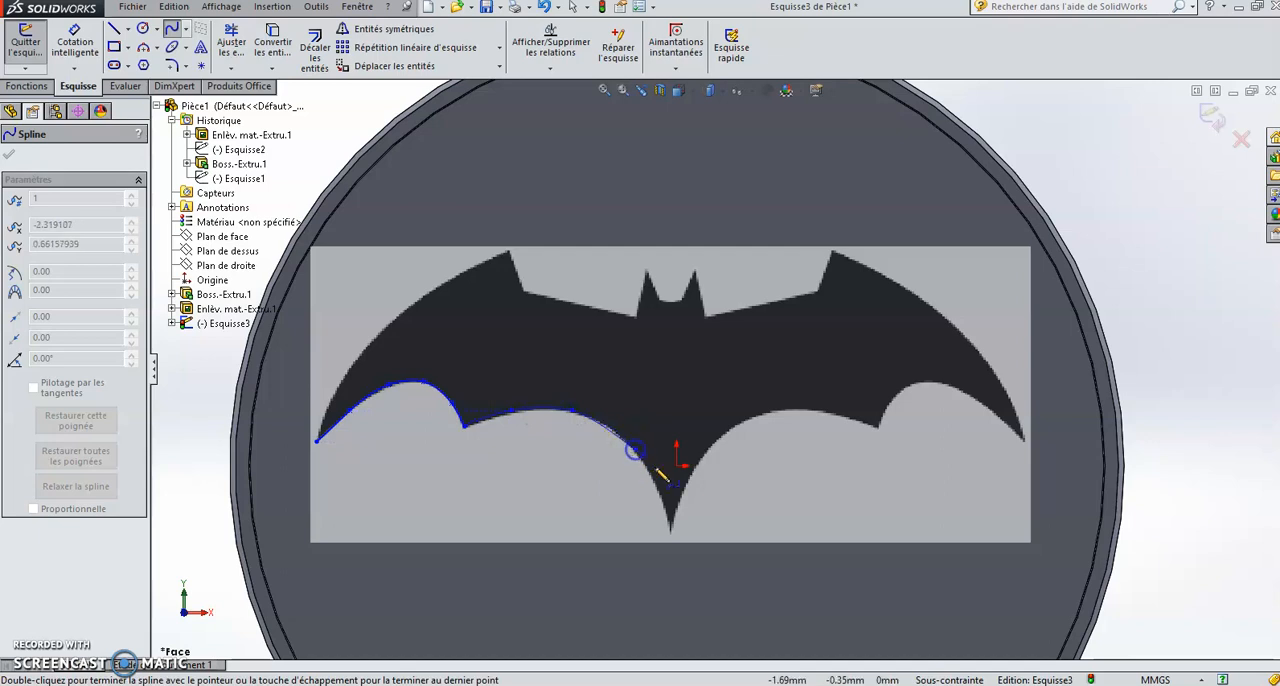
right_click(672, 531)
left_click(728, 292)
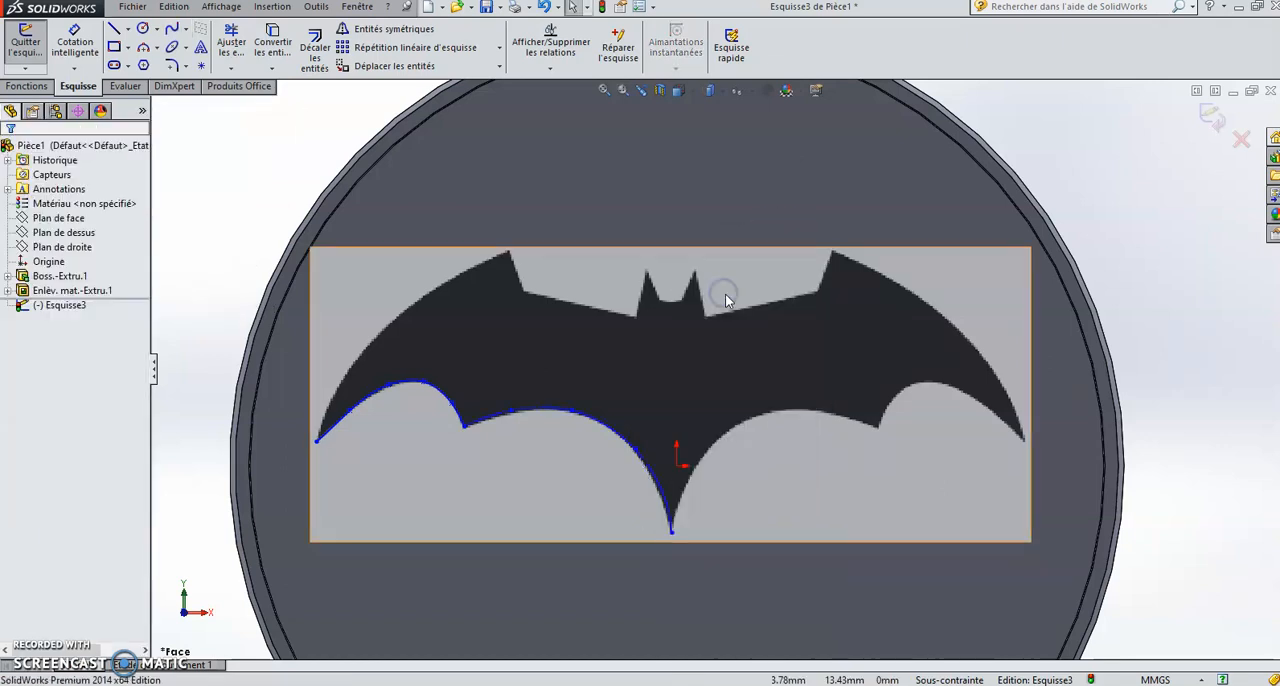
Step: Trace the upper edge of the left wing with a spline from the left wing tip to the wing's upper corner
left_click(172, 30)
left_click(316, 441)
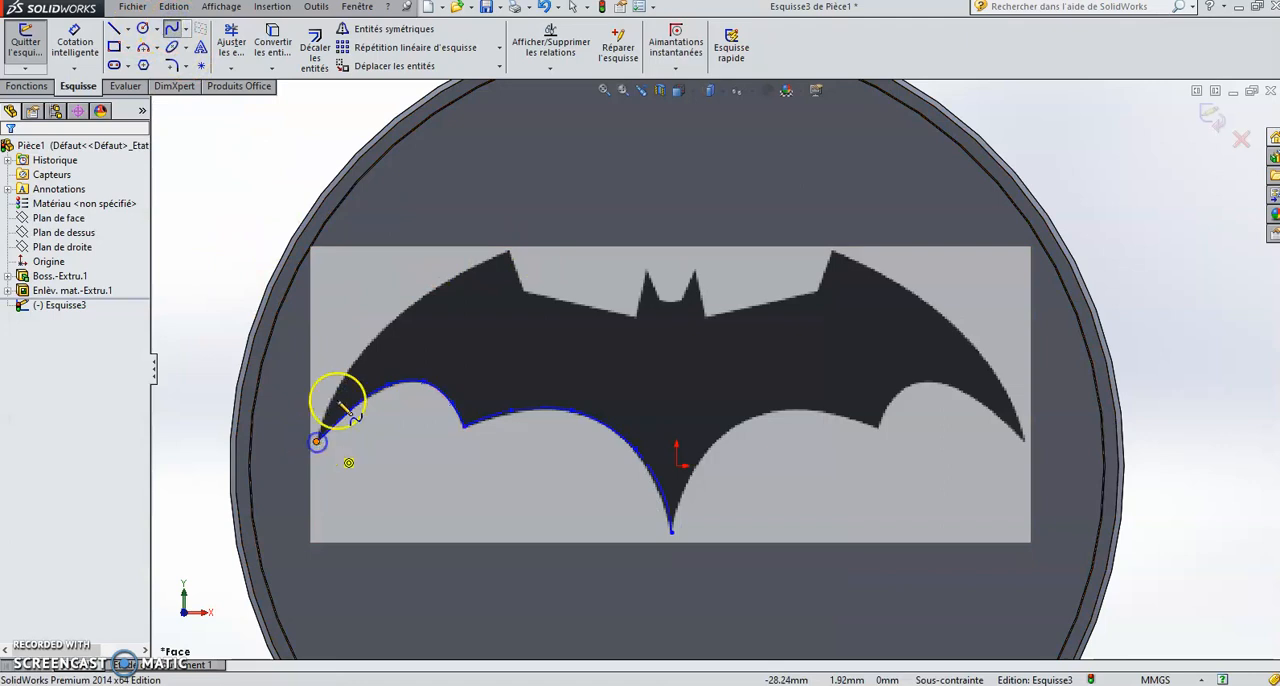
left_click(333, 389)
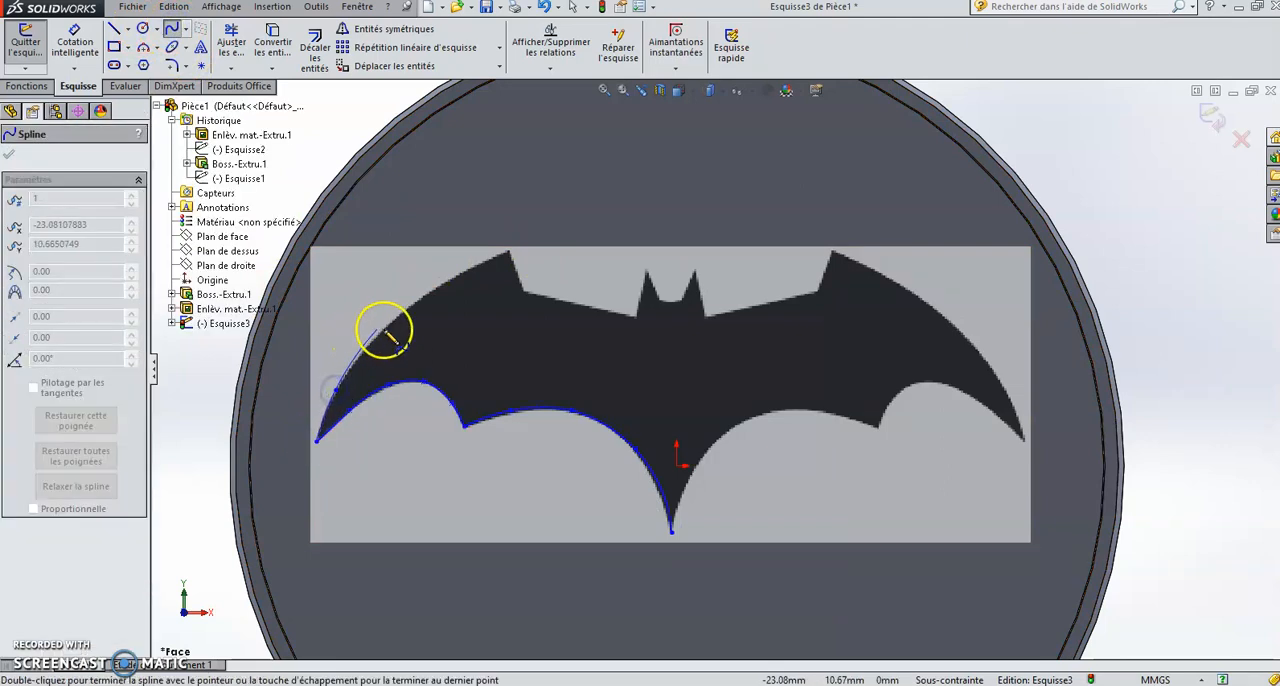
left_click(386, 325)
left_click(450, 284)
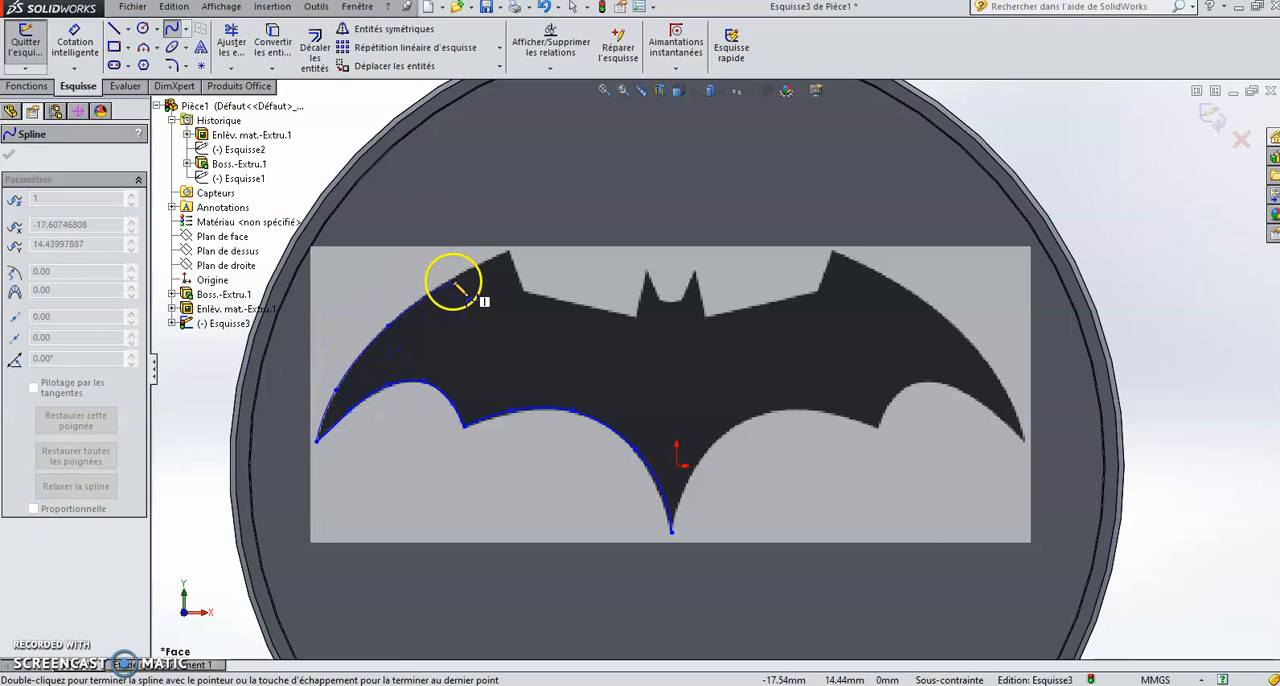
right_click(510, 258)
left_click(558, 260)
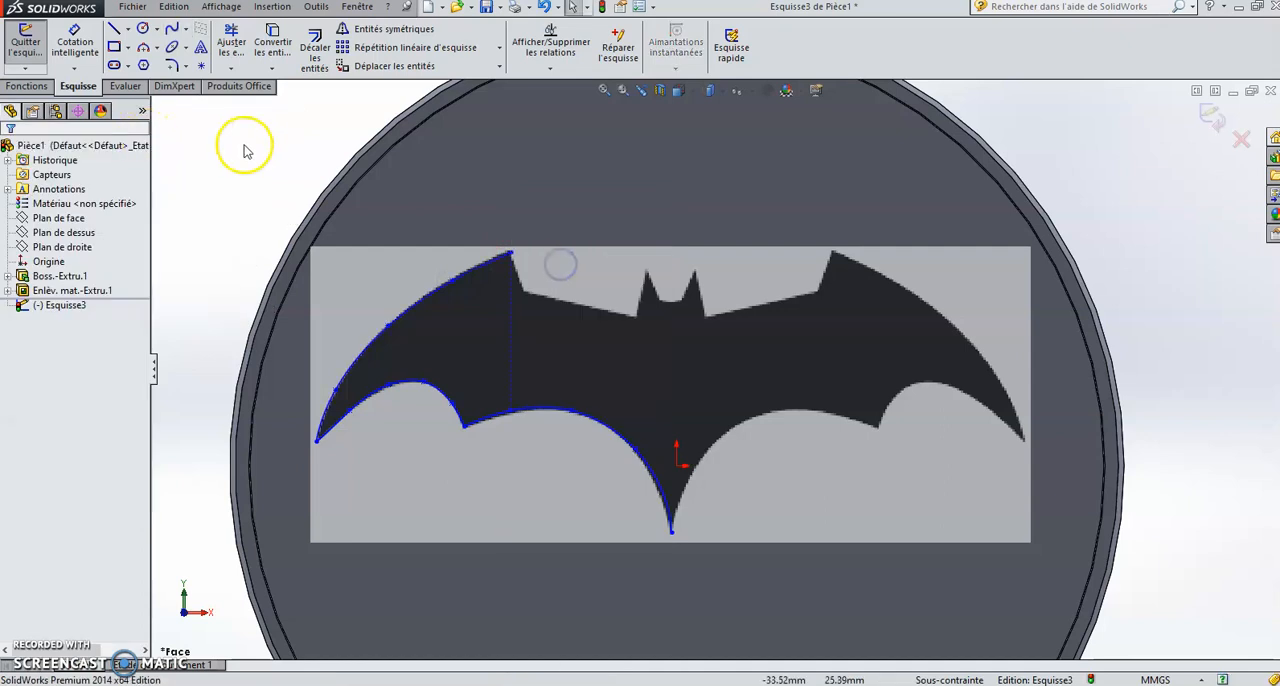
Step: Trace the bat's shoulders, ears and head with a chain of straight lines from the left wing's upper corner to the right one
left_click(115, 30)
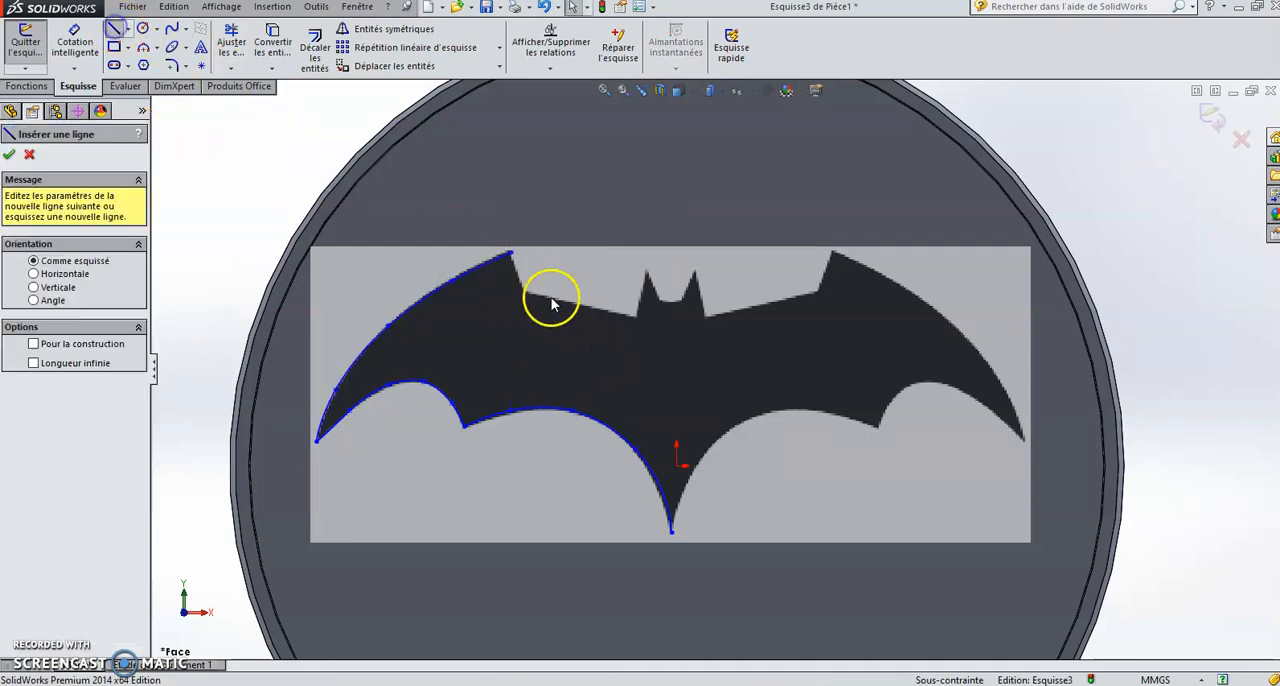
left_click(511, 253)
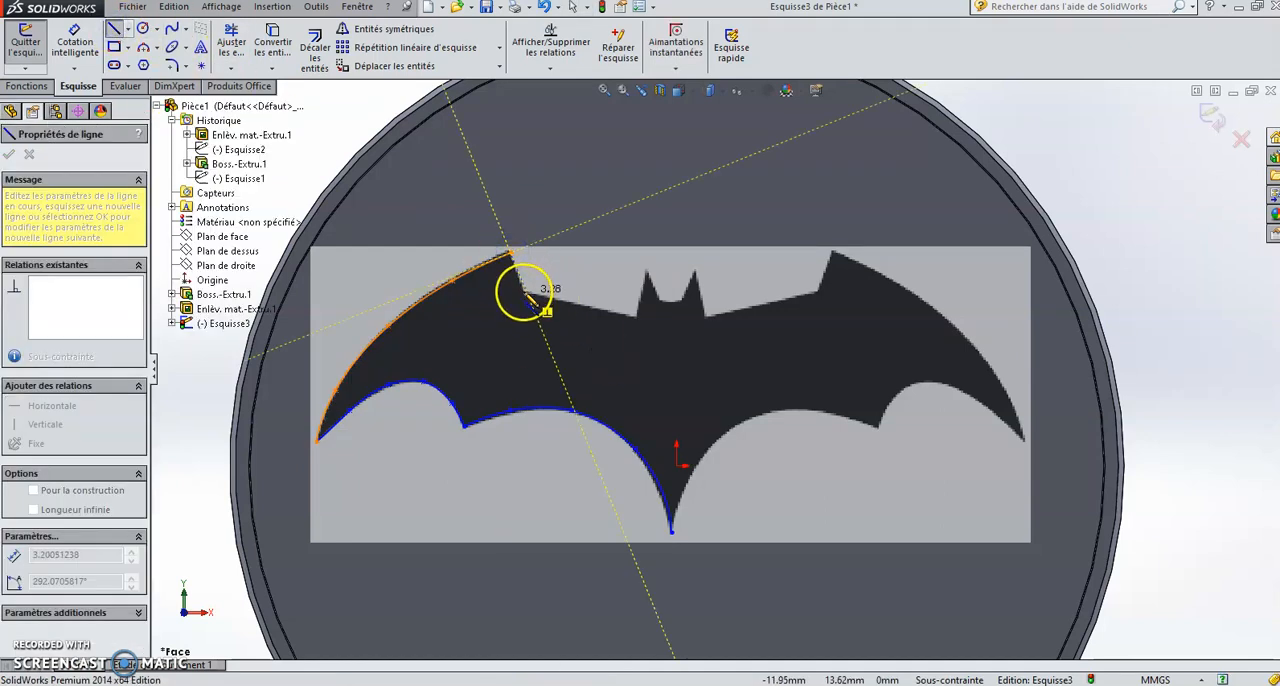
left_click(524, 291)
left_click(632, 318)
left_click(646, 271)
left_click(658, 295)
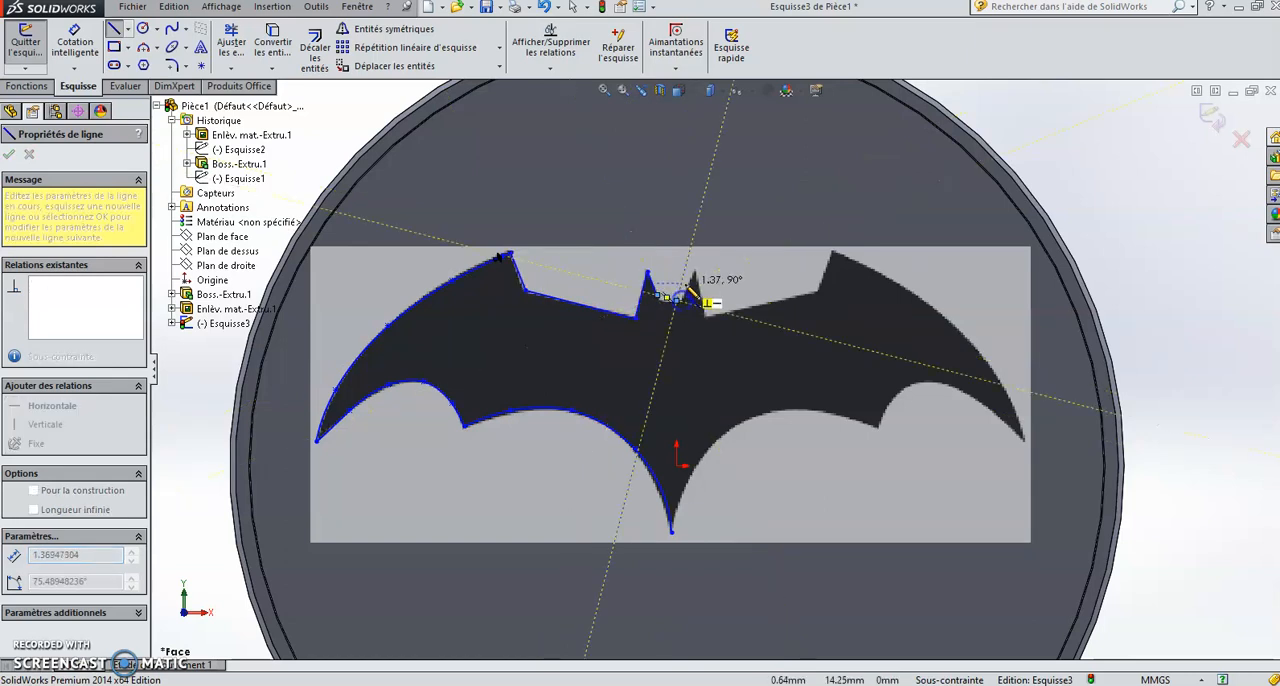
left_click(693, 271)
left_click(706, 318)
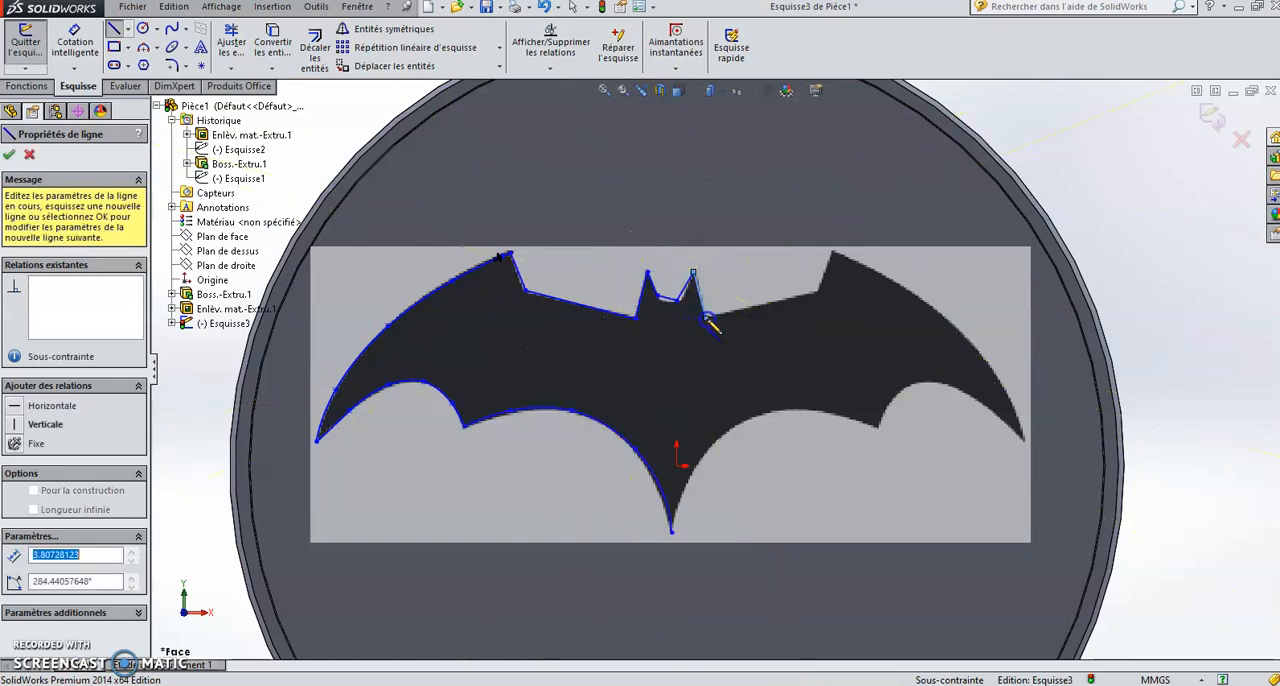
left_click(820, 294)
left_click(833, 253)
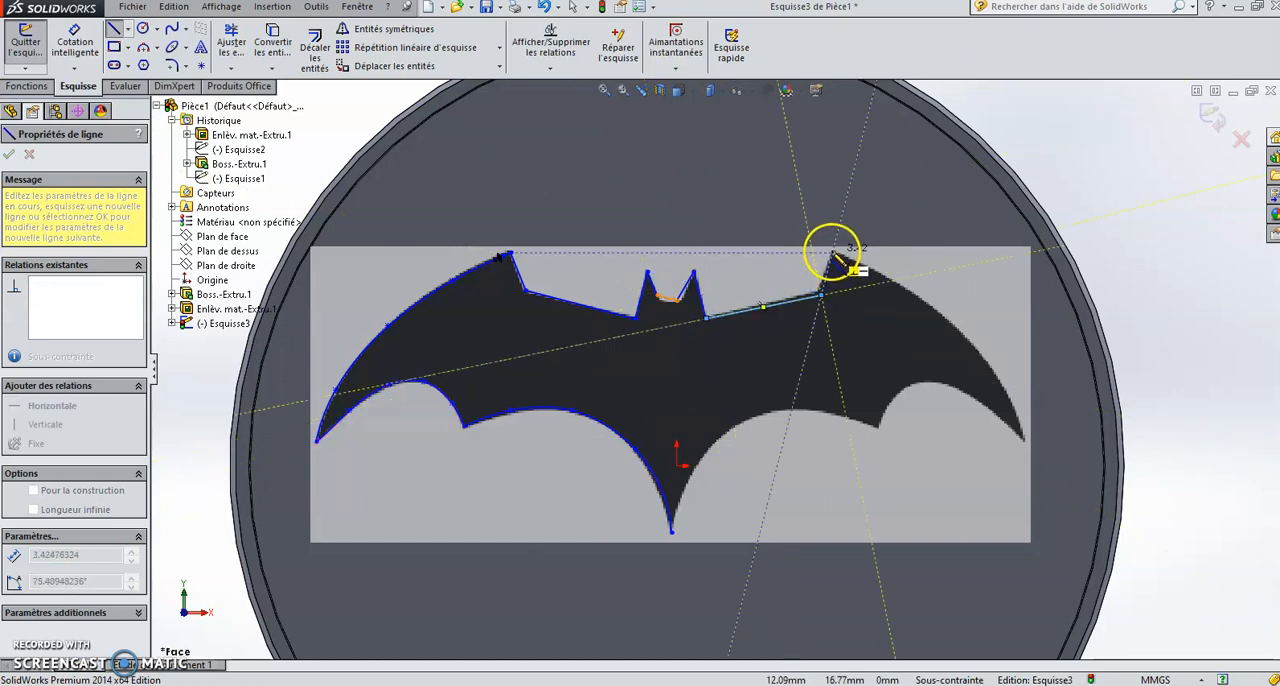
right_click(836, 258)
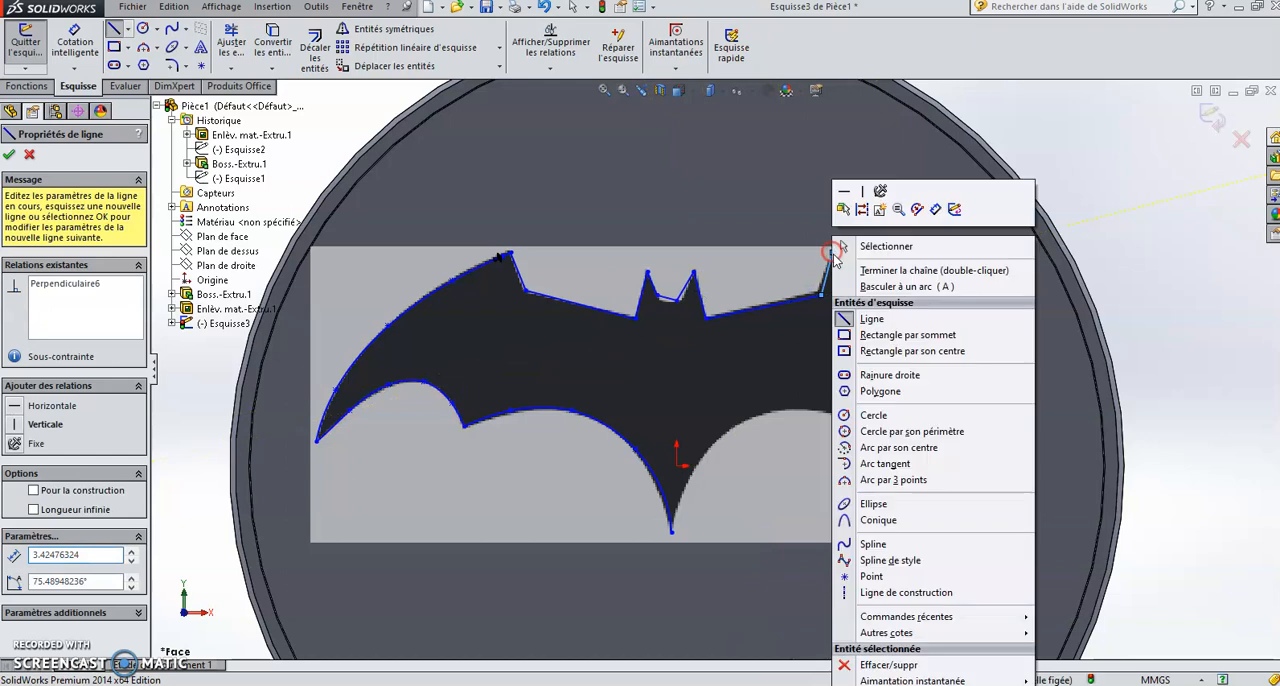
left_click(862, 243)
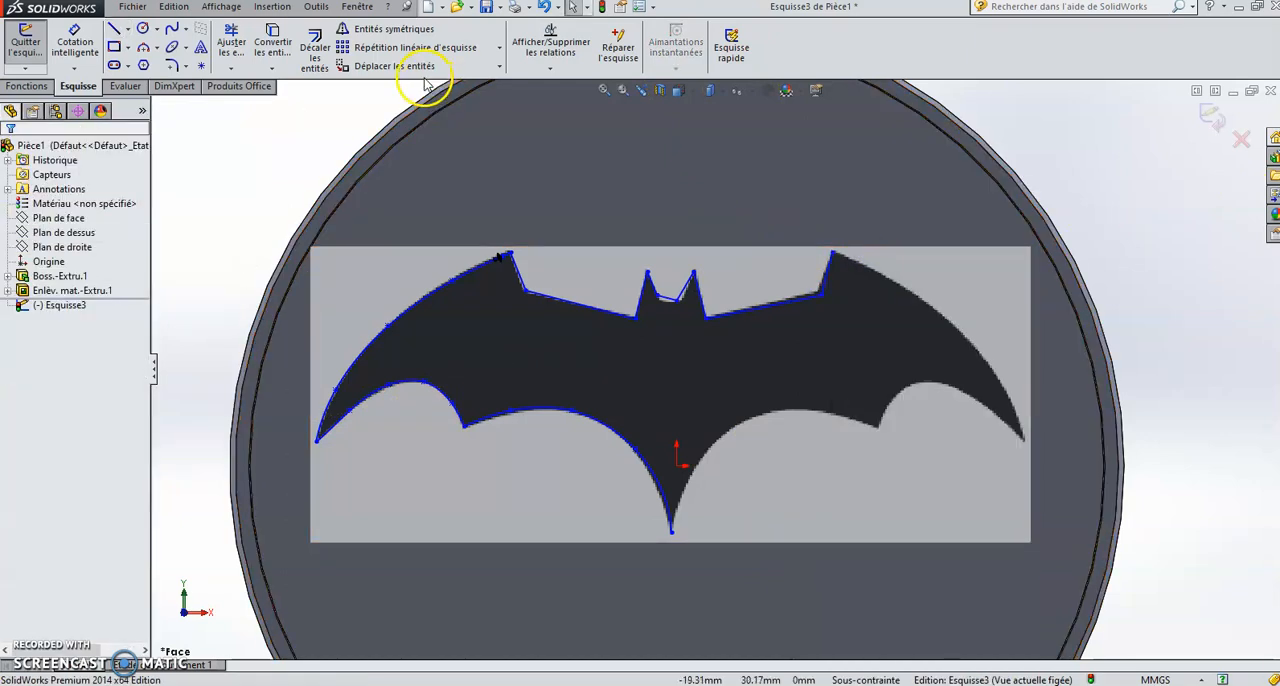
Step: Trace the upper edge of the right wing with a spline from its upper corner to the right wing tip
left_click(177, 30)
left_click(833, 253)
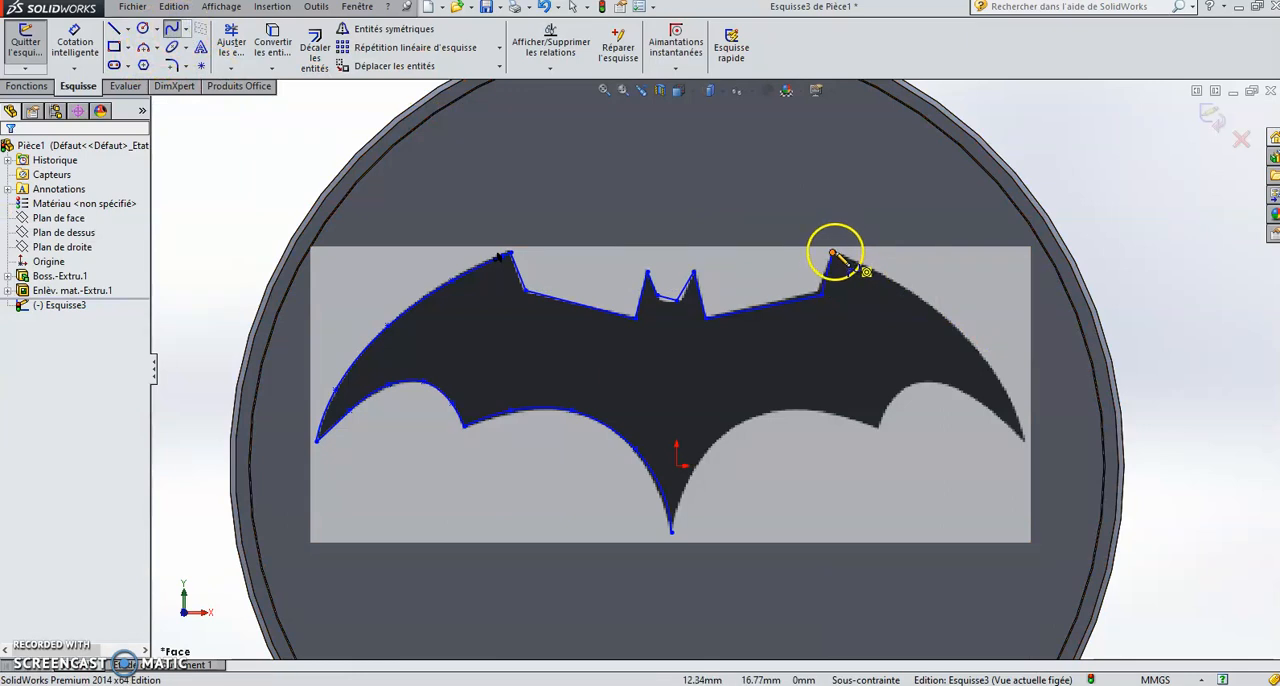
left_click(910, 289)
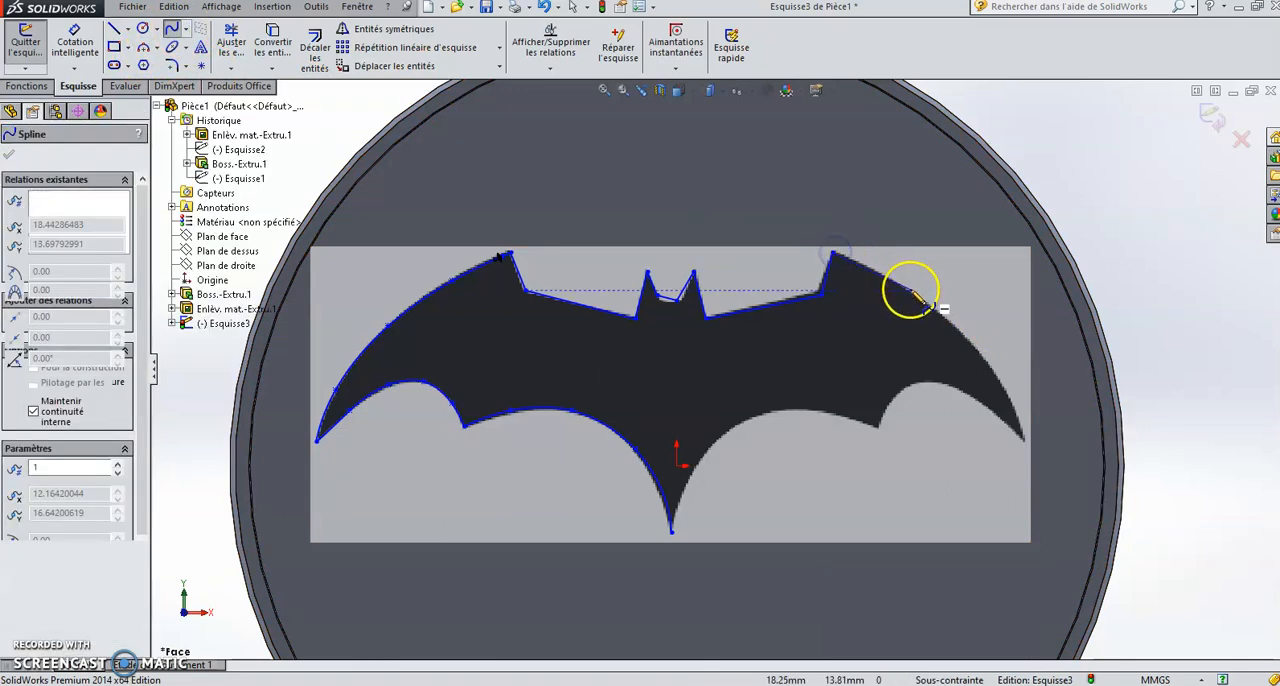
left_click(981, 352)
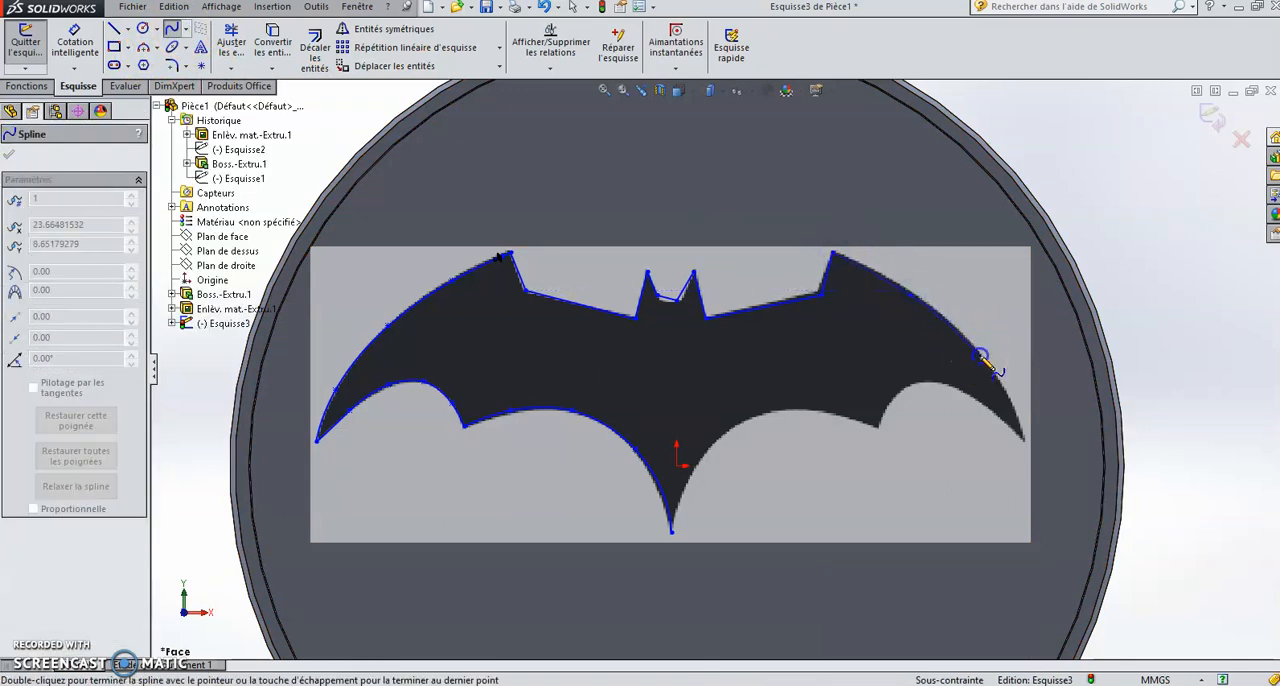
right_click(1023, 441)
left_click(1070, 295)
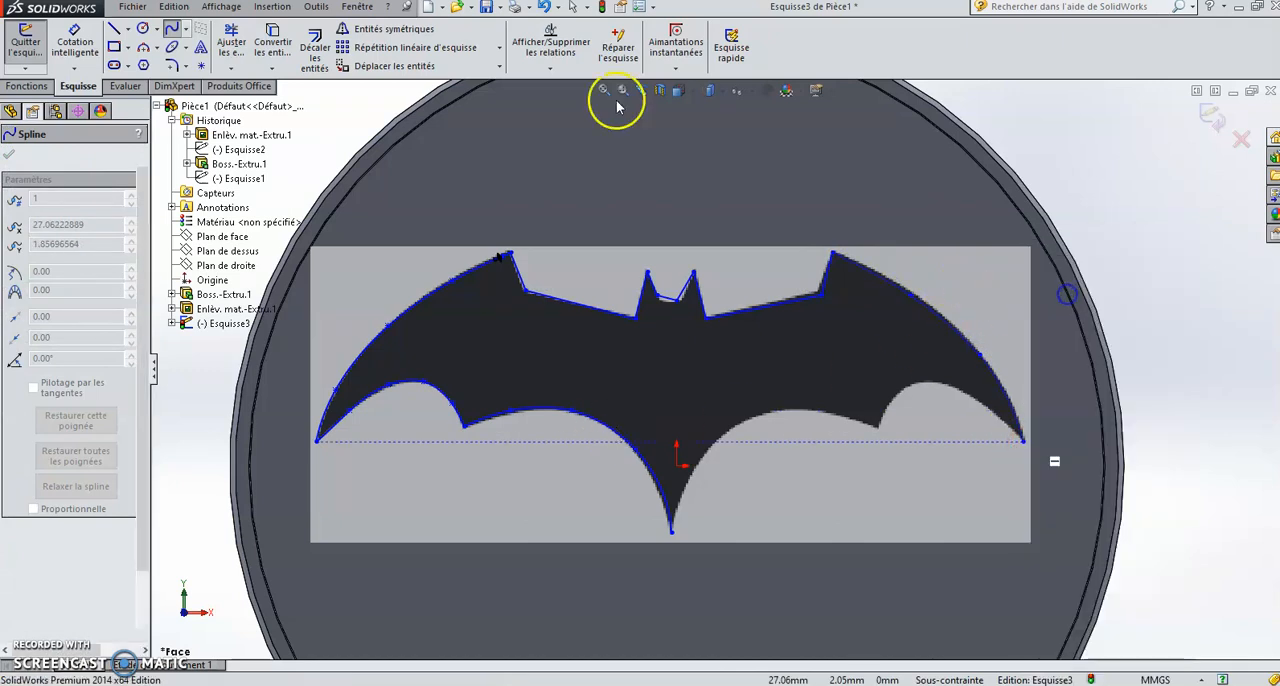
Step: Trace the right inner scallop with a spline from the tail tip to the right wing's lower point
left_click(178, 30)
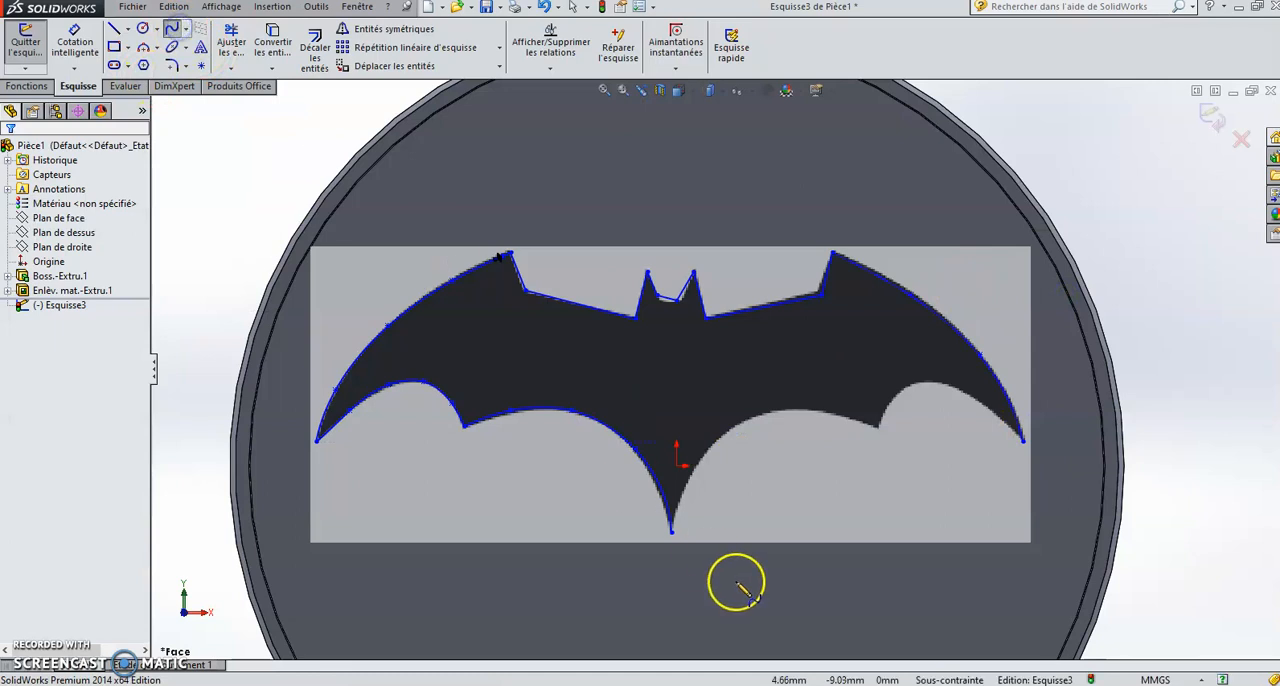
left_click(673, 533)
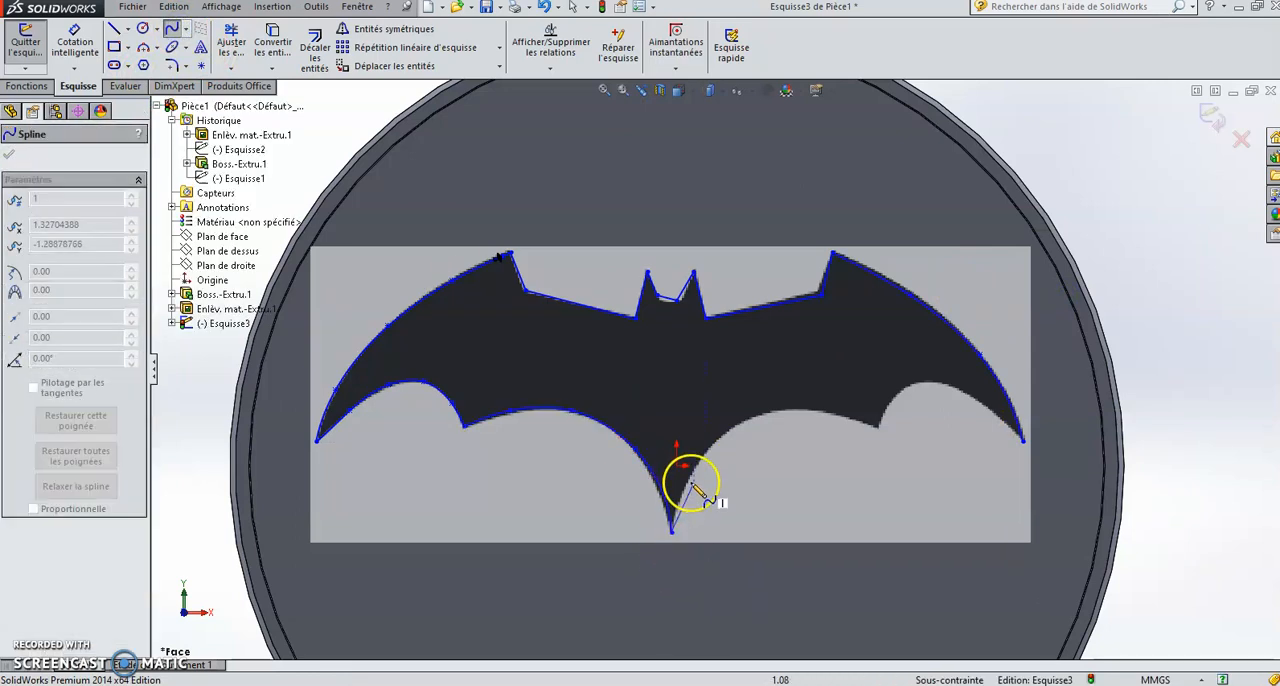
left_click(750, 422)
left_click(810, 411)
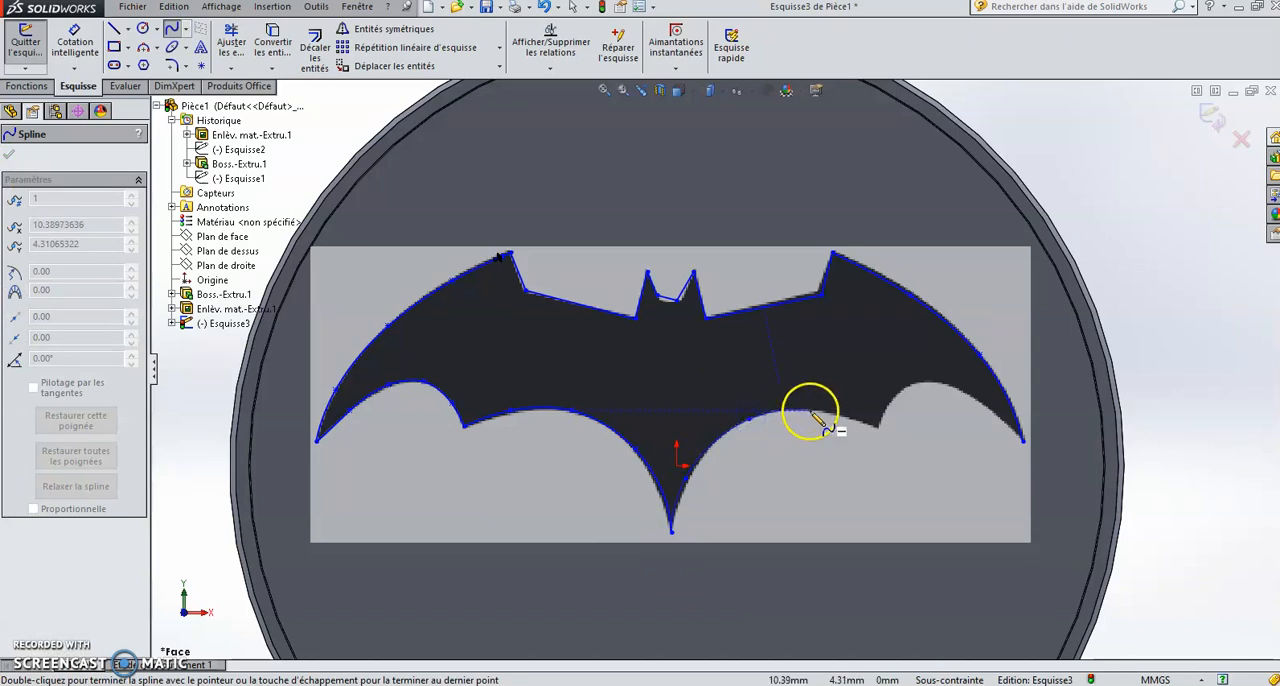
right_click(876, 425)
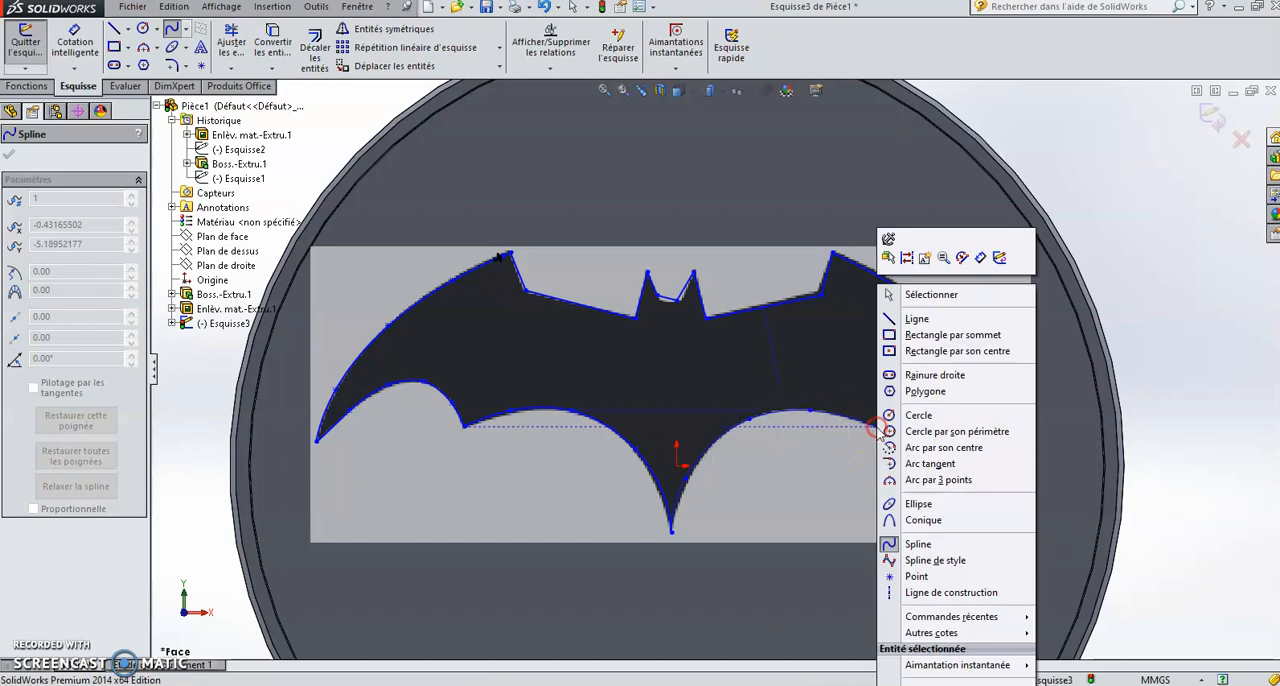
left_click(920, 295)
Step: Trace the right outer scallop with a spline from the right wing's lower point to the right wing tip
left_click(172, 29)
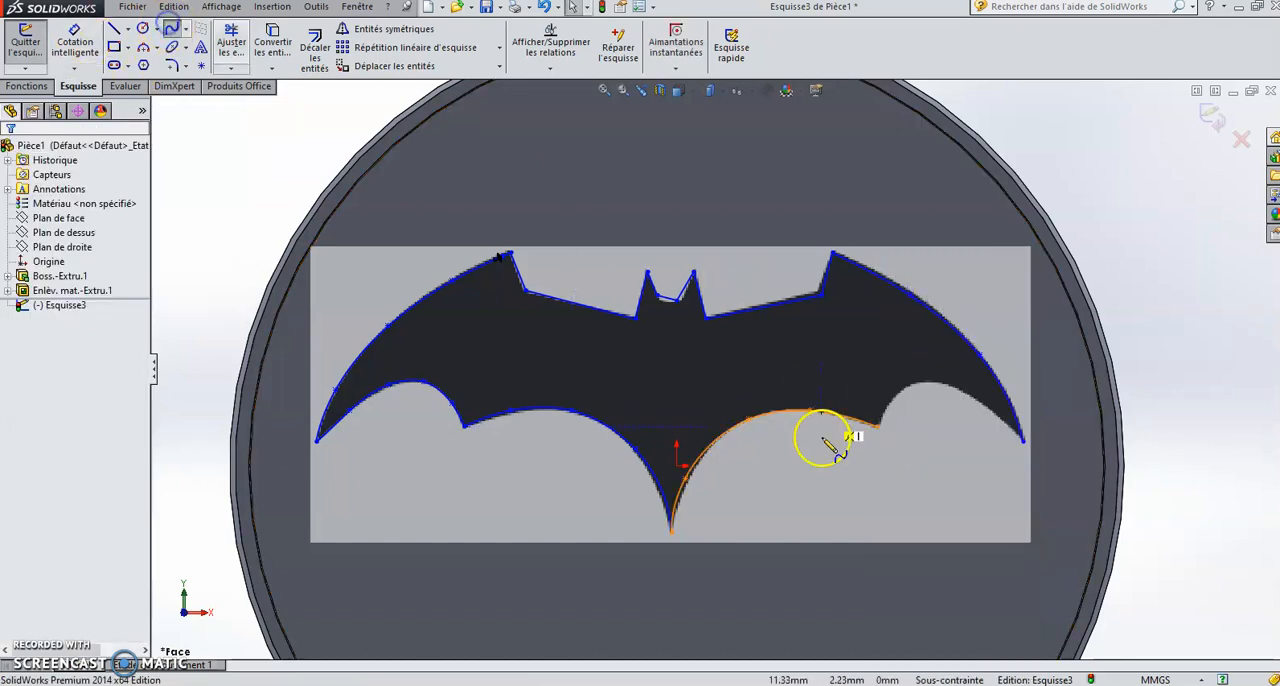
left_click(876, 426)
left_click(934, 380)
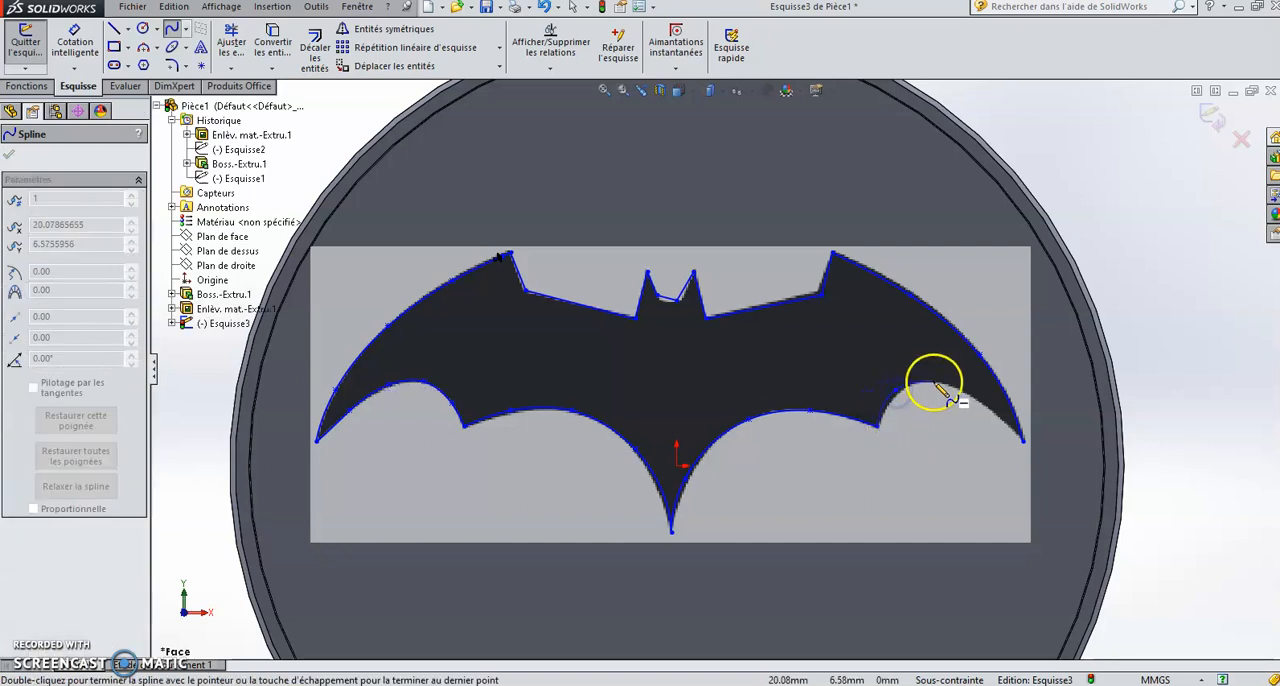
left_click(991, 417)
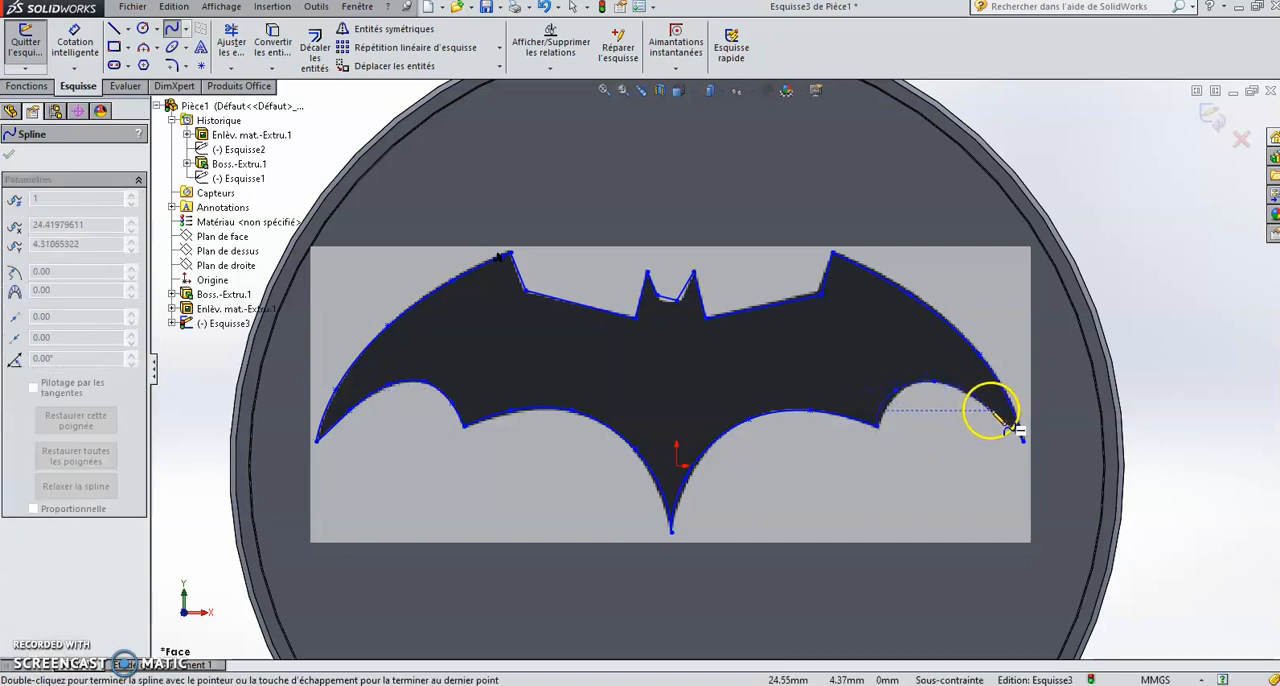
double_click(1022, 440)
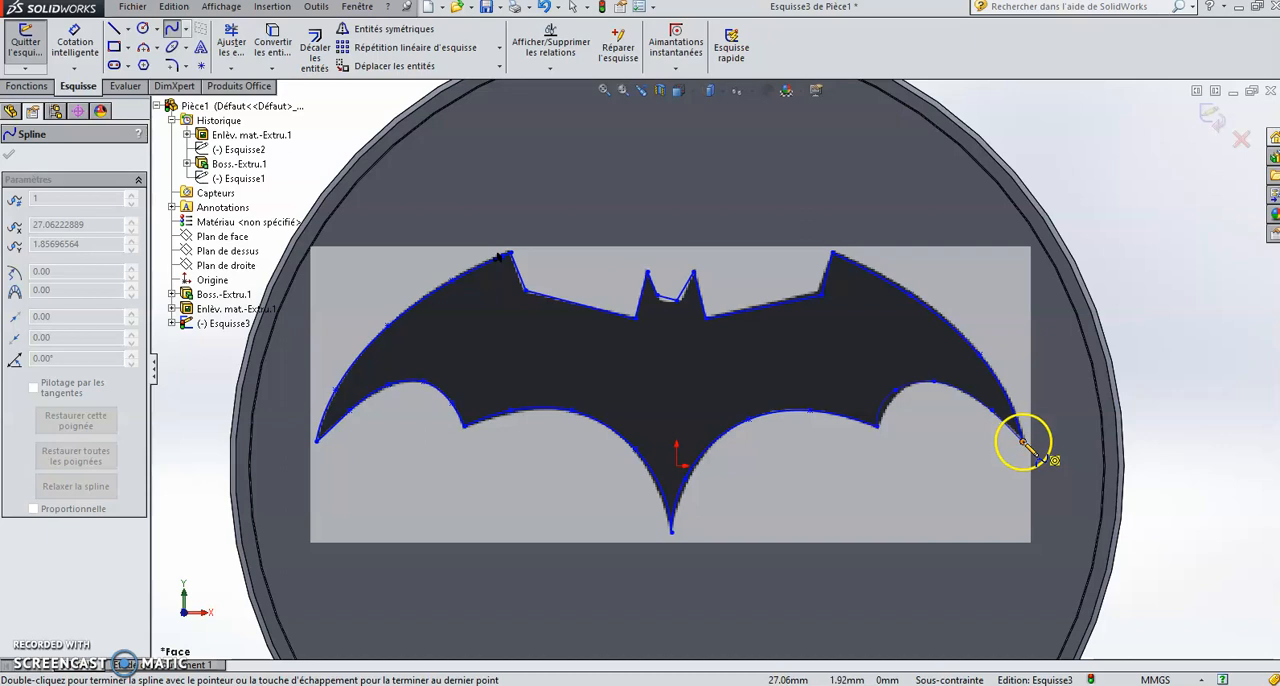
right_click(1022, 440)
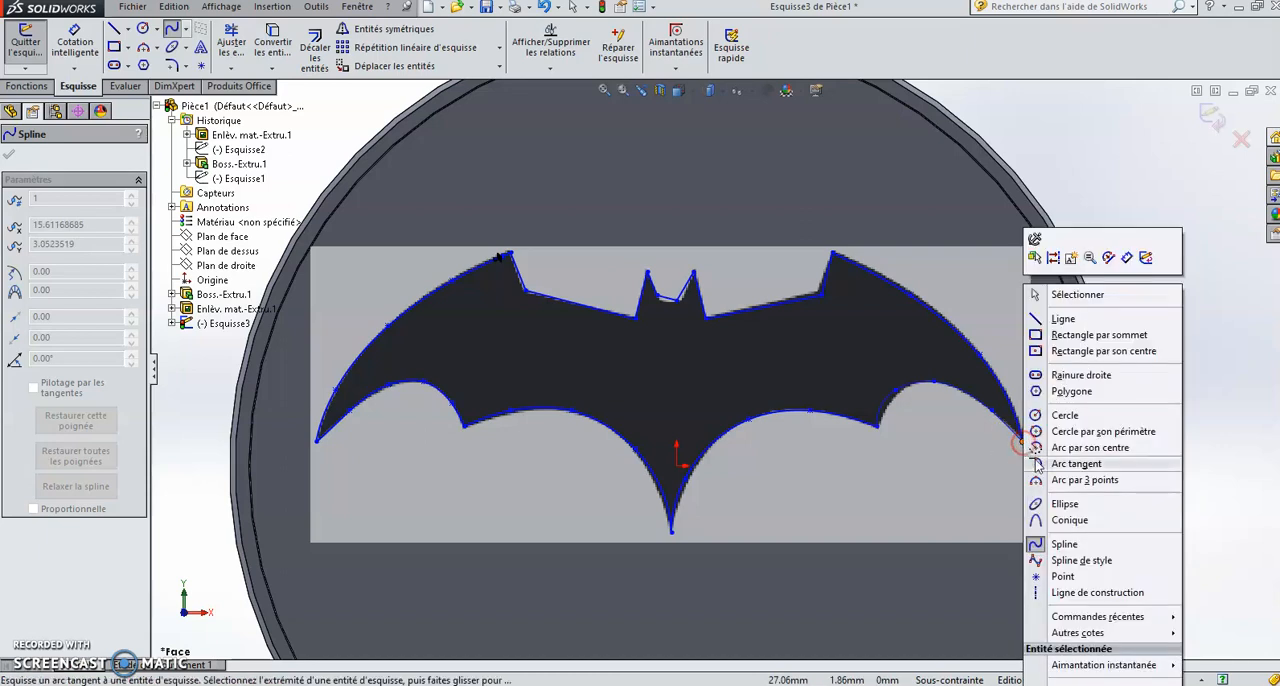
left_click(1086, 291)
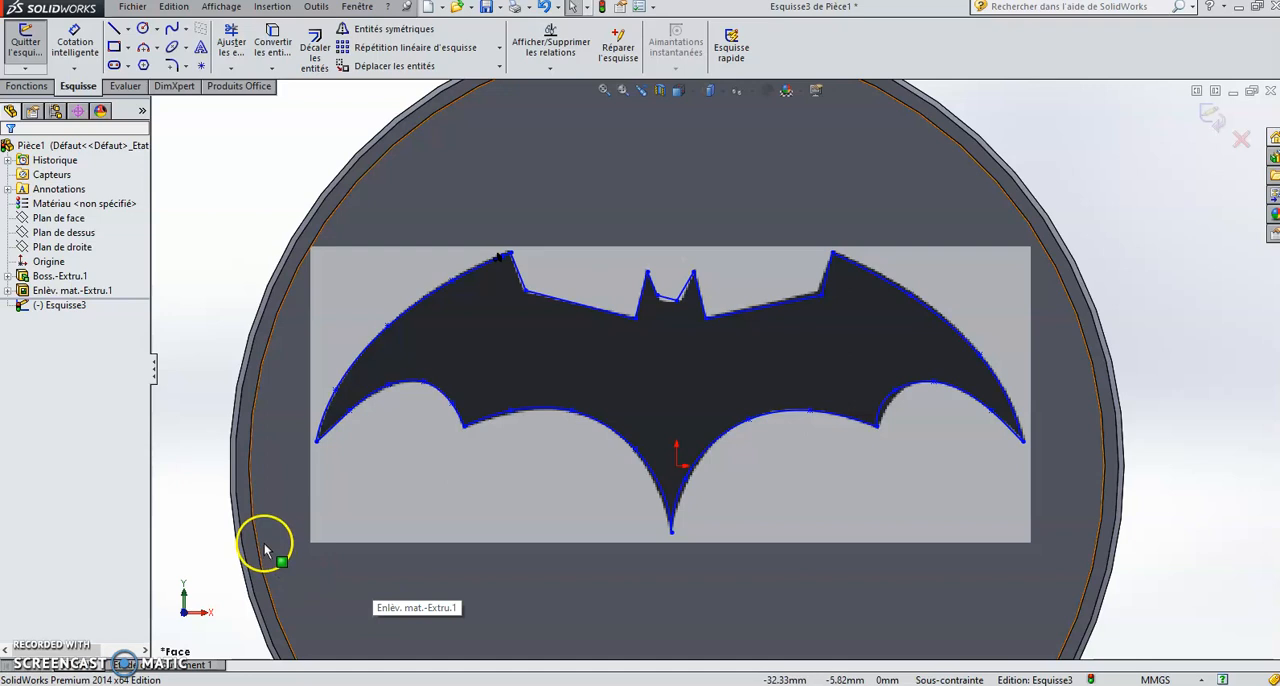
Step: Extrude the closed bat outline as a 0.50 mm boss with a 5° draft, merged with the disc
left_click(27, 86)
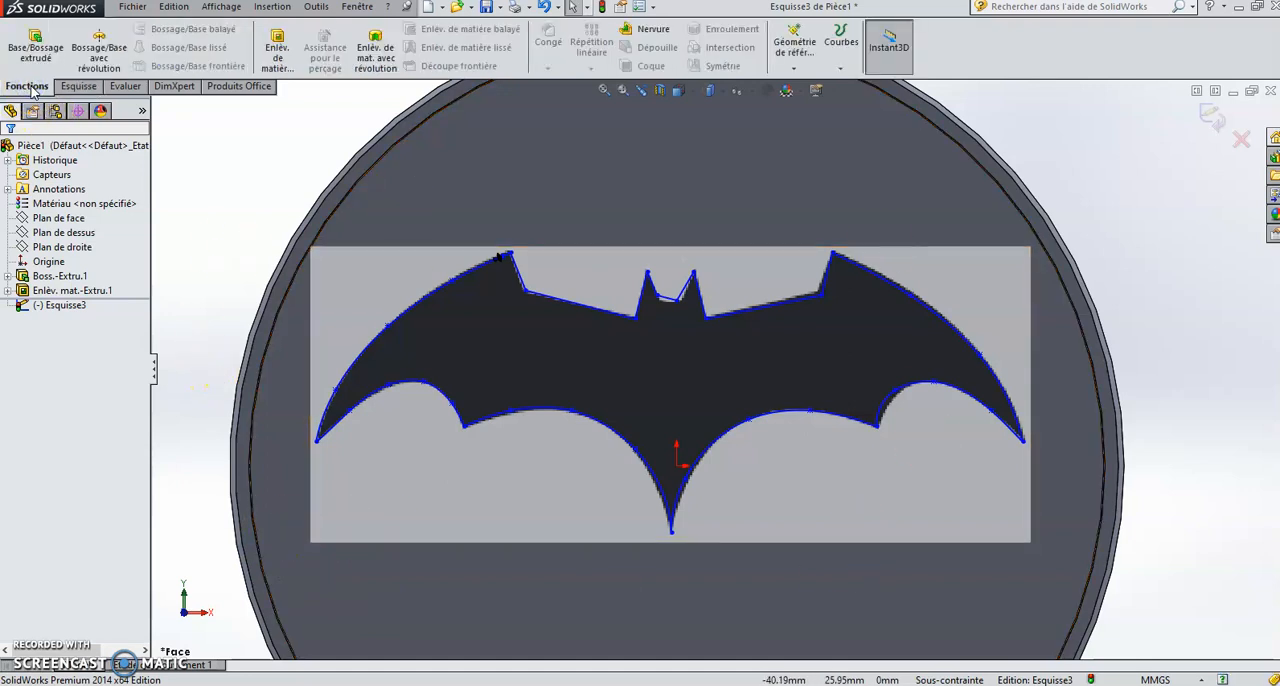
left_click(30, 52)
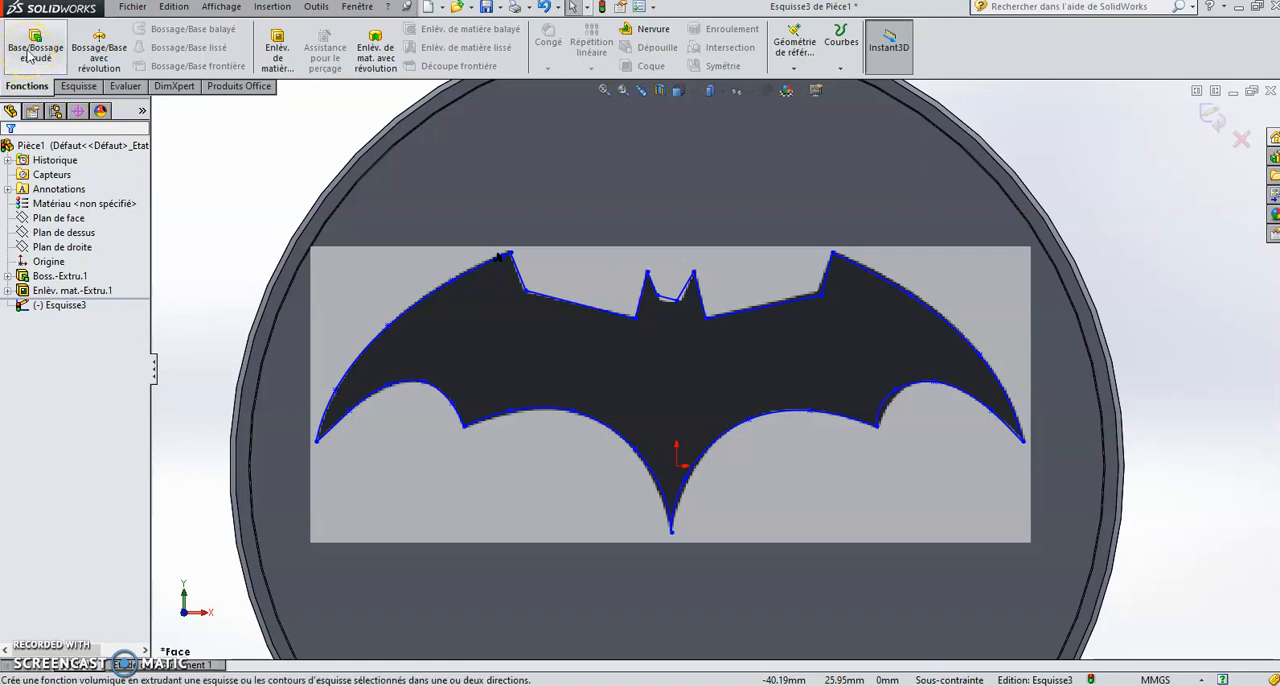
left_click(30, 52)
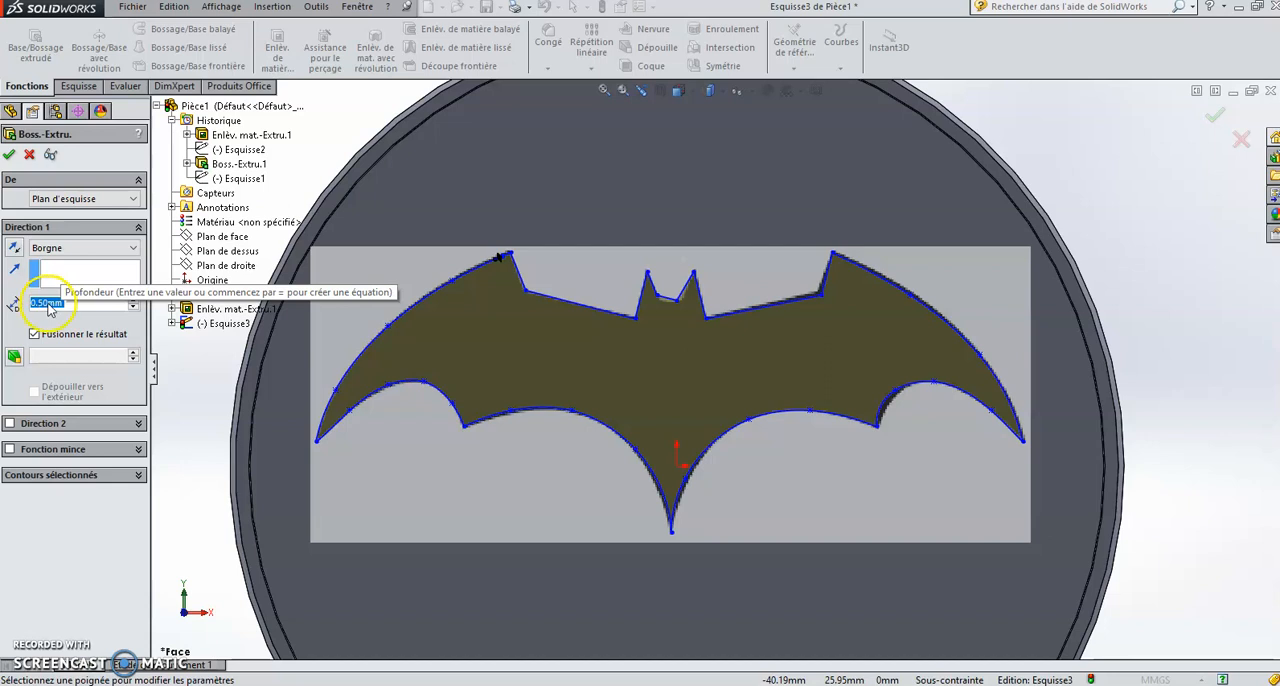
left_click(15, 357)
left_click(100, 377)
left_click(132, 361)
left_click(132, 361)
left_click(132, 361)
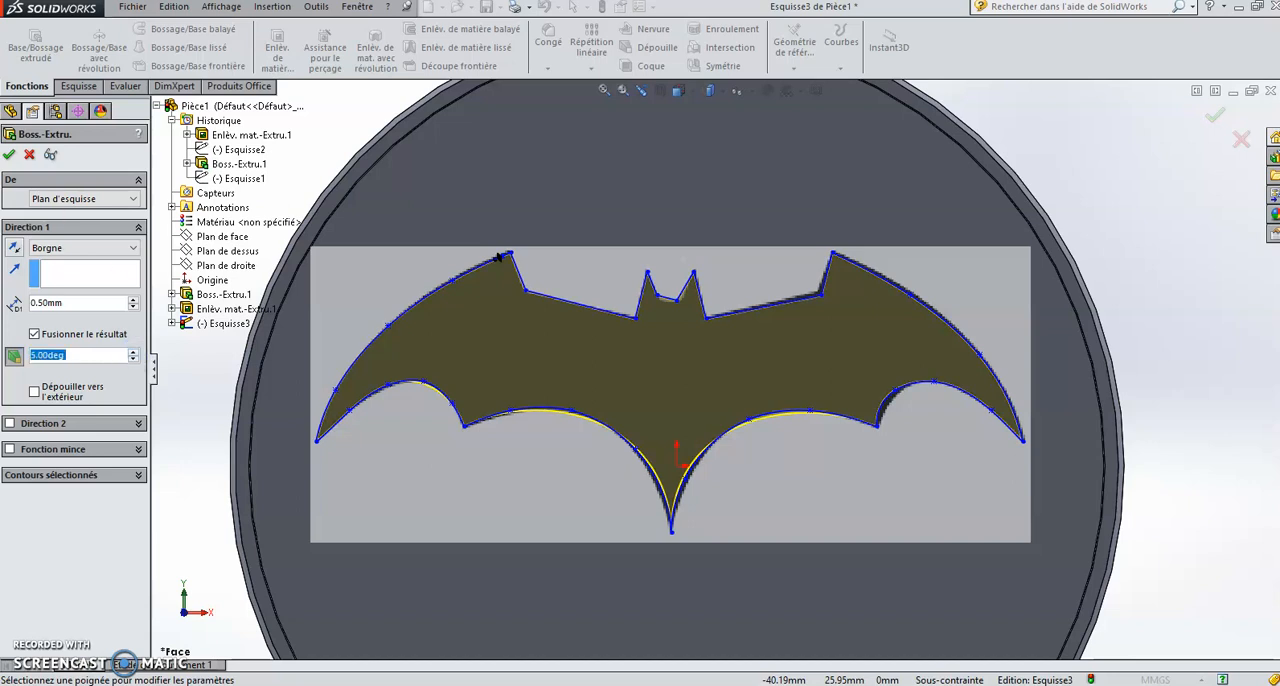
left_click(9, 156)
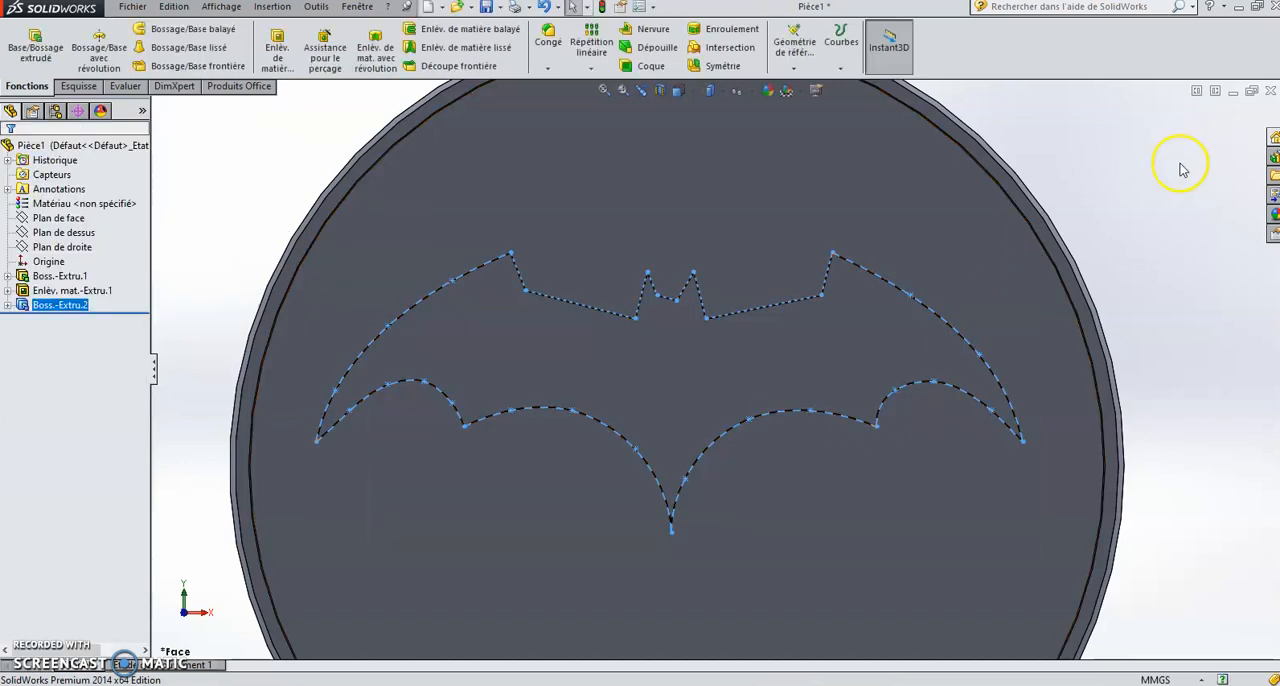
Step: Examine the raised bat relief up close and at an angle, and restore the front view
left_click(1143, 198)
middle_click_drag(1167, 190, 1141, 147)
scroll(726, 385, "down", 2)
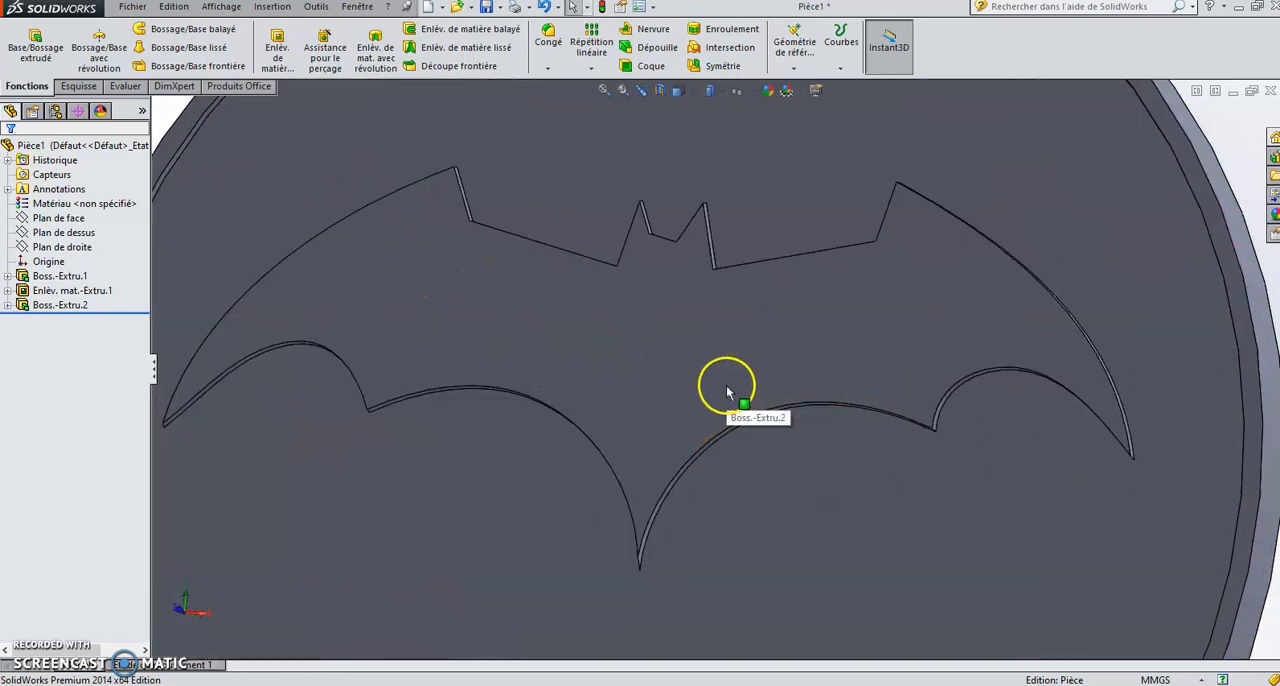
scroll(726, 385, "up", 5)
middle_click_drag(429, 206, 462, 232)
scroll(925, 415, "down", 2)
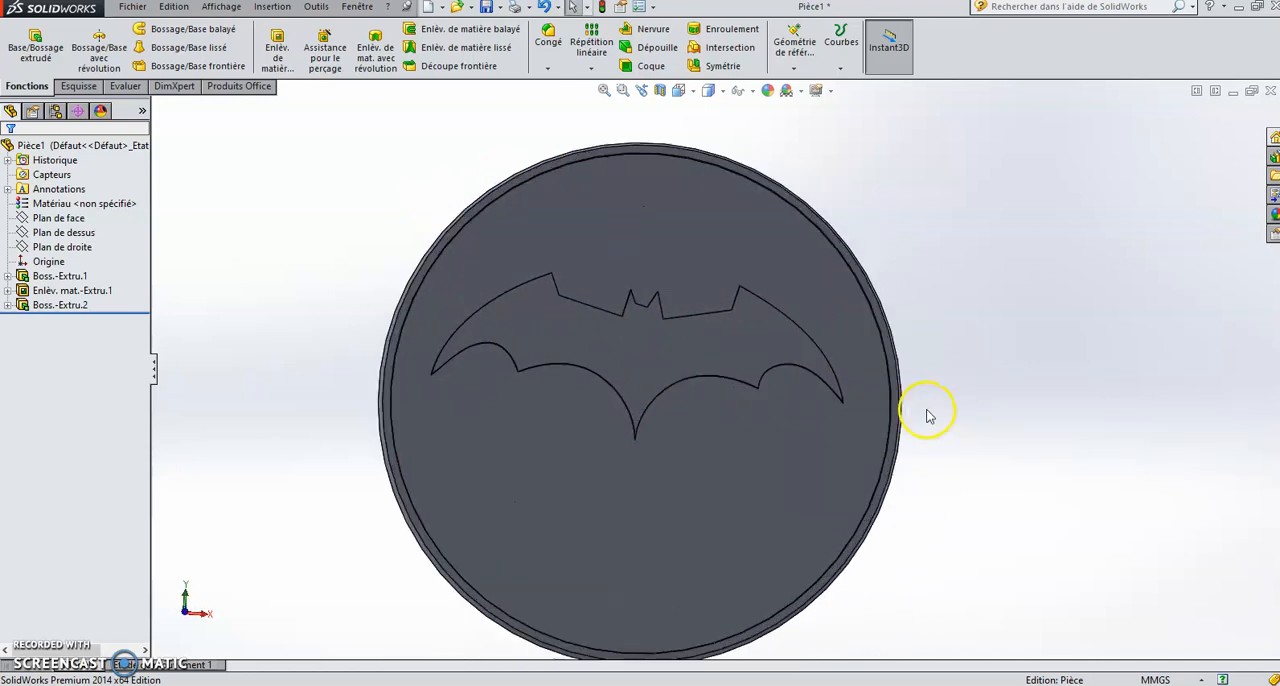
left_click(694, 92)
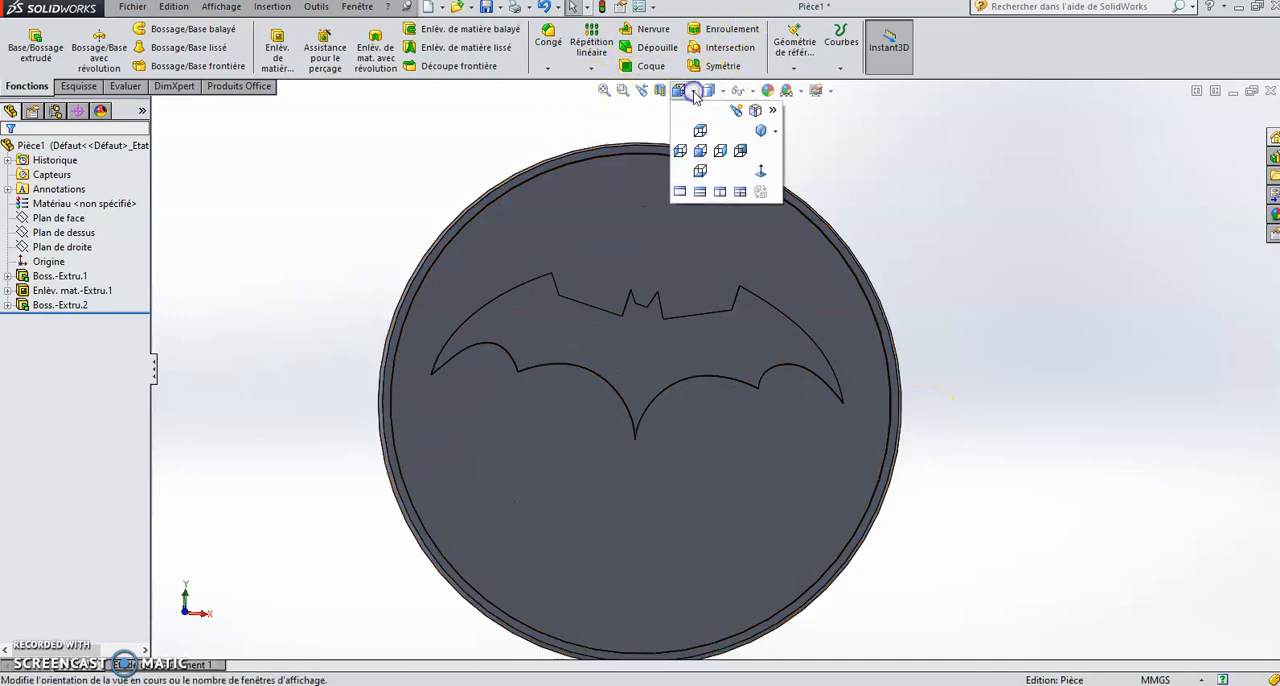
left_click(700, 152)
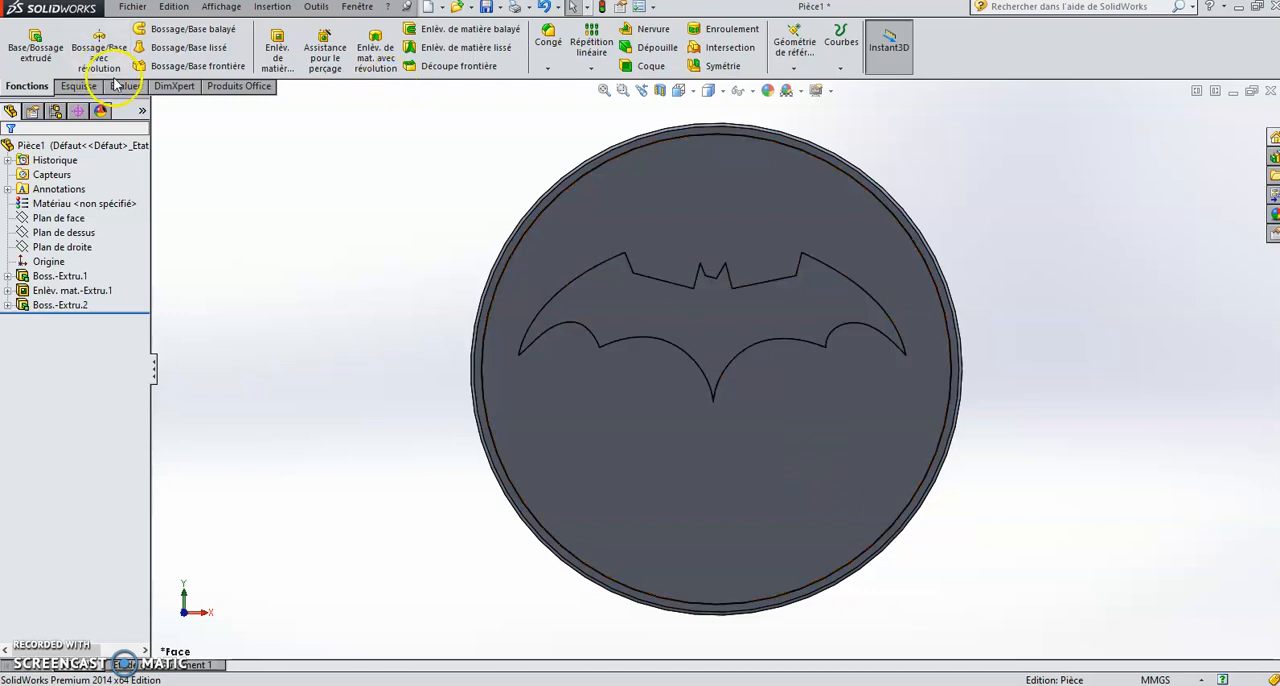
Step: Sketch a horizontal construction line about 42 mm long on the recess floor below the bat logo
left_click(79, 86)
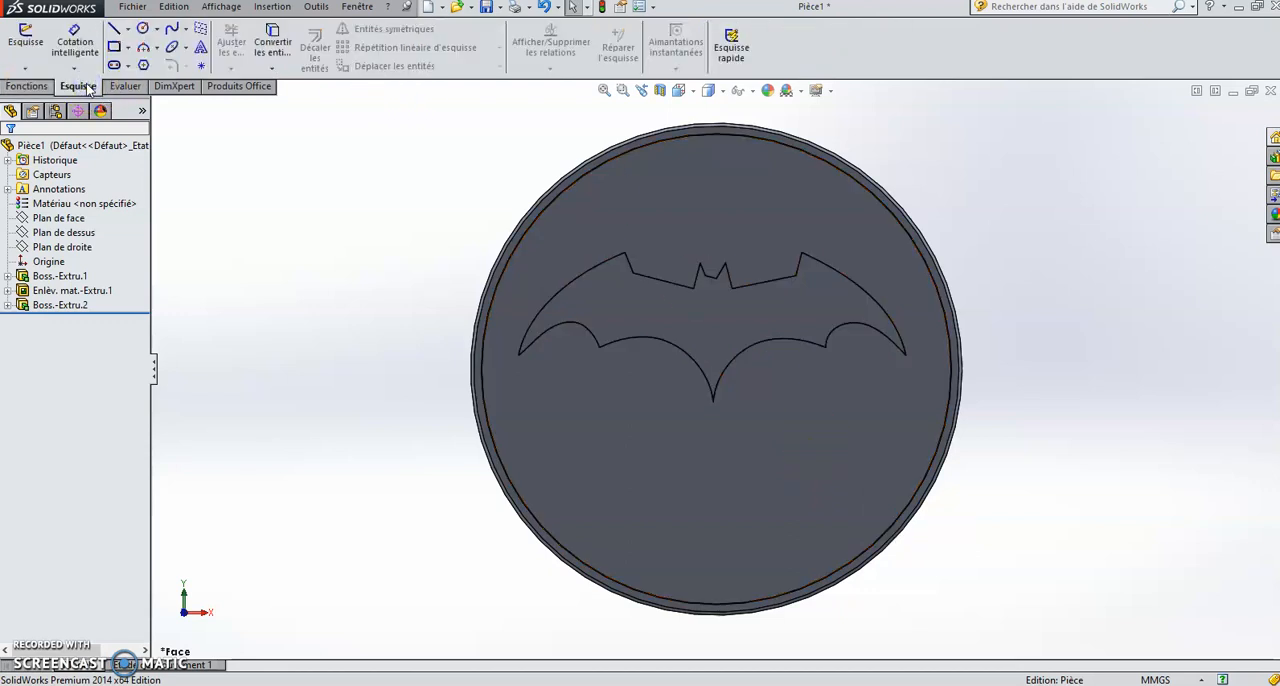
left_click(127, 30)
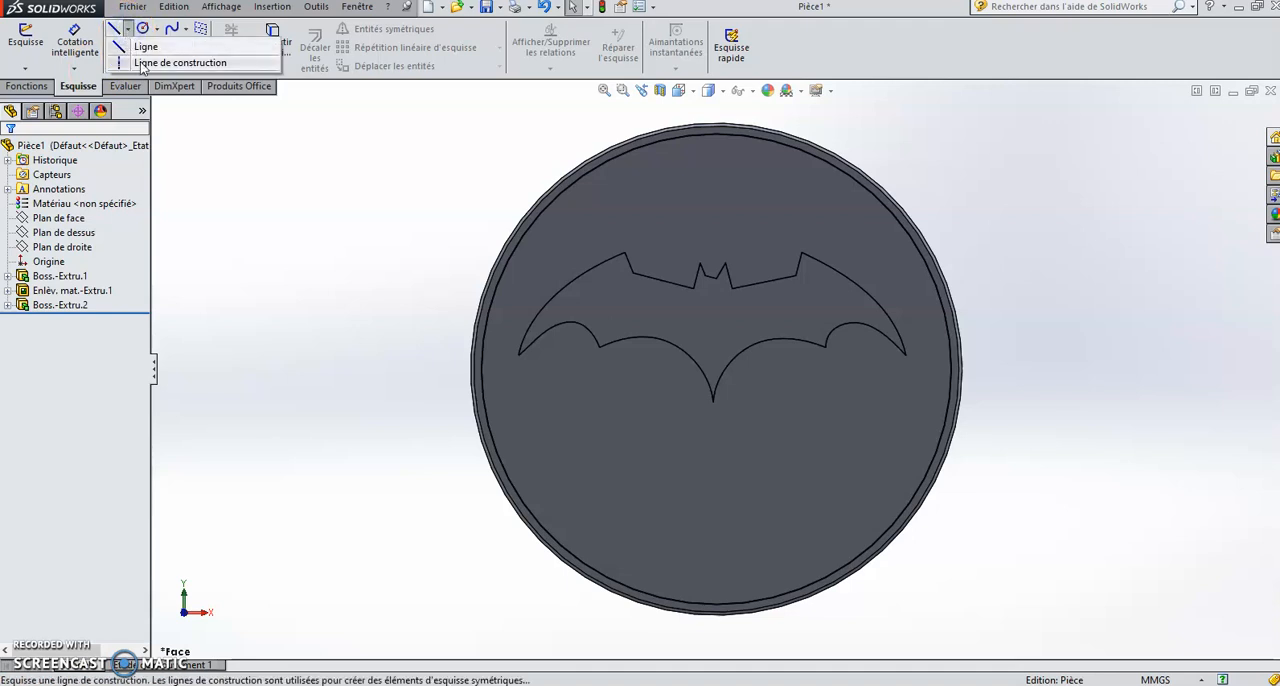
left_click(142, 64)
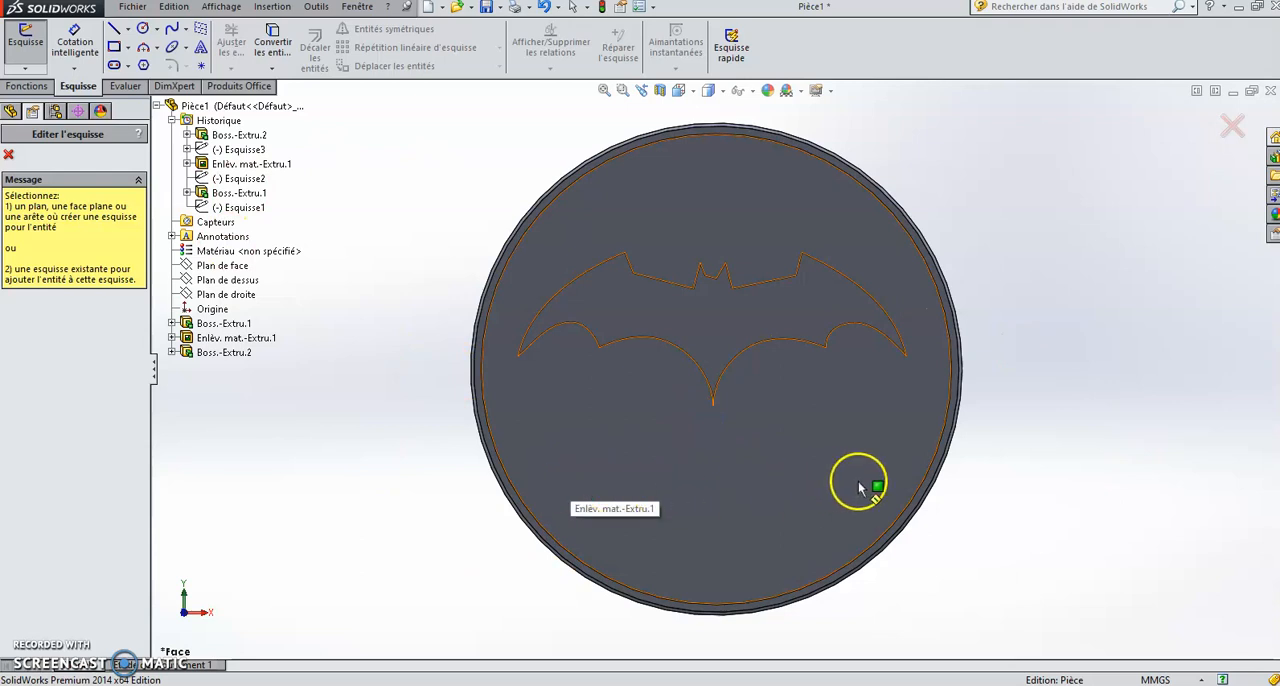
left_click(603, 447)
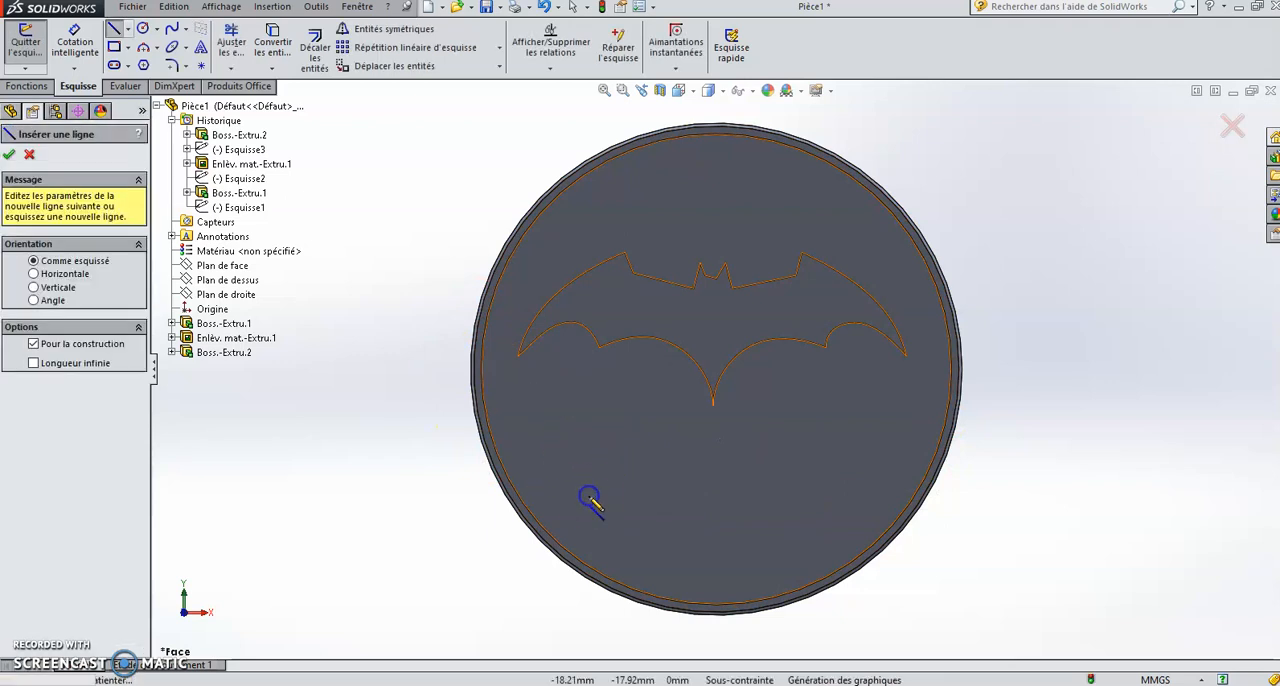
left_click_drag(573, 491, 866, 491)
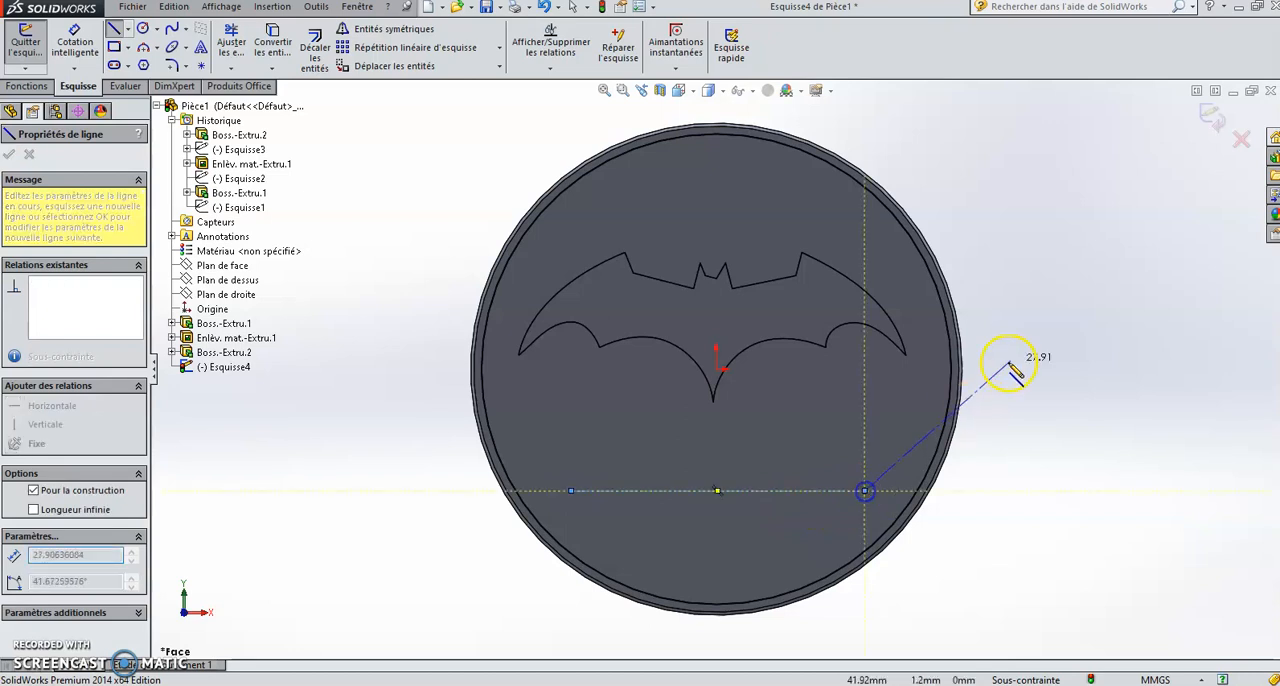
right_click(1030, 338)
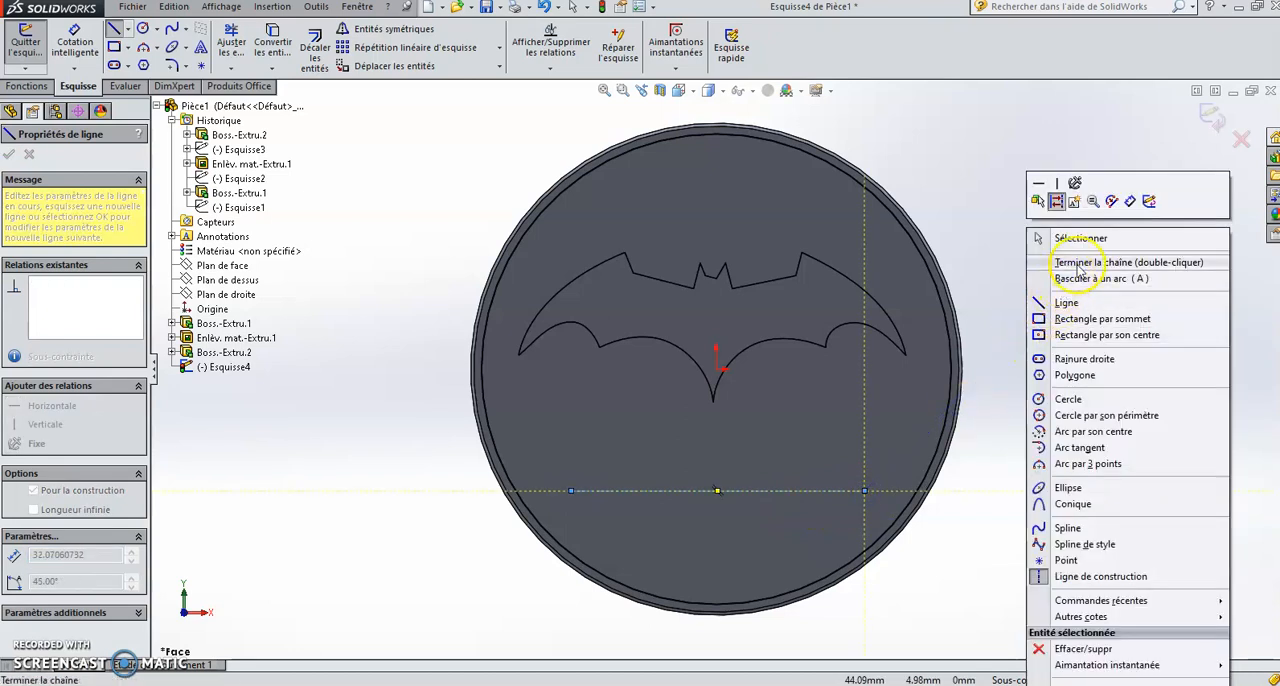
left_click(1077, 264)
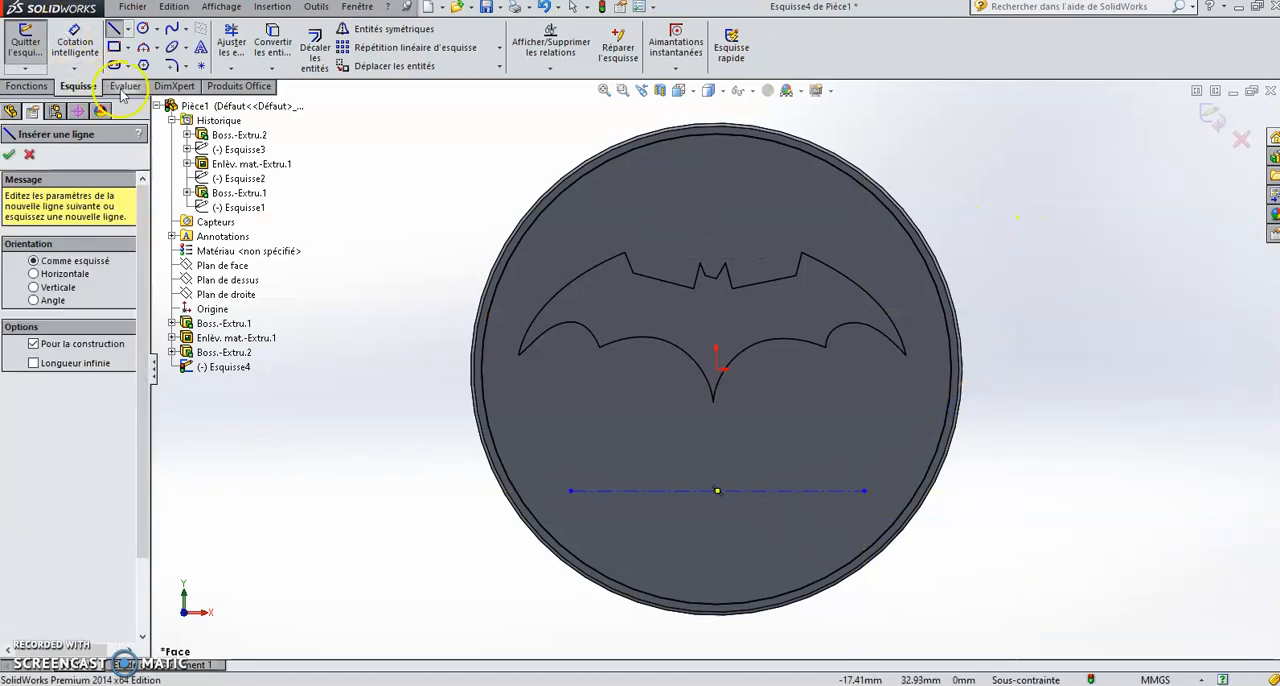
left_click(9, 154)
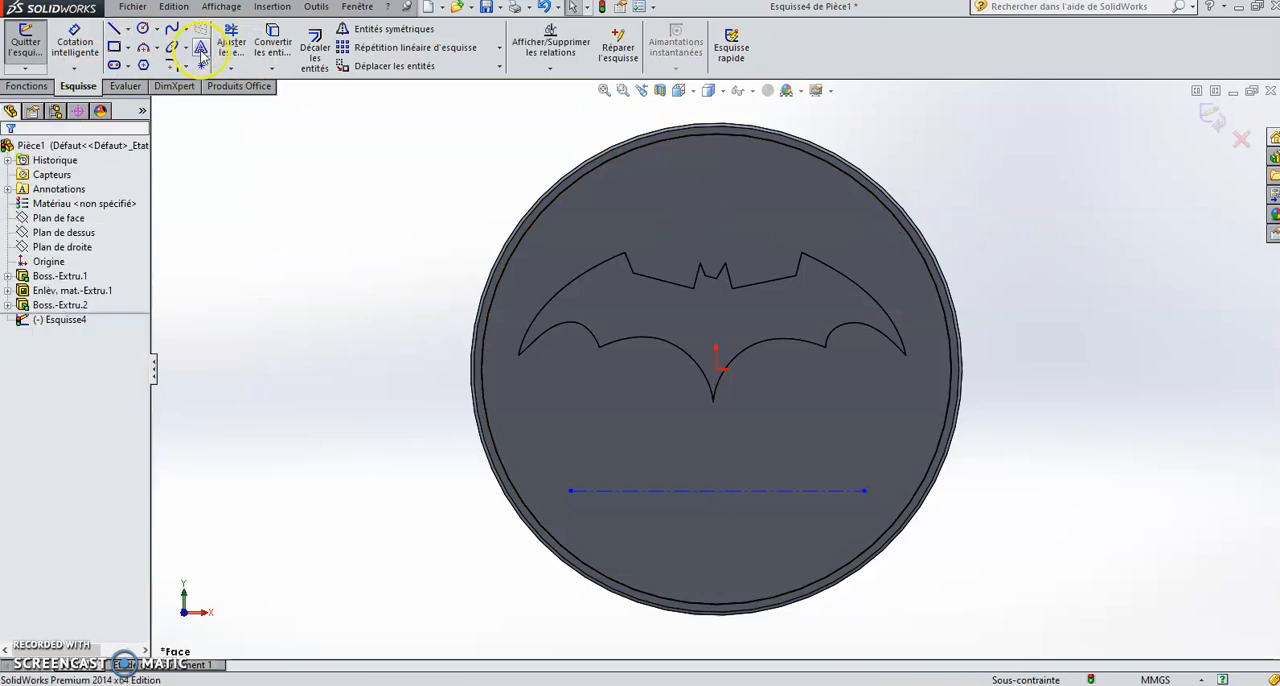
Step: Add the sketch text "EPI" along the construction line and centre it on the line
left_click(200, 49)
left_click(106, 321)
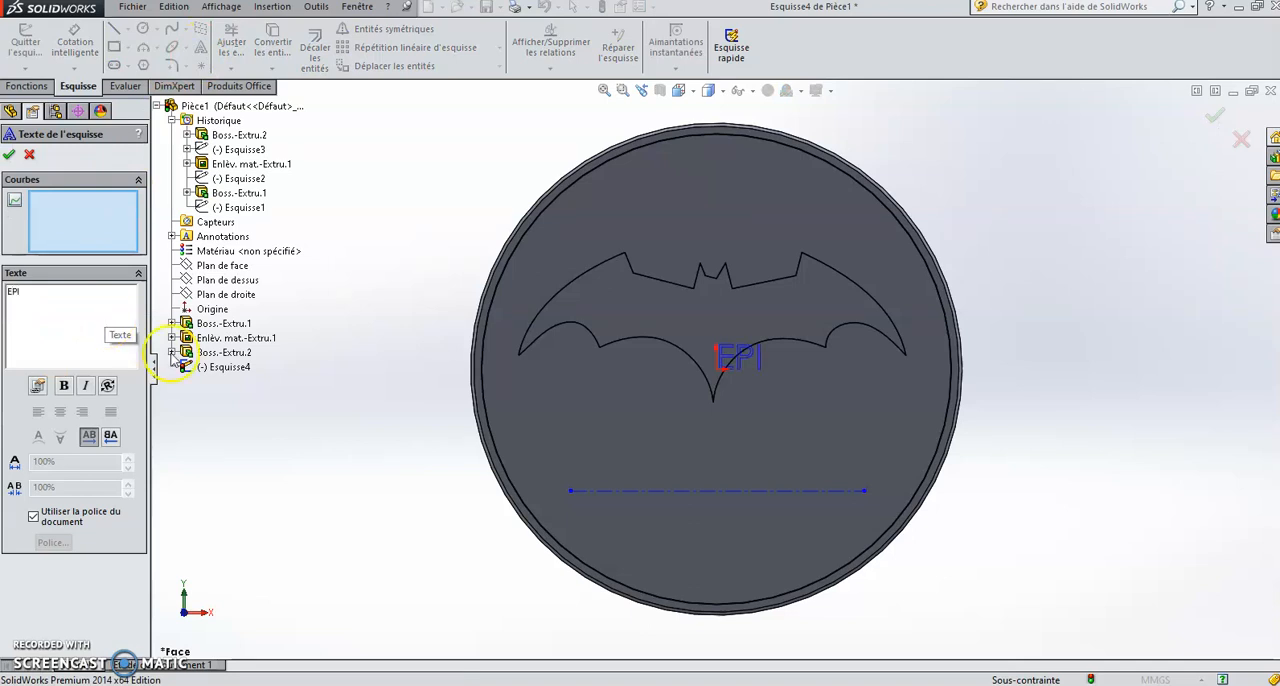
left_click(611, 499)
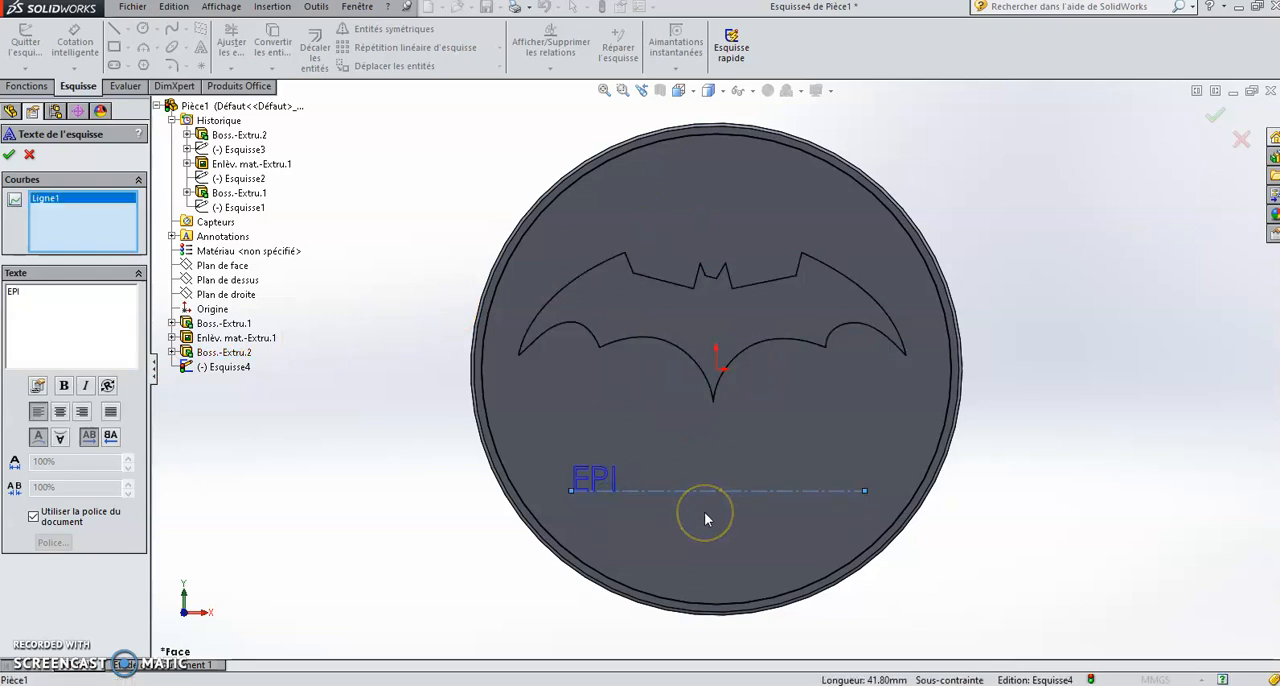
left_click(59, 412)
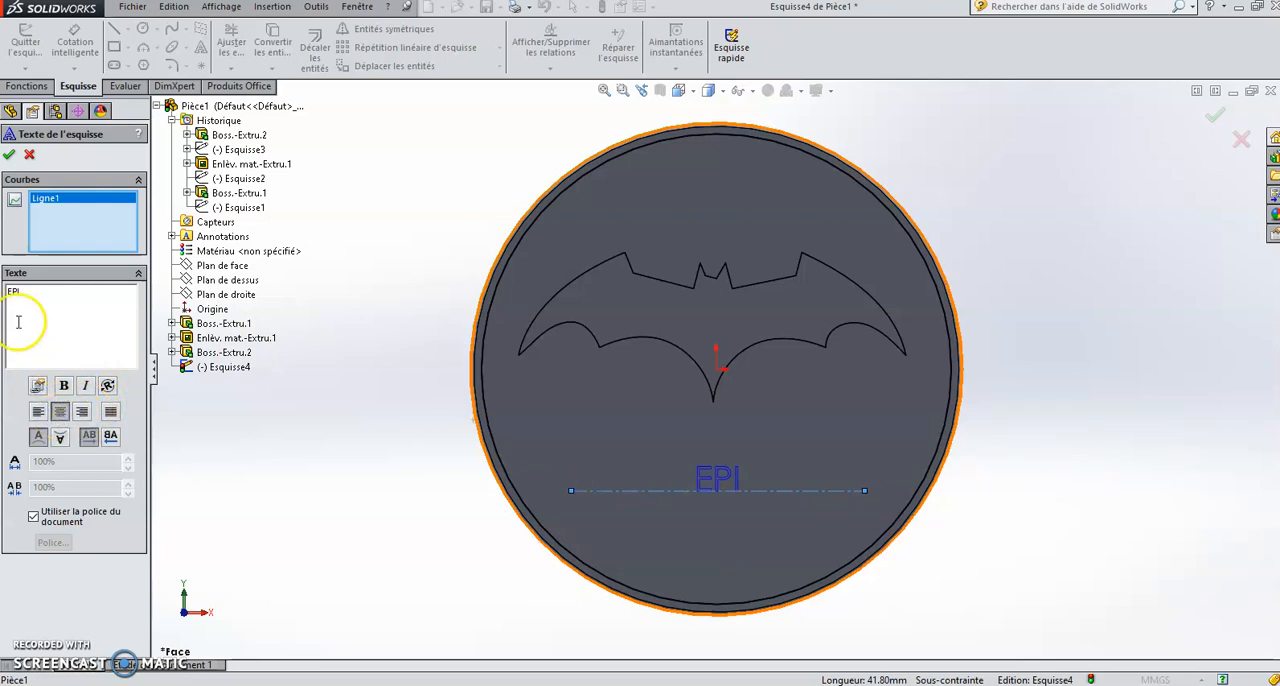
Step: Override the document font for the EPI text and choose Comic Sans MS
left_click(33, 519)
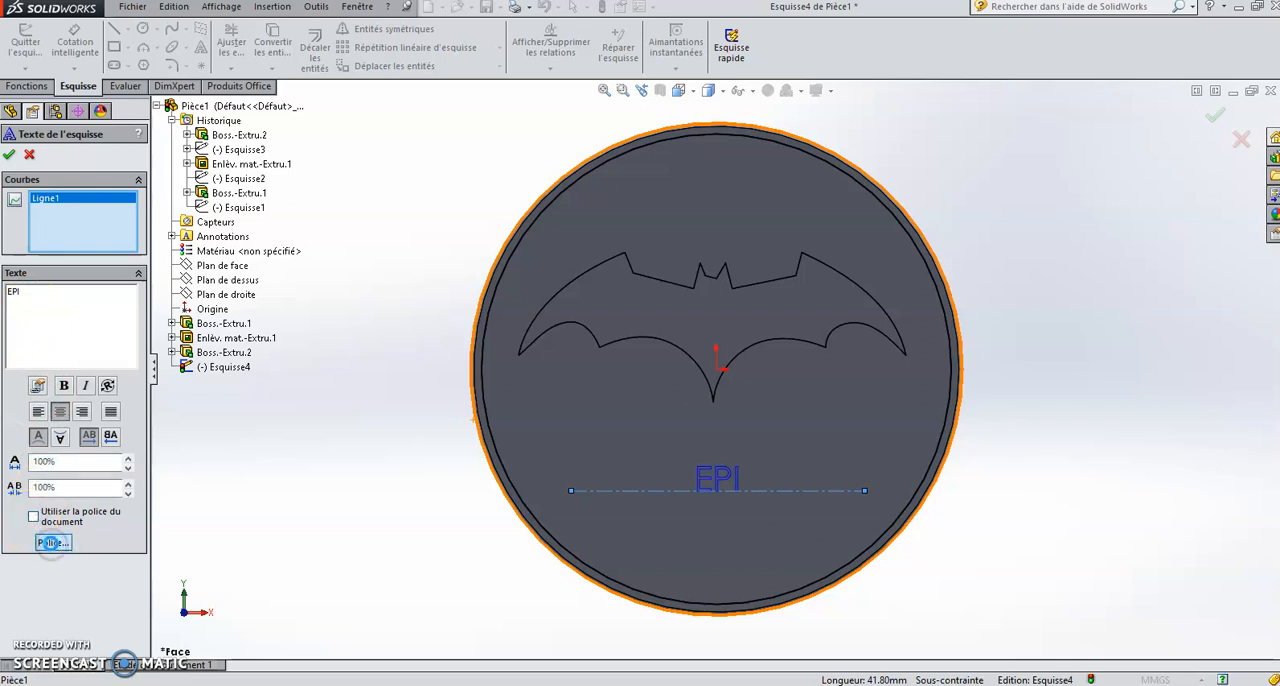
left_click(52, 542)
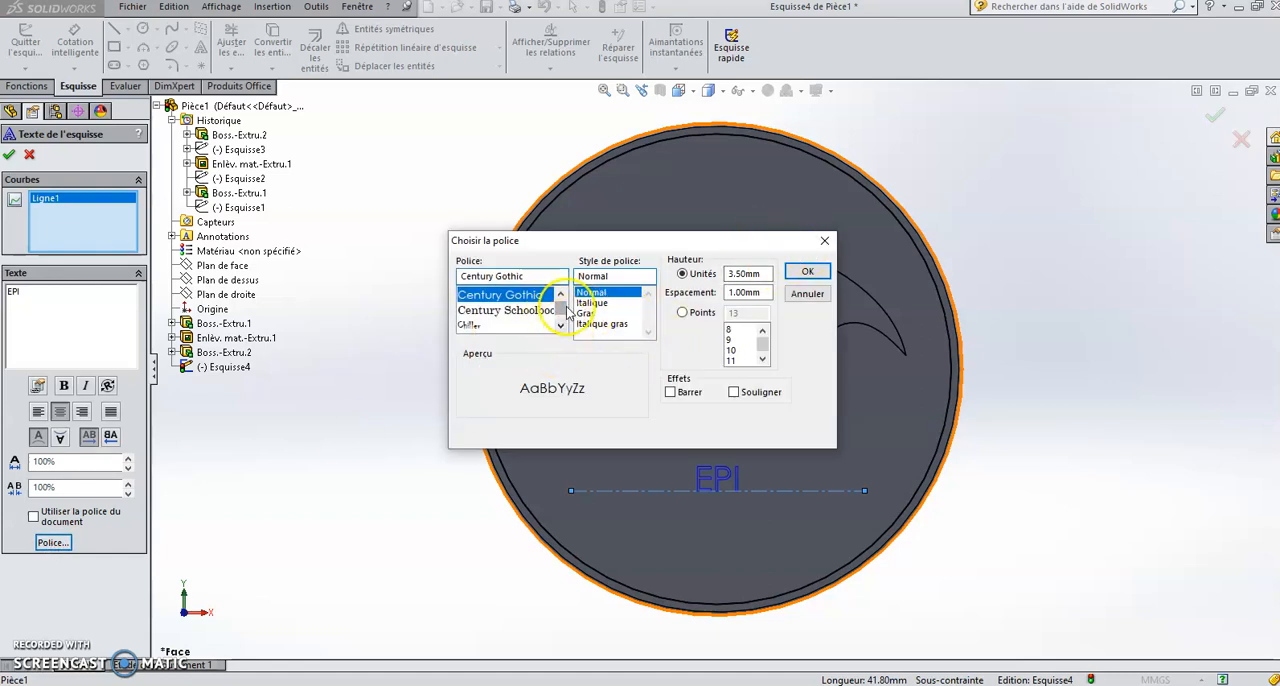
left_click(560, 326)
left_click(560, 326)
left_click(560, 326)
left_click(560, 326)
left_click(560, 326)
left_click(560, 326)
left_click(560, 327)
left_click(560, 327)
left_click(560, 327)
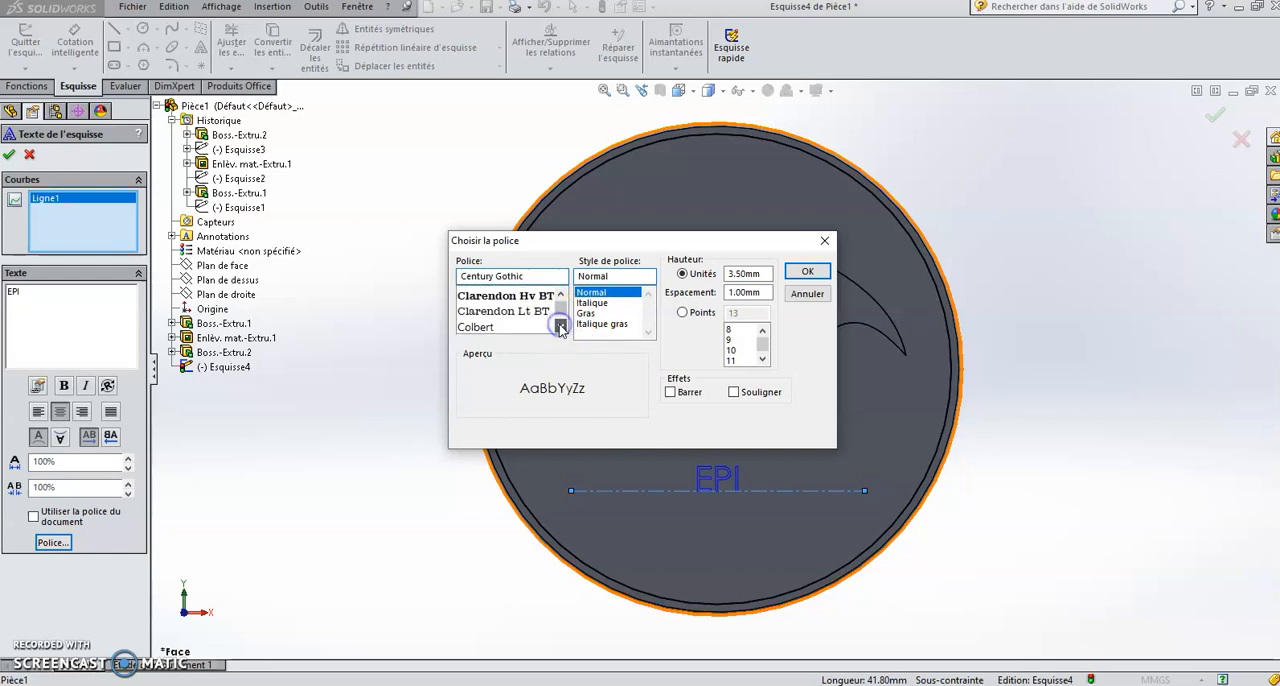
left_click(560, 327)
left_click(560, 327)
left_click(560, 327)
left_click(560, 327)
left_click(497, 310)
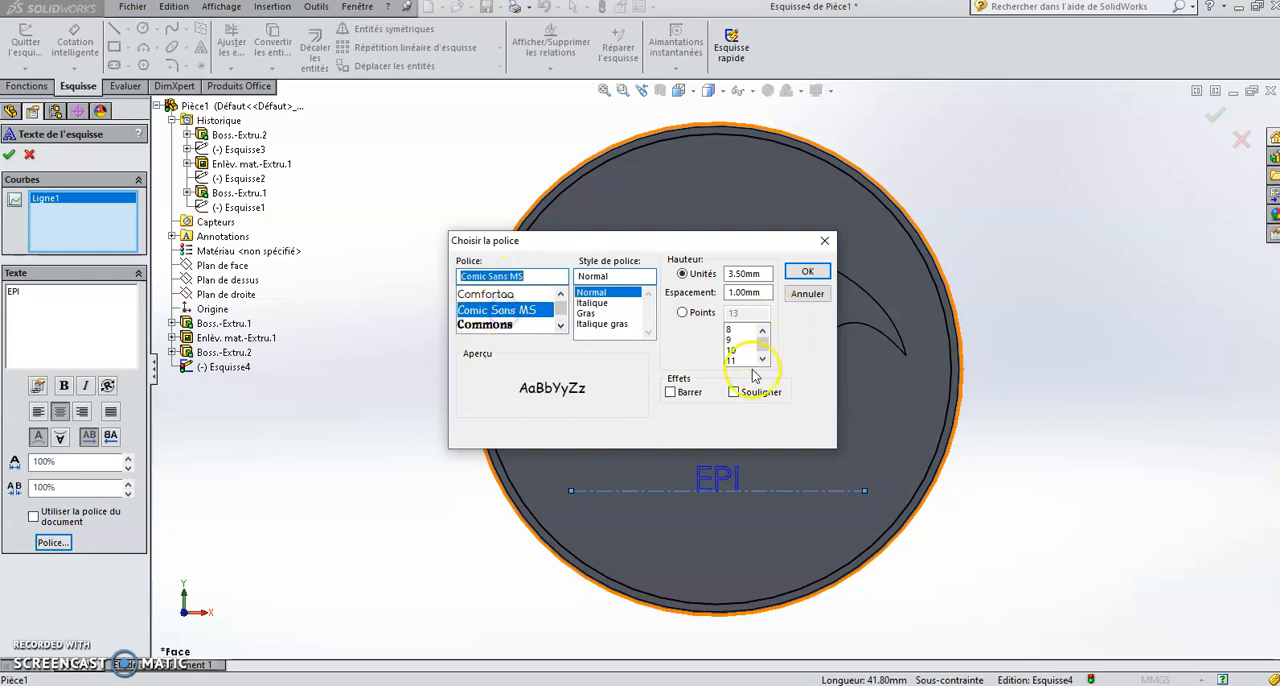
Step: Set the EPI text height to 28 points and accept the sketch text
left_click(682, 312)
left_click(762, 360)
left_click(762, 360)
left_click(762, 360)
left_click(762, 360)
left_click(733, 360)
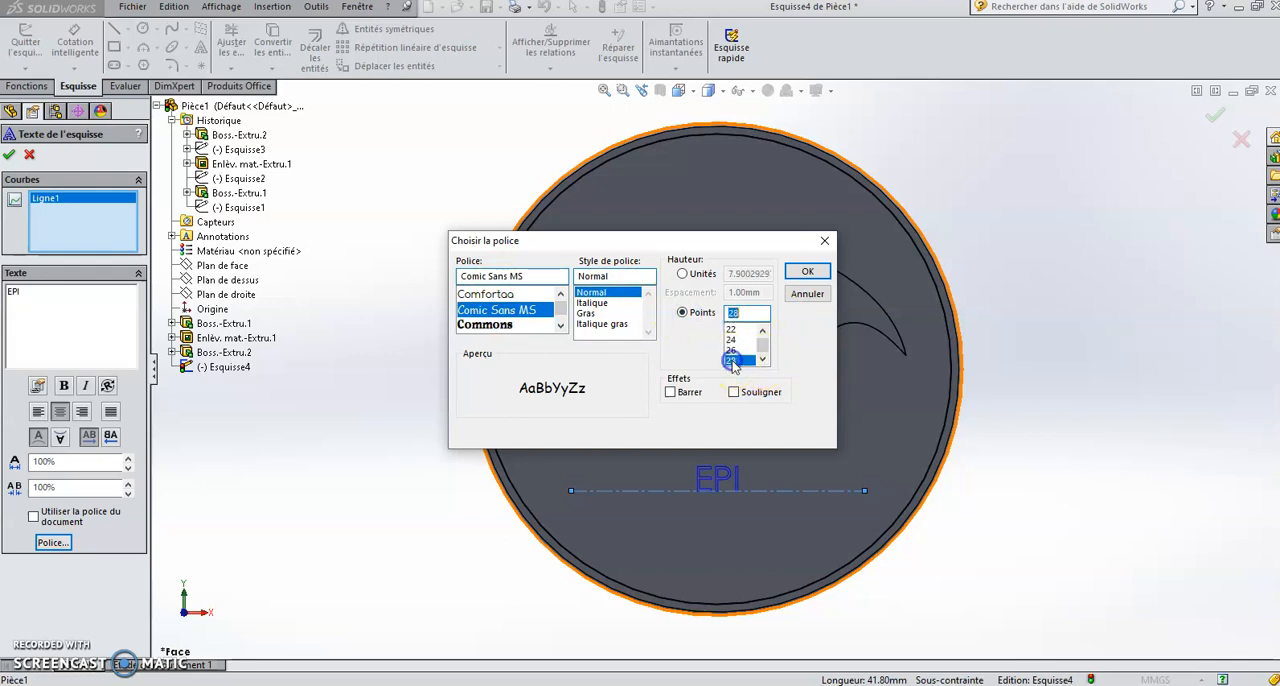
left_click(803, 272)
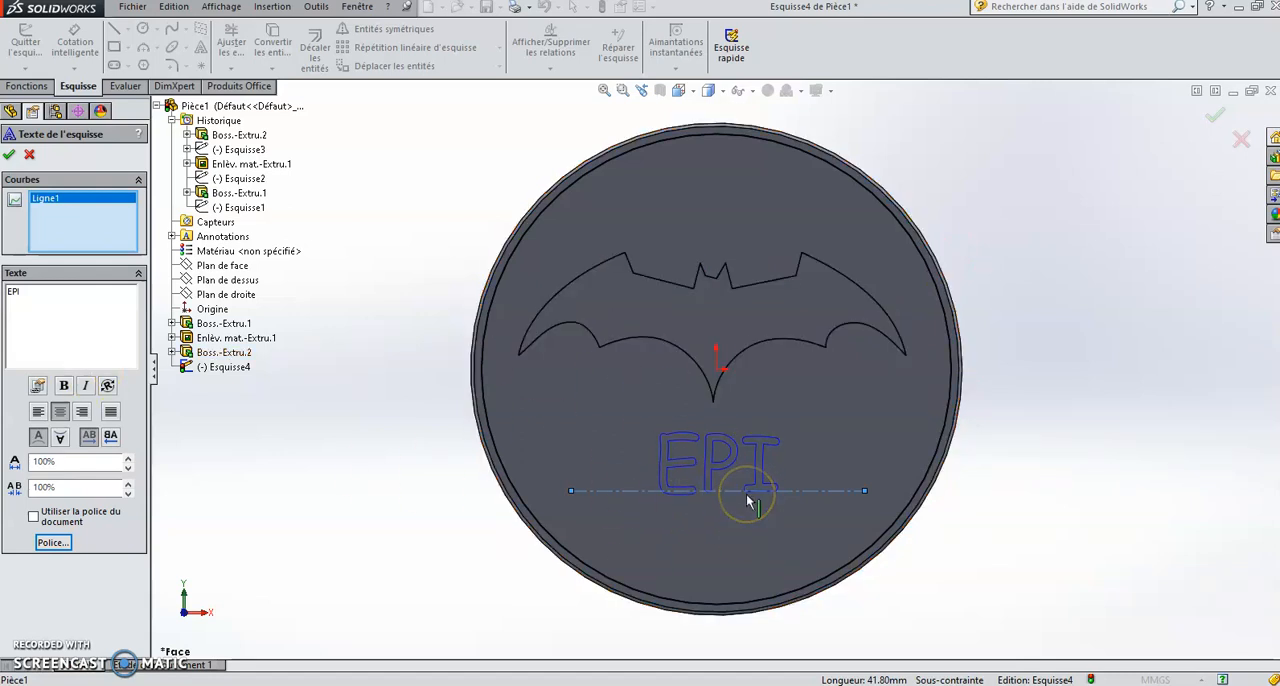
left_click(9, 154)
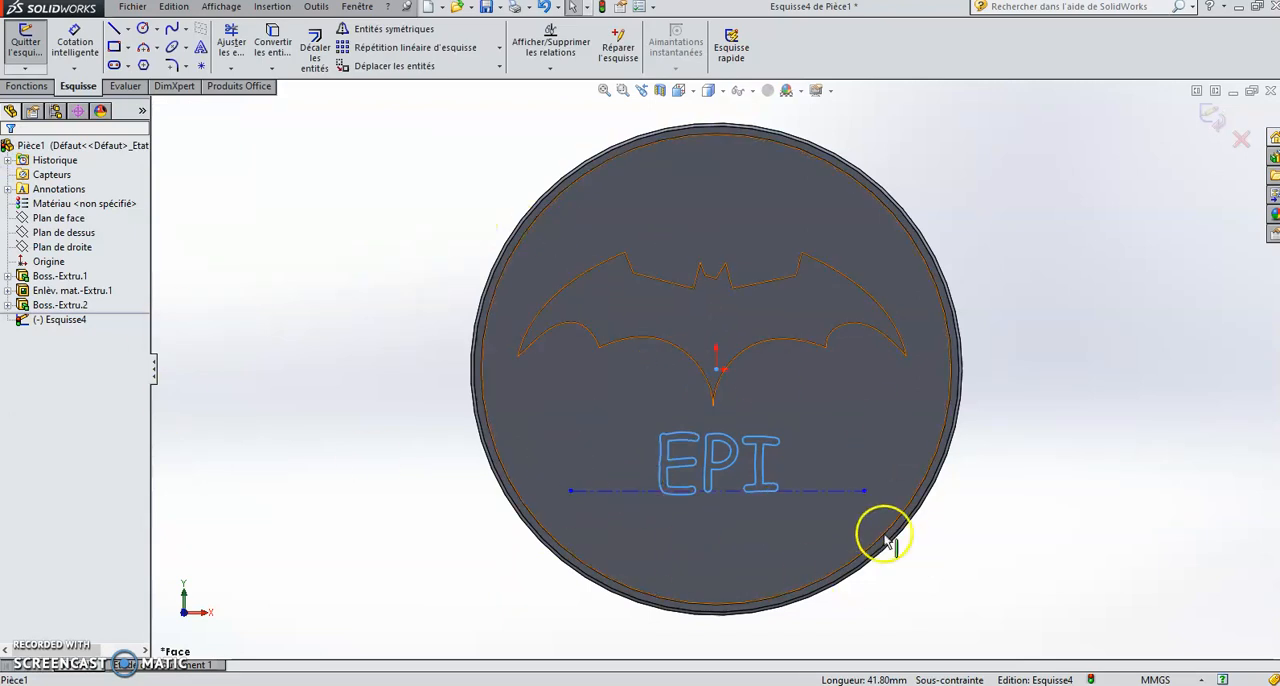
Step: Extrude the EPI lettering as a 0.50 mm boss with a 5° draft, merged with the disc
left_click(27, 87)
left_click(25, 50)
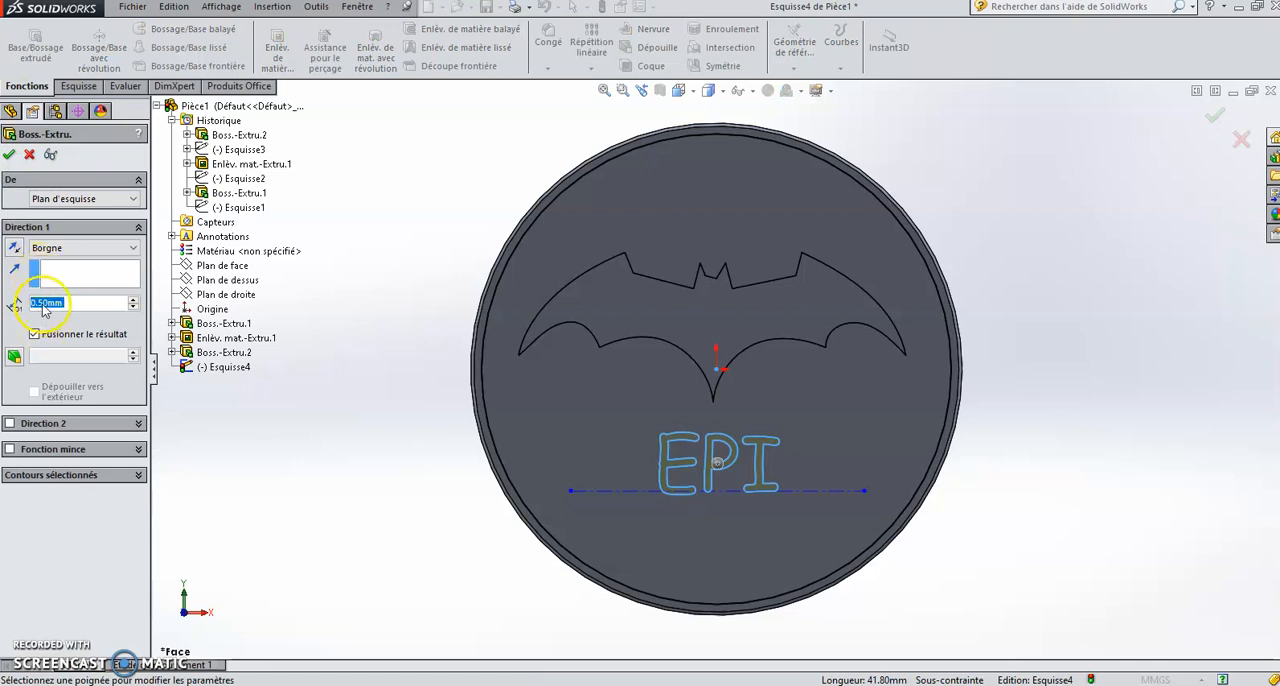
left_click(15, 357)
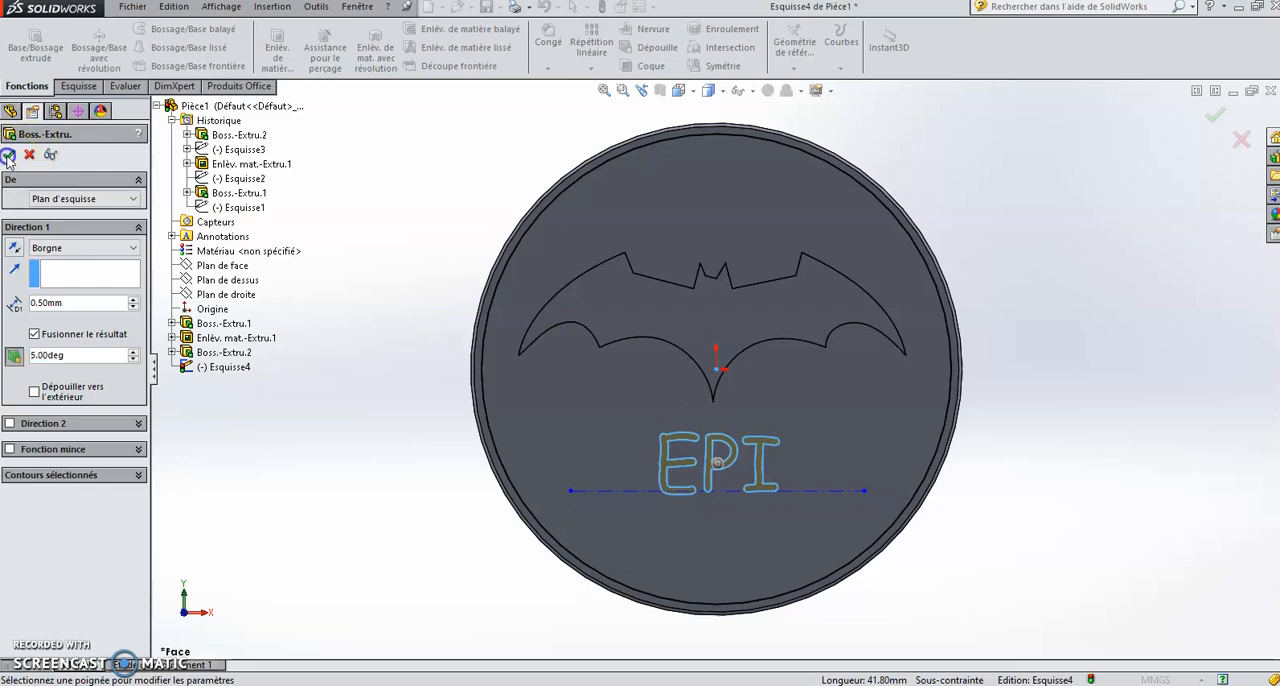
left_click(7, 155)
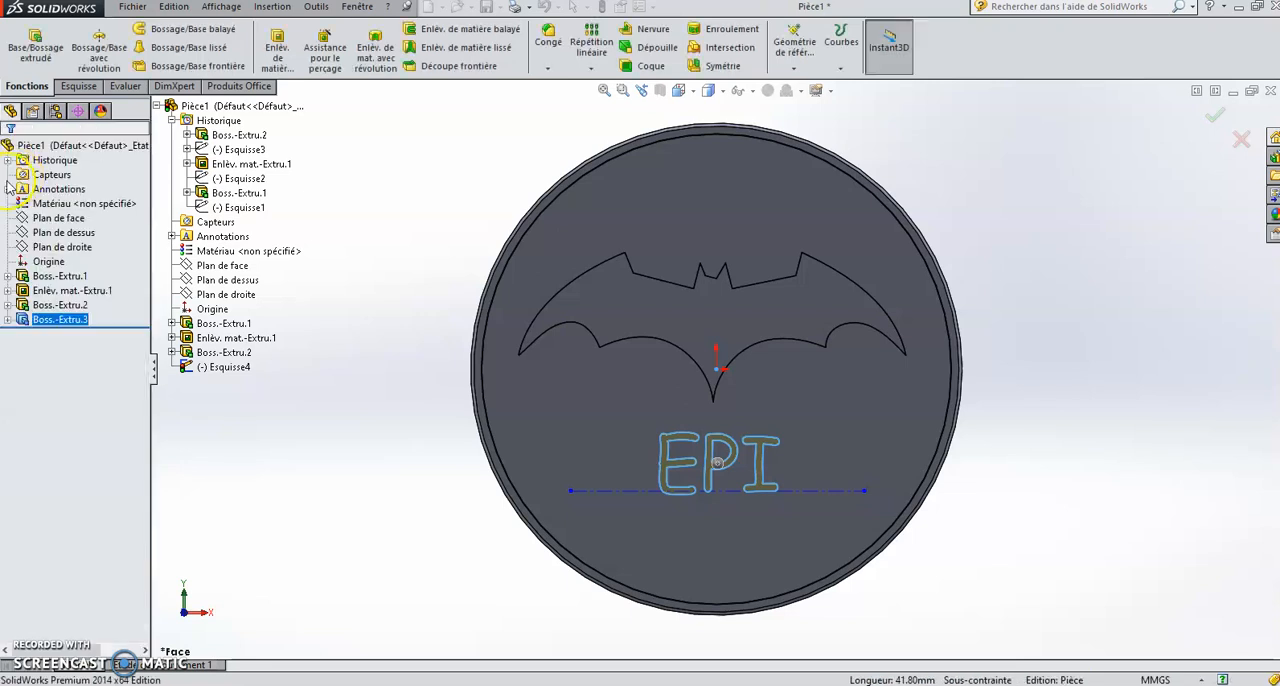
left_click(619, 358)
left_click(1134, 221)
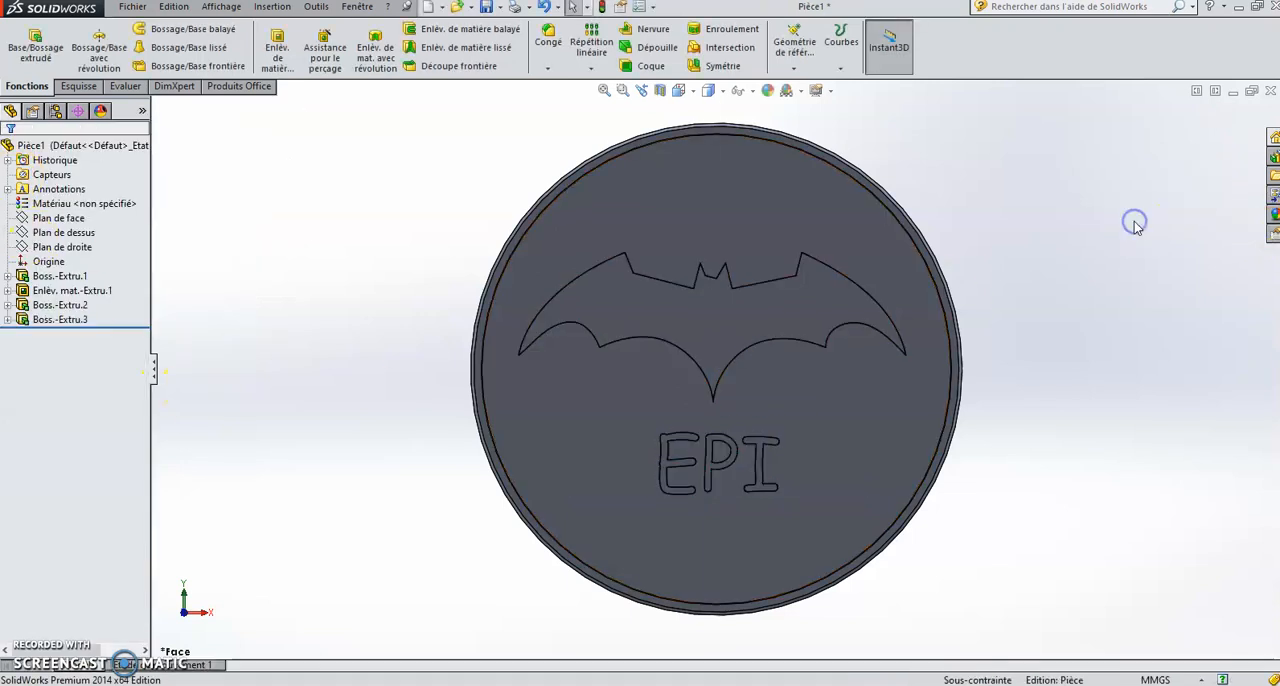
middle_click_drag(1121, 263, 1108, 290)
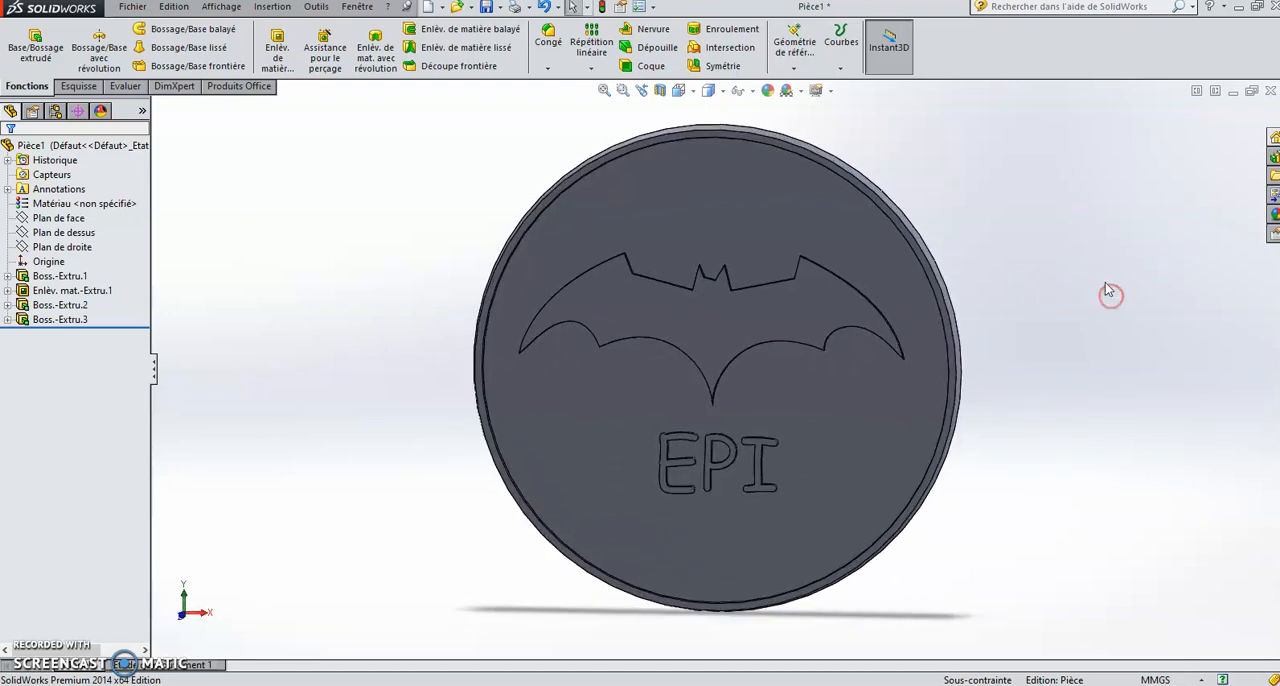